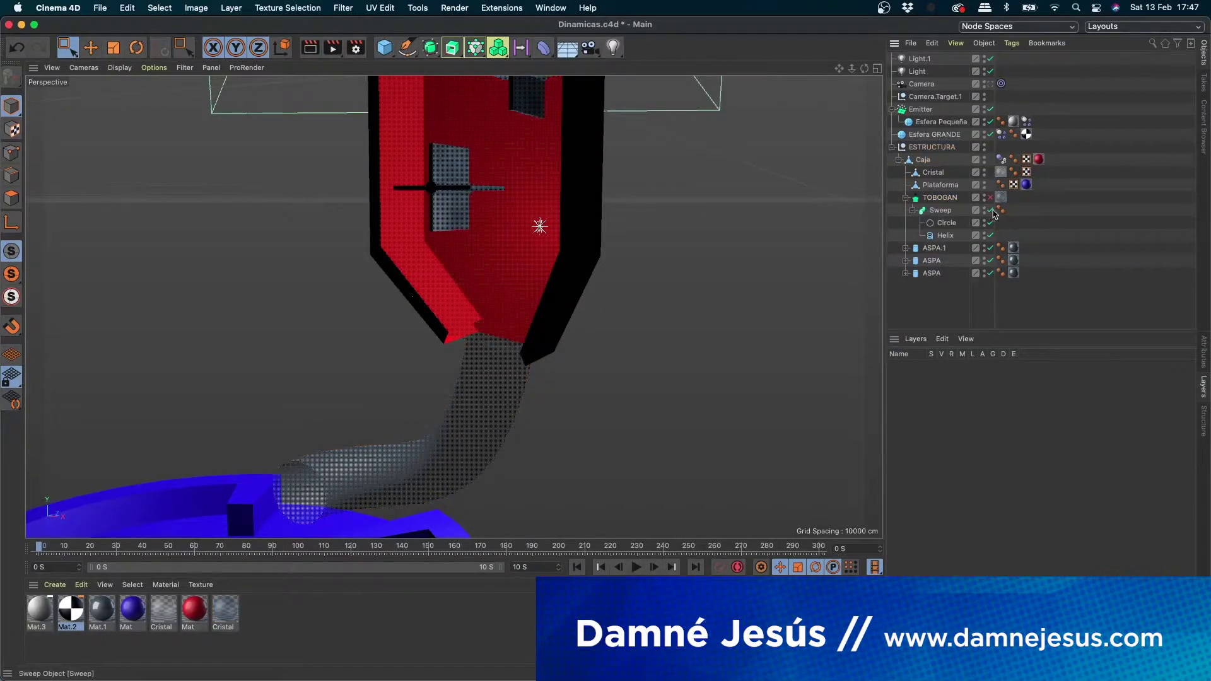
# - Disable the Sweep tube, then select Helix and Circle to inspect their properties
pyautogui.click(1000, 210)
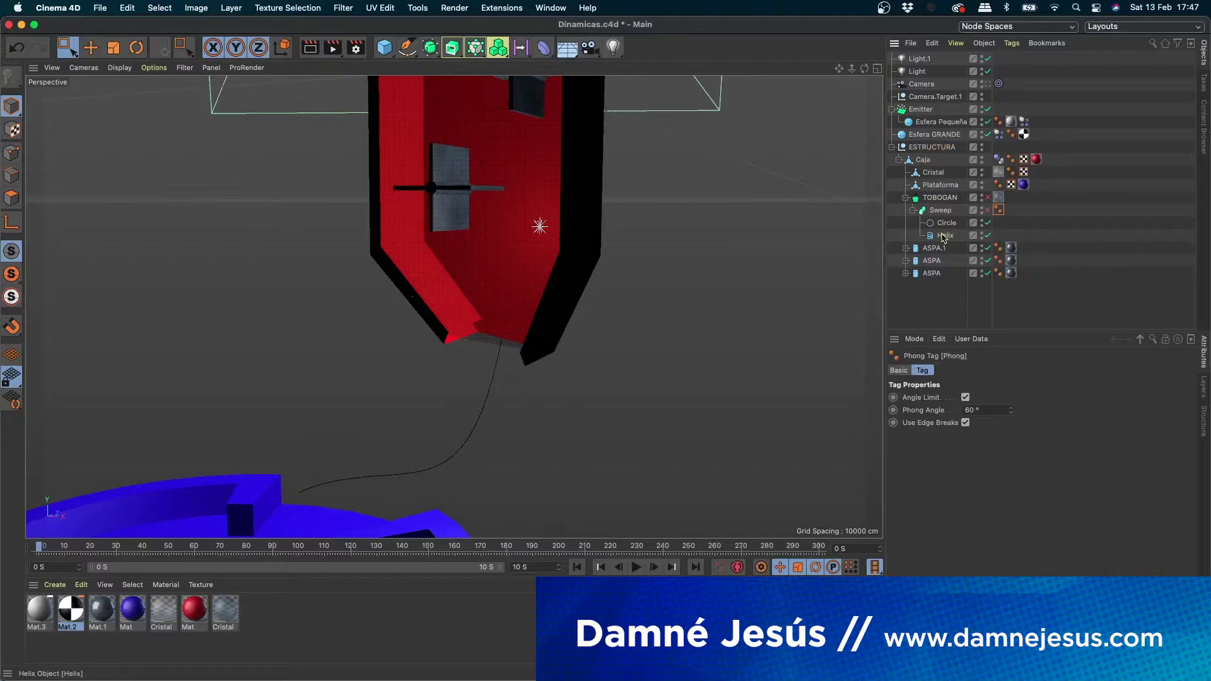
pyautogui.click(945, 235)
pyautogui.click(946, 224)
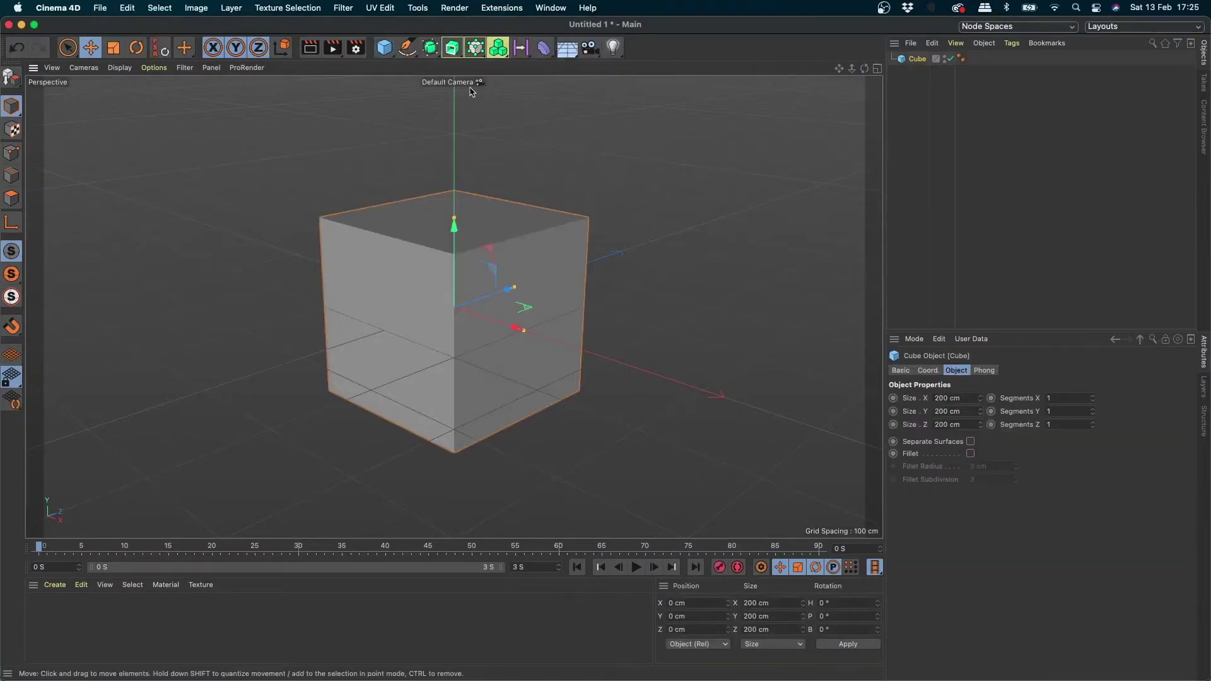
# - Set the cube's height to 2000 cm and frame it in the view
pyautogui.click(941, 412)
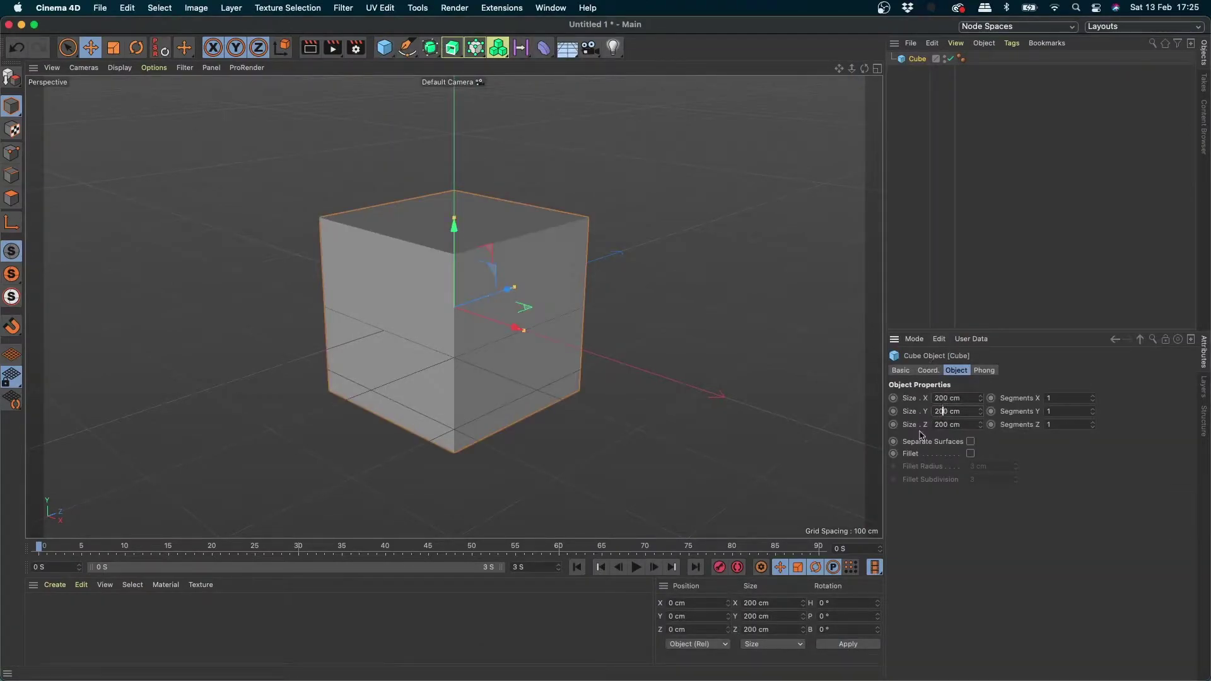
pyautogui.write('0')
pyautogui.press('Return')
pyautogui.scroll(-3, 590, 249)
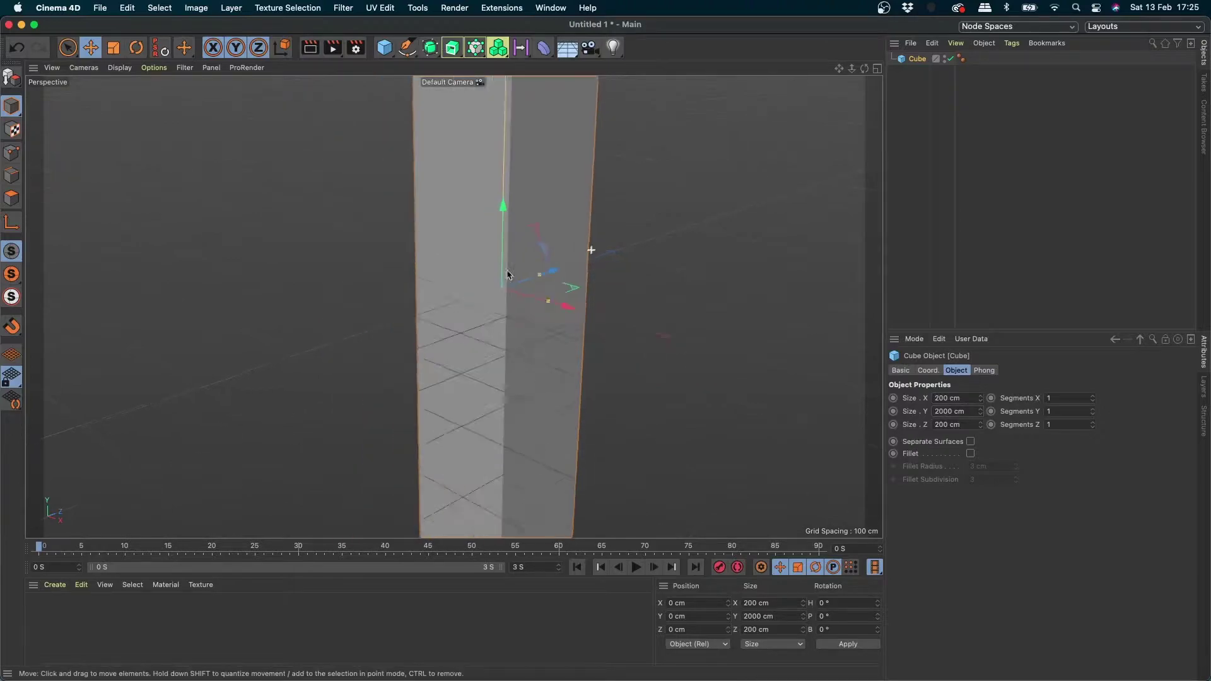
pyautogui.scroll(-3, 598, 246)
pyautogui.press('h')
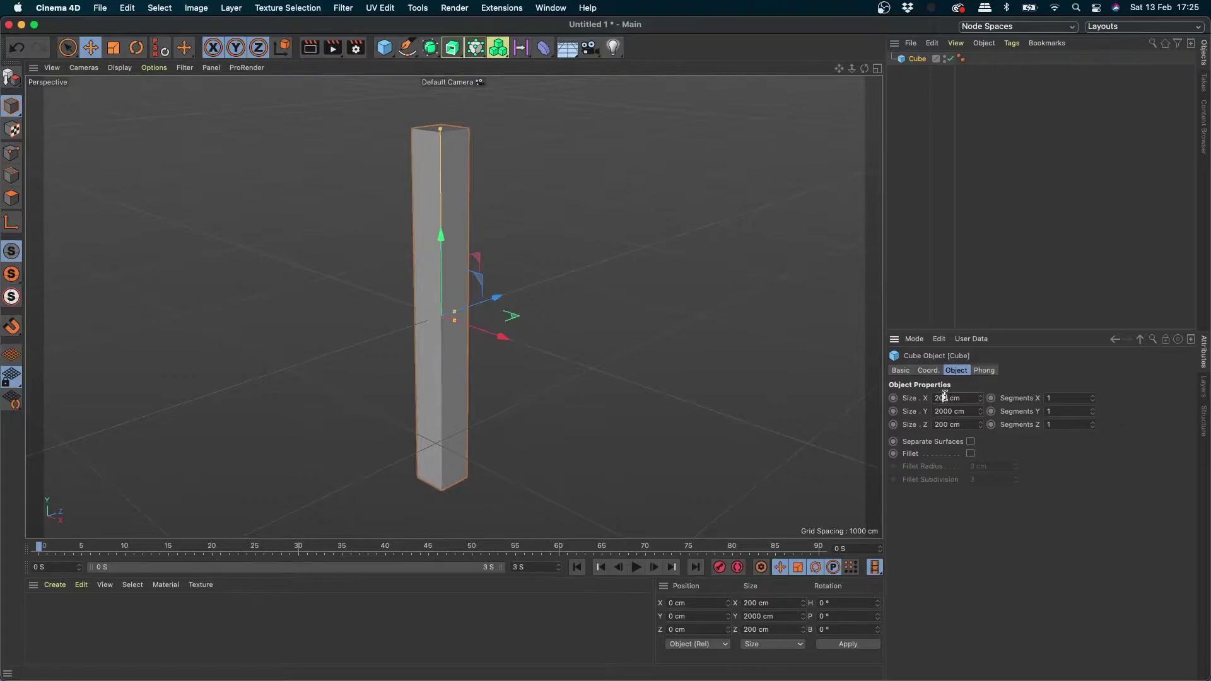
# - Set the cube's width to 1000 cm and depth to 300 cm
pyautogui.doubleClick(941, 398)
pyautogui.write('1000')
pyautogui.press('Return')
pyautogui.keyDown('alt'); pyautogui.moveTo(538, 170); pyautogui.dragTo(492, 198); pyautogui.keyUp('alt')
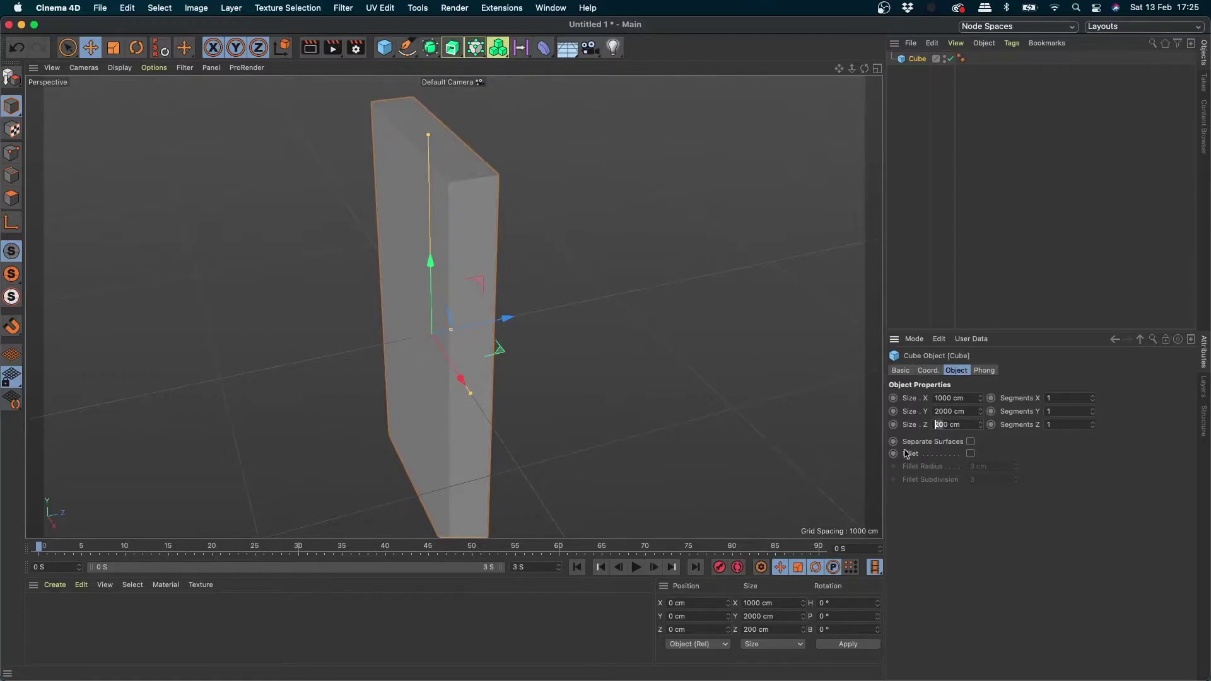
pyautogui.doubleClick(941, 424)
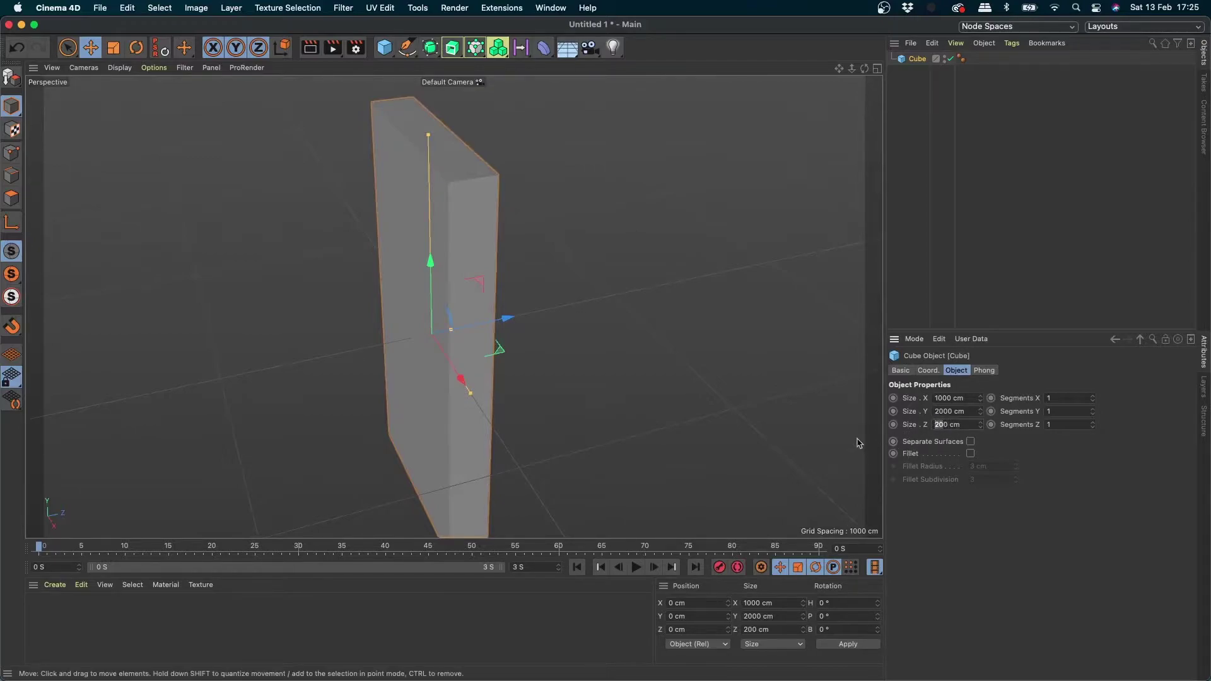
pyautogui.write('300')
pyautogui.press('Return')
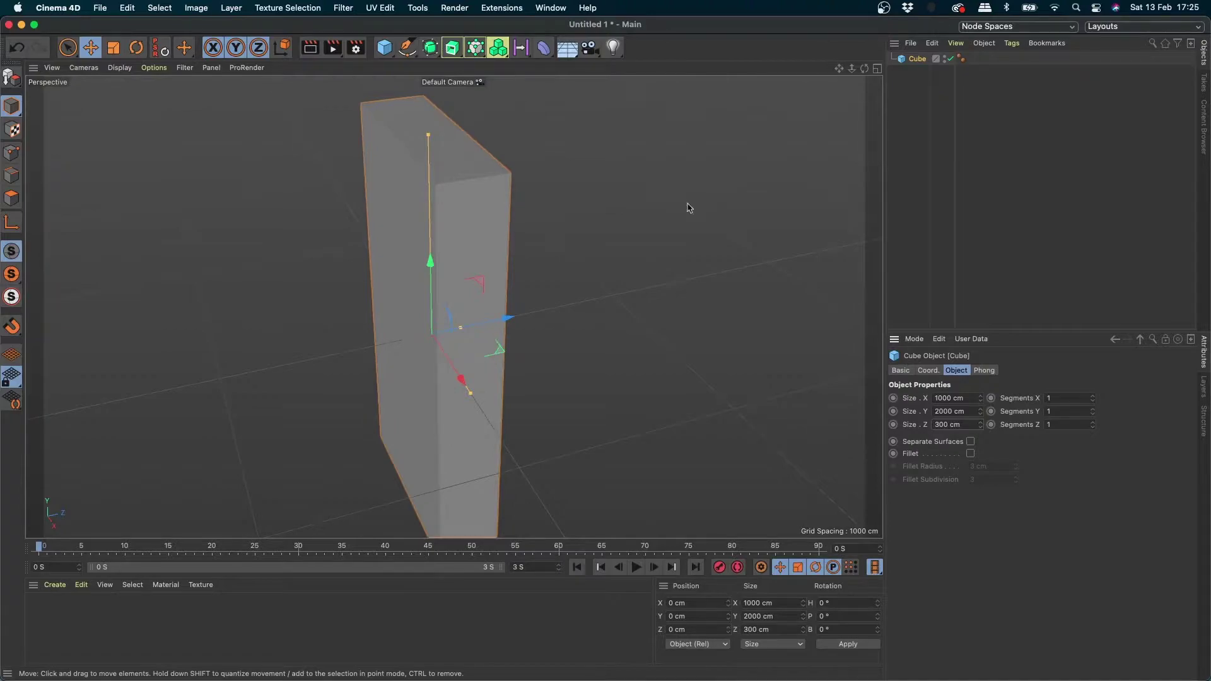
pyautogui.keyDown('alt'); pyautogui.moveTo(689, 205); pyautogui.dragTo(649, 244); pyautogui.keyUp('alt')
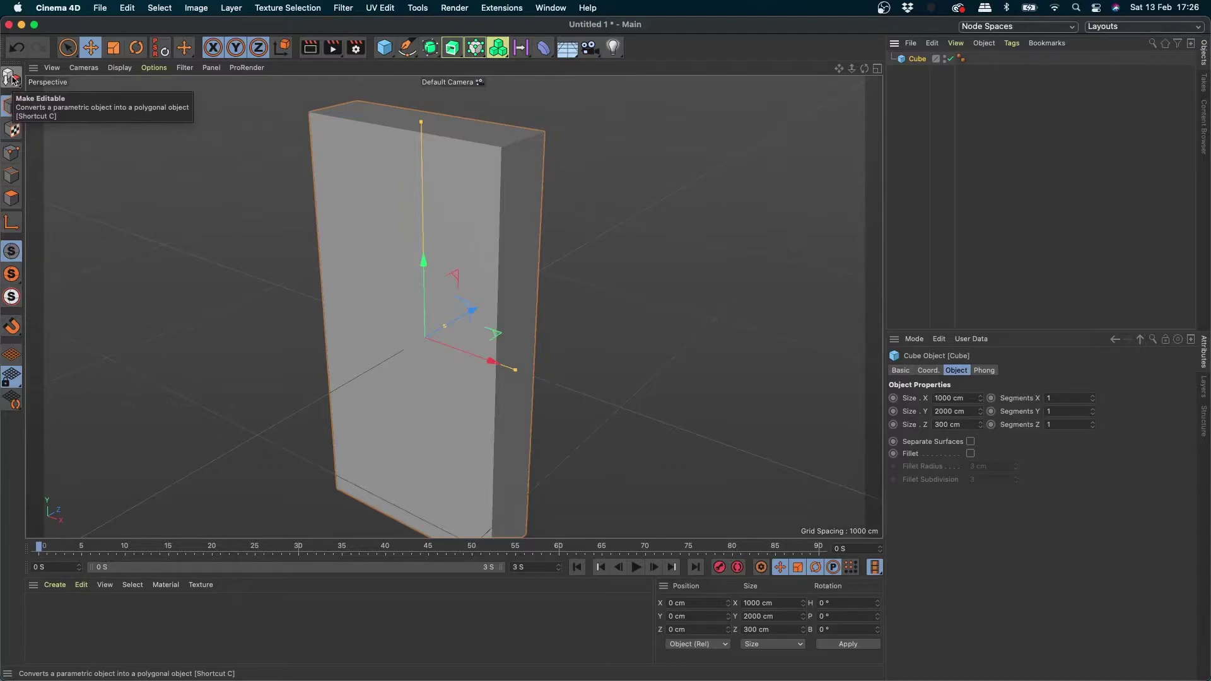
pyautogui.click(12, 79)
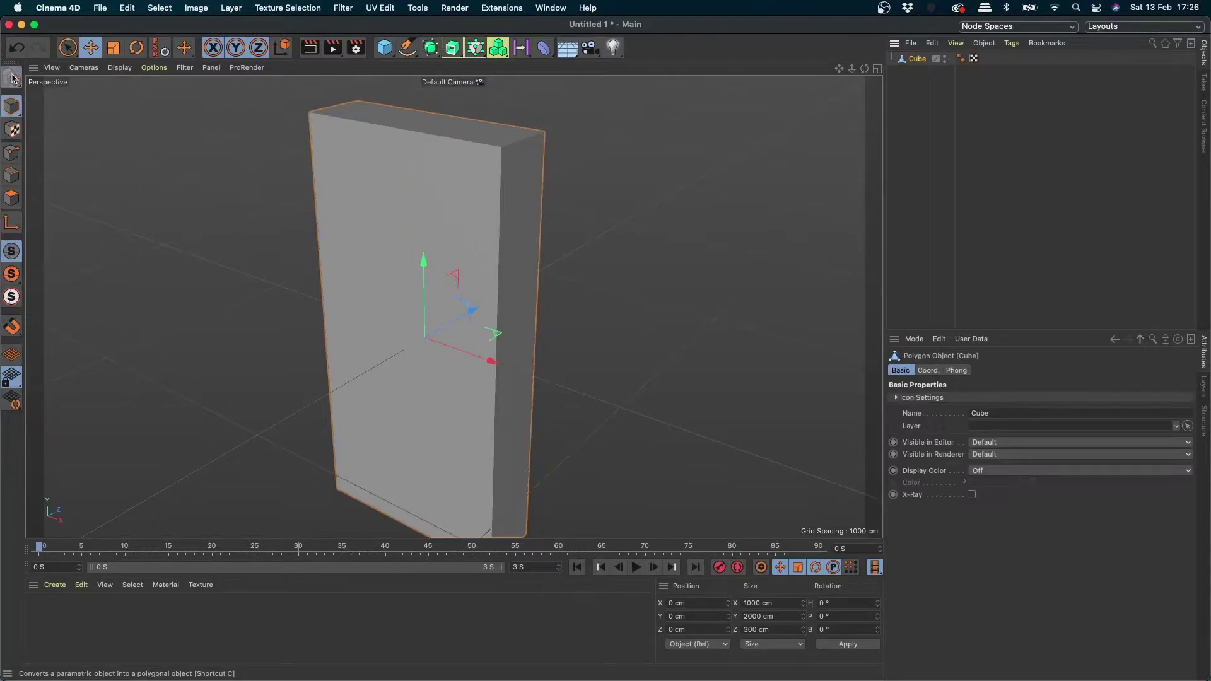
pyautogui.click(11, 198)
pyautogui.click(479, 211)
pyautogui.click(507, 195)
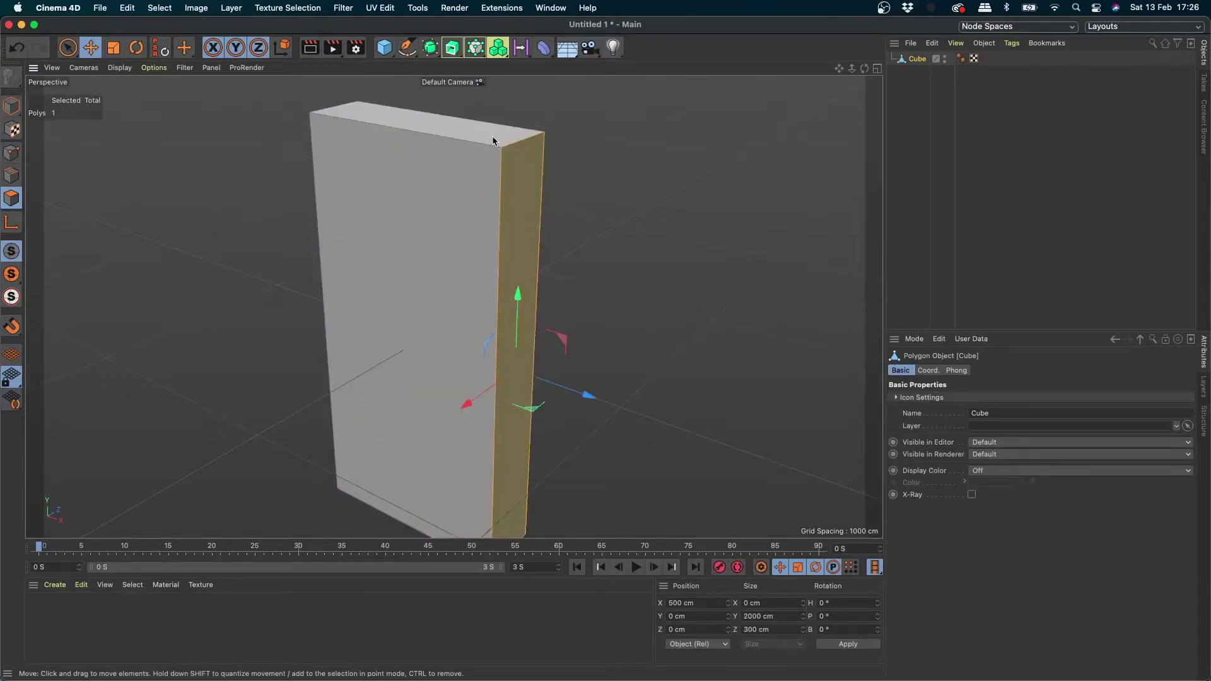
pyautogui.click(454, 227)
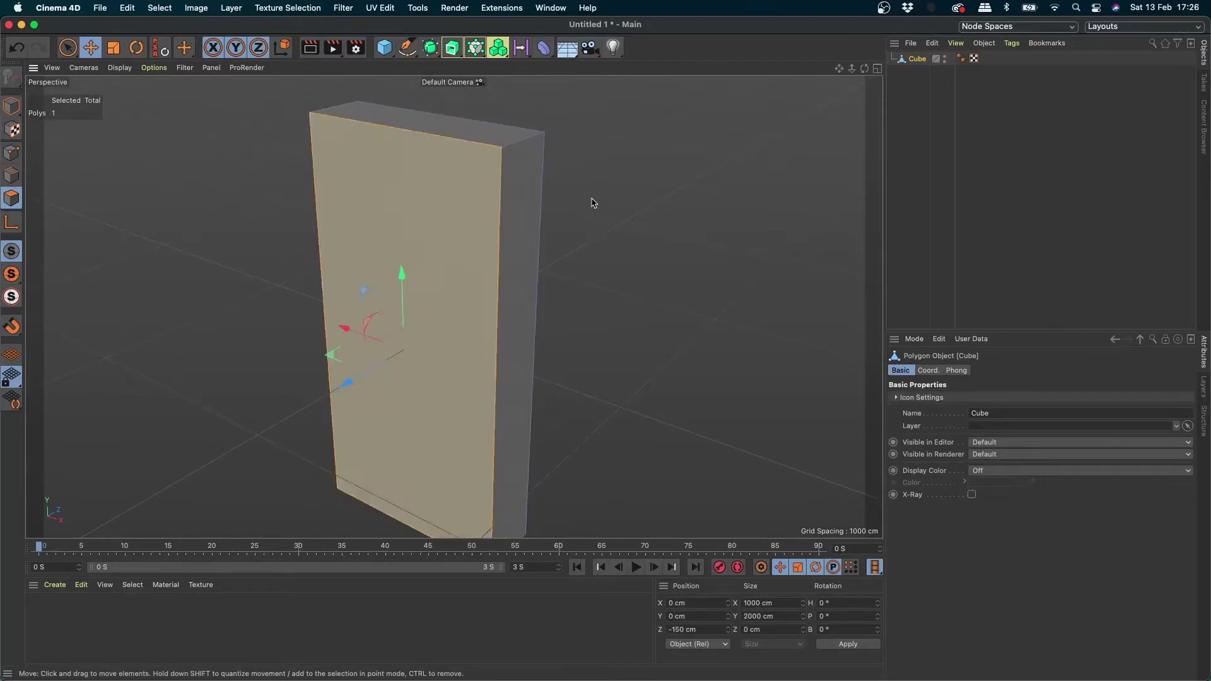
pyautogui.click(593, 203)
pyautogui.moveTo(601, 220)
pyautogui.keyDown('alt'); pyautogui.mouseDown()
pyautogui.moveTo(527, 244)
pyautogui.moveTo(274, 212)
pyautogui.moveTo(412, 173)
pyautogui.moveTo(529, 259)
pyautogui.moveTo(417, 340)
pyautogui.moveTo(227, 257)
pyautogui.moveTo(343, 162)
pyautogui.moveTo(552, 224)
pyautogui.moveTo(401, 262)
pyautogui.mouseUp(); pyautogui.keyUp('alt')
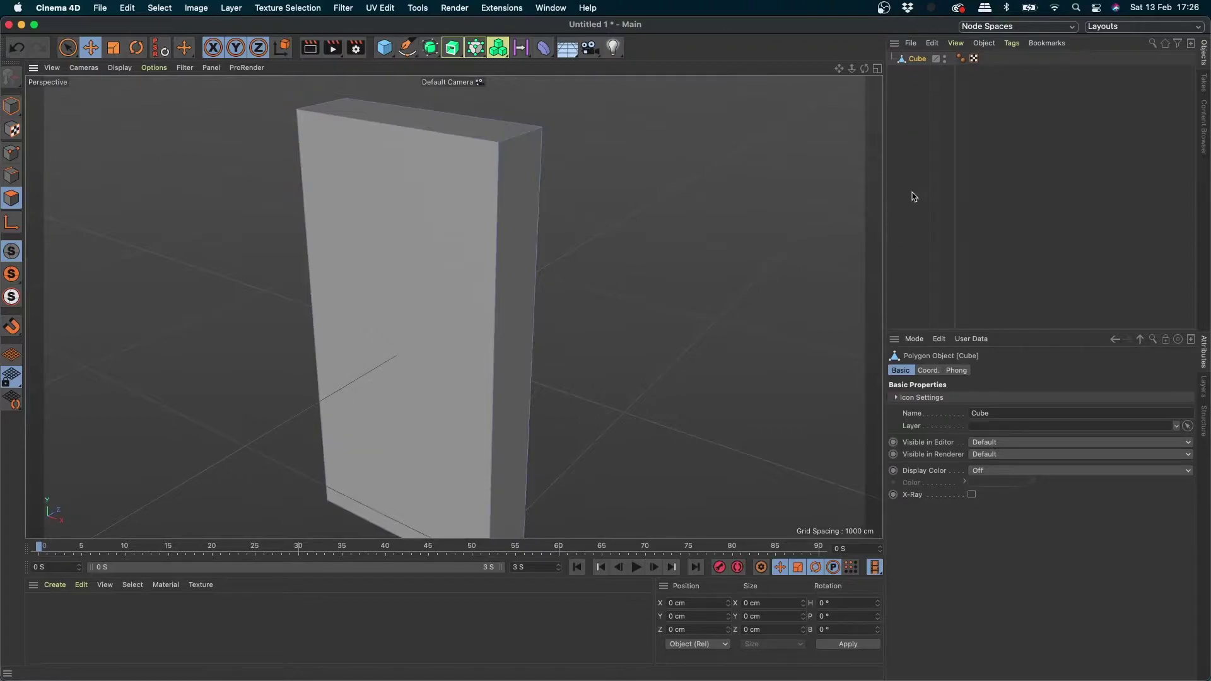
pyautogui.press('super+z')
pyautogui.press('super+z')
pyautogui.press('super+z')
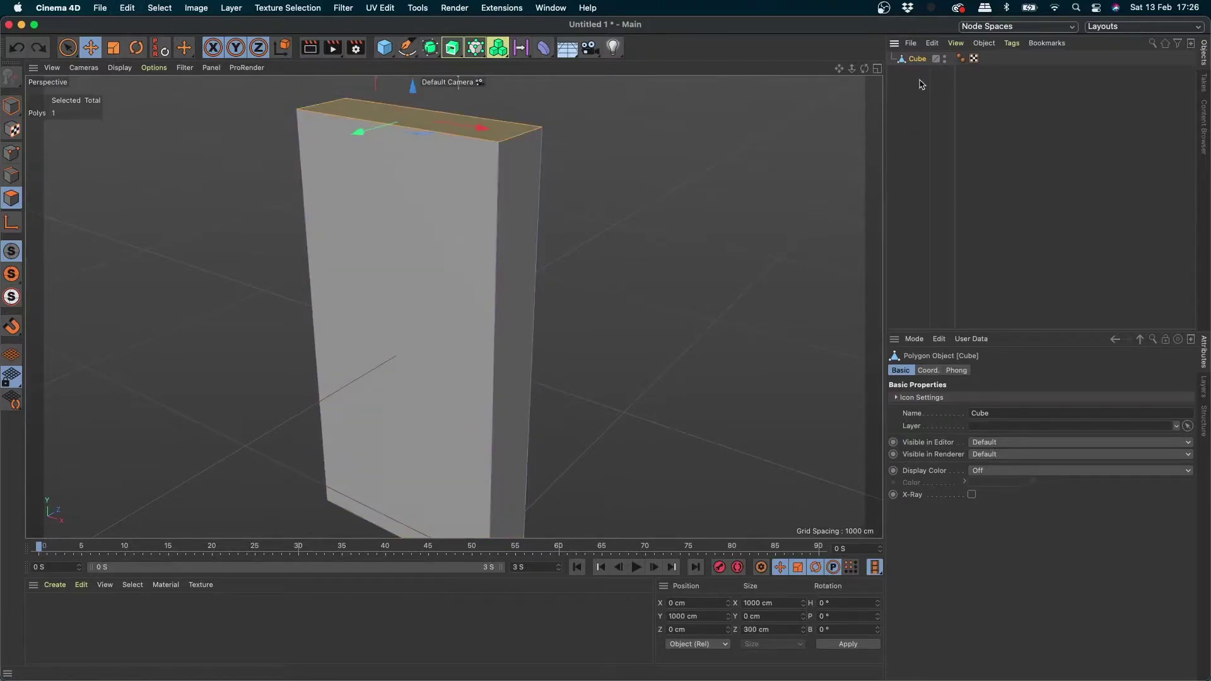
pyautogui.press('super+z')
pyautogui.press('super+z')
pyautogui.press('super+z')
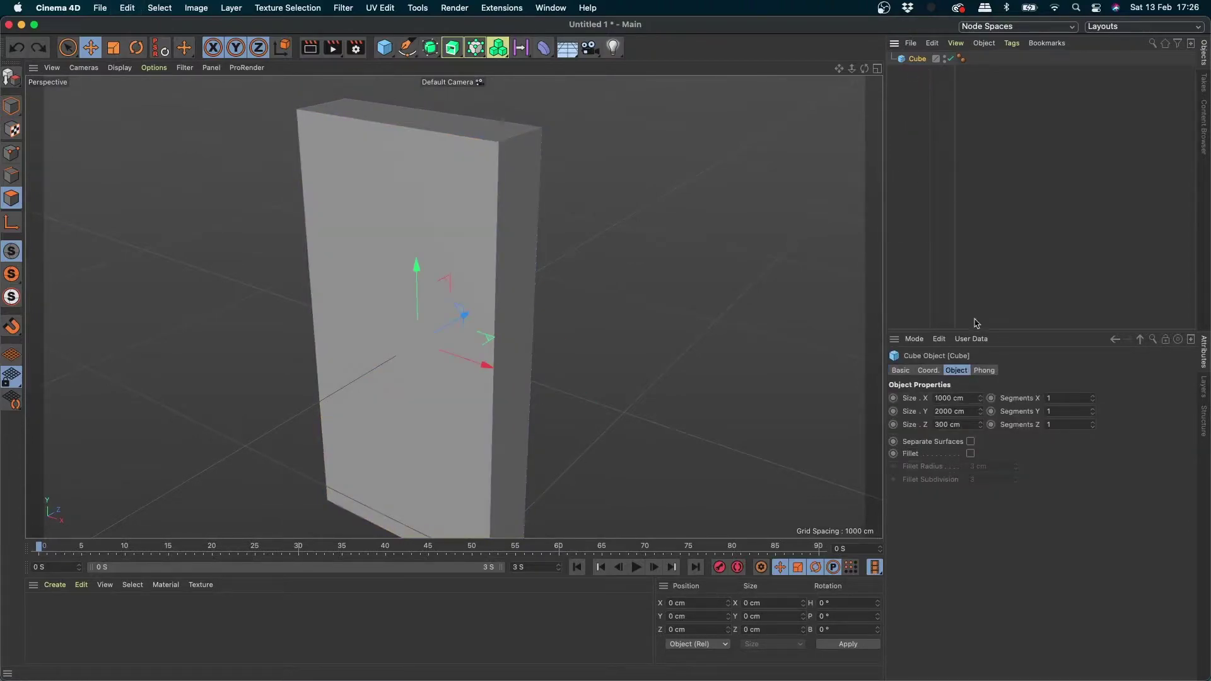
# - Give the slab 2 width and 3 height segments, show Gouraud Shading (Lines), and make it editable
pyautogui.click(1093, 410)
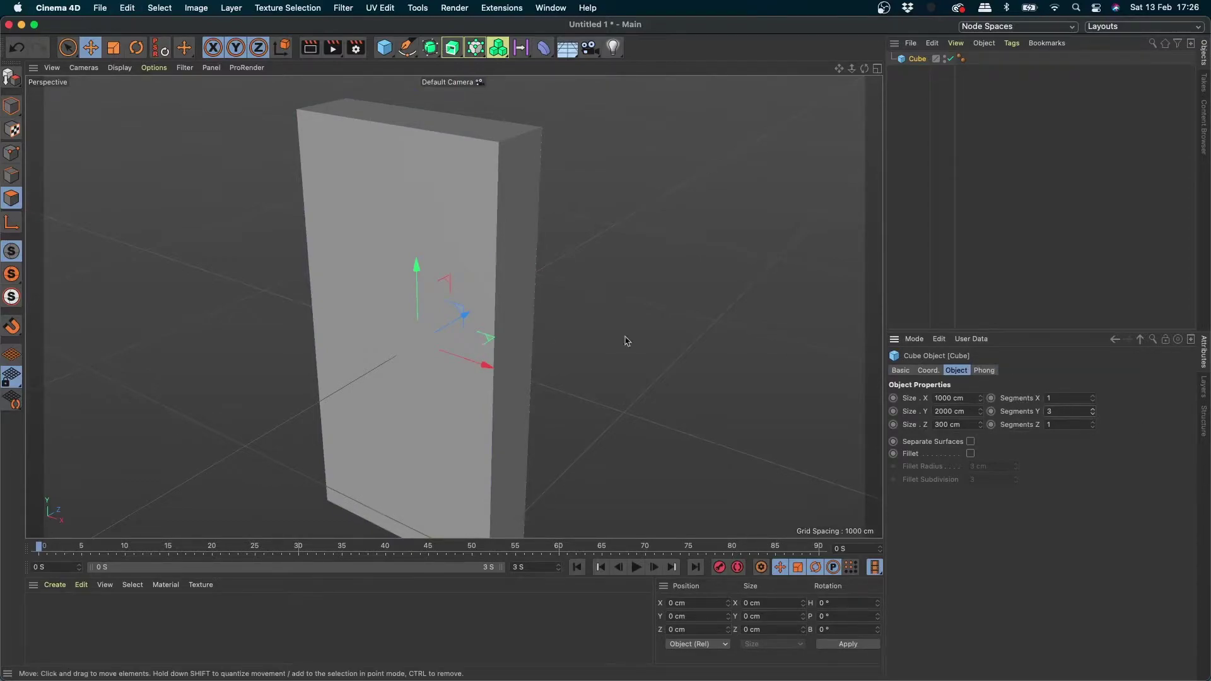
pyautogui.click(210, 68)
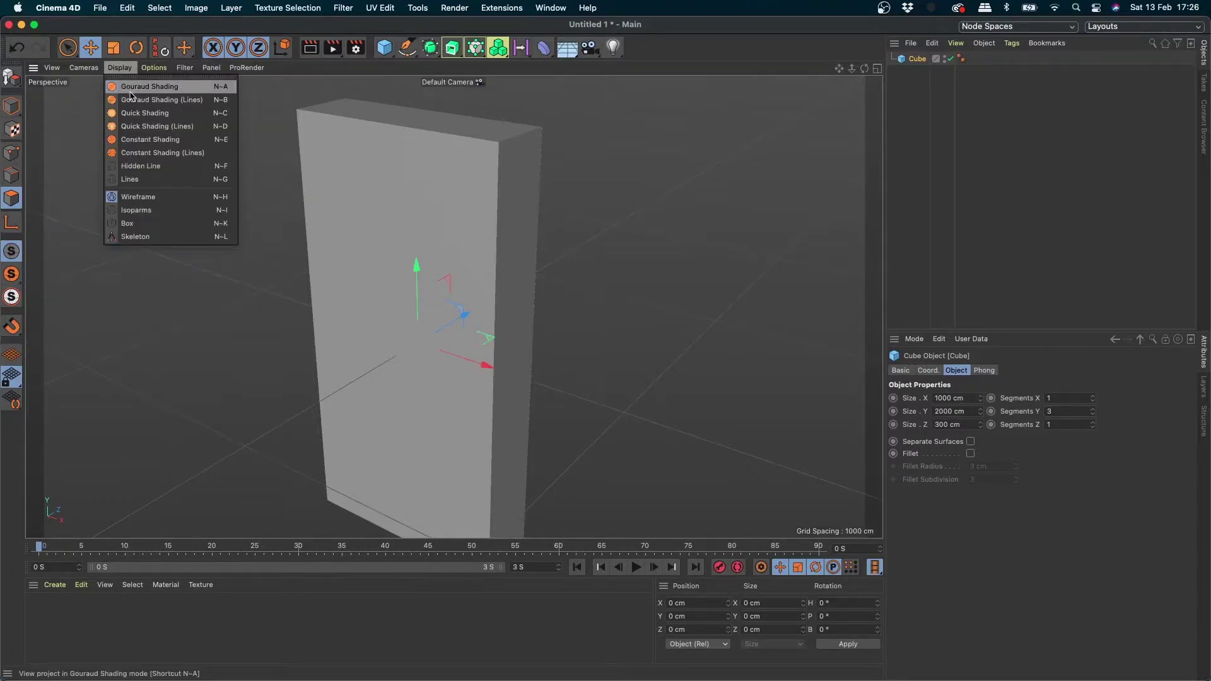
pyautogui.click(199, 107)
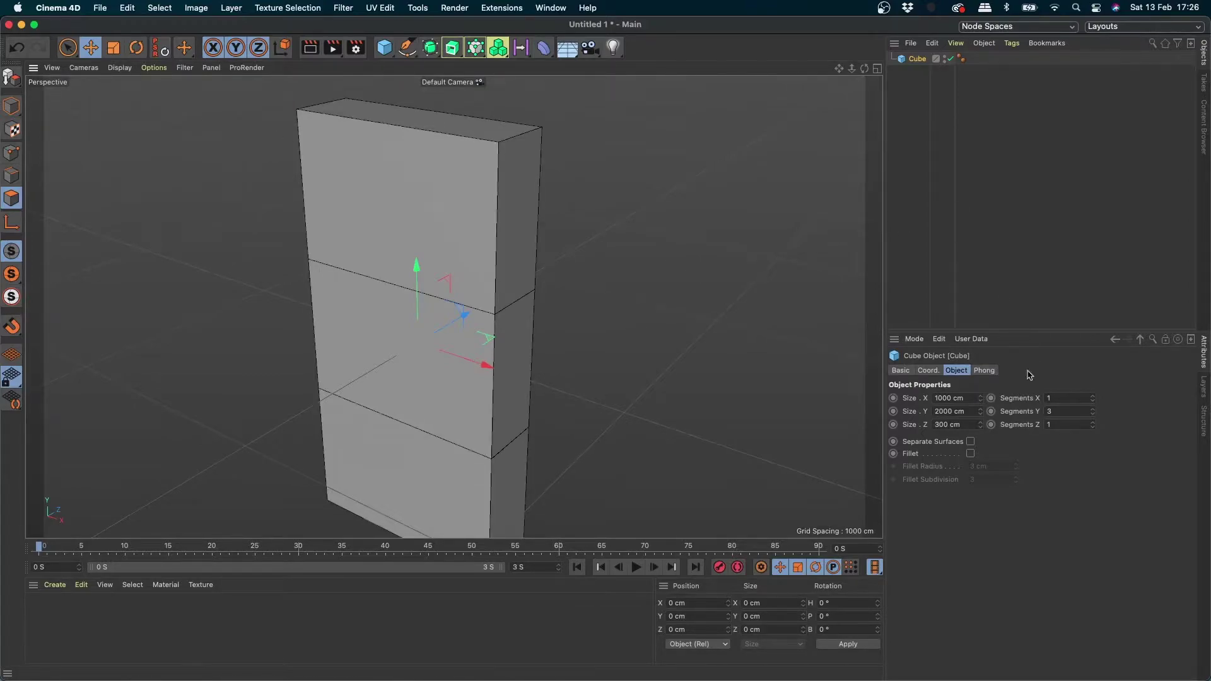
pyautogui.doubleClick(1066, 398)
pyautogui.write('2')
pyautogui.press('Return')
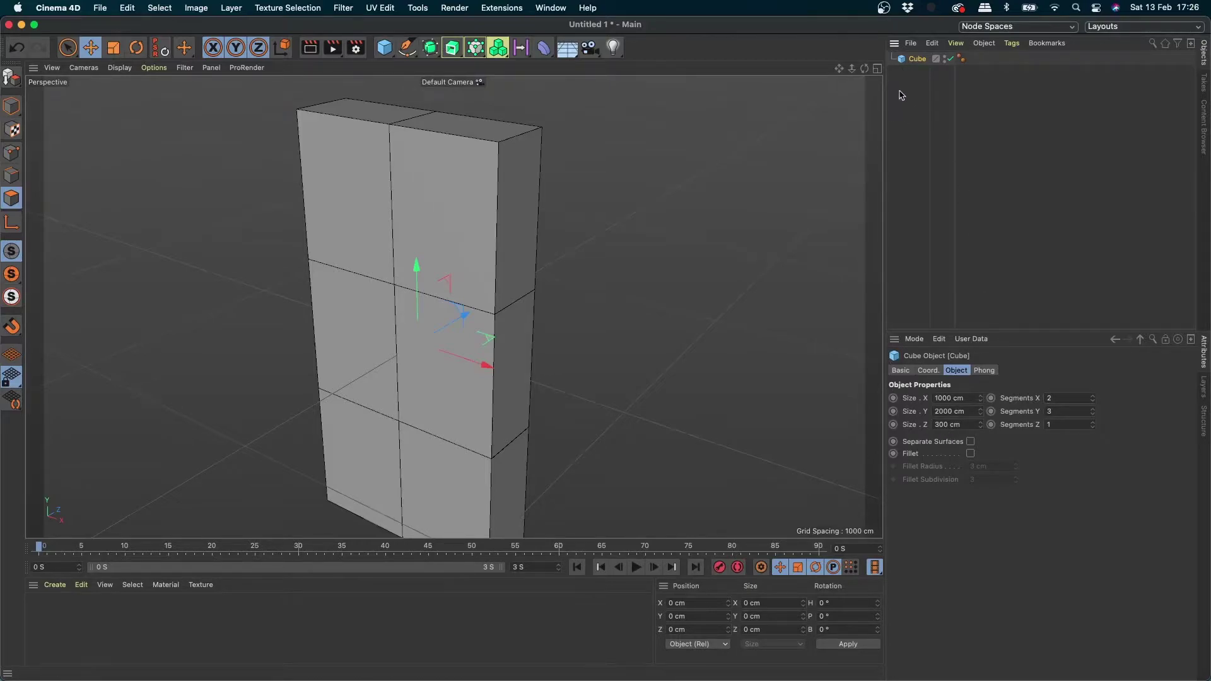
pyautogui.press('c')
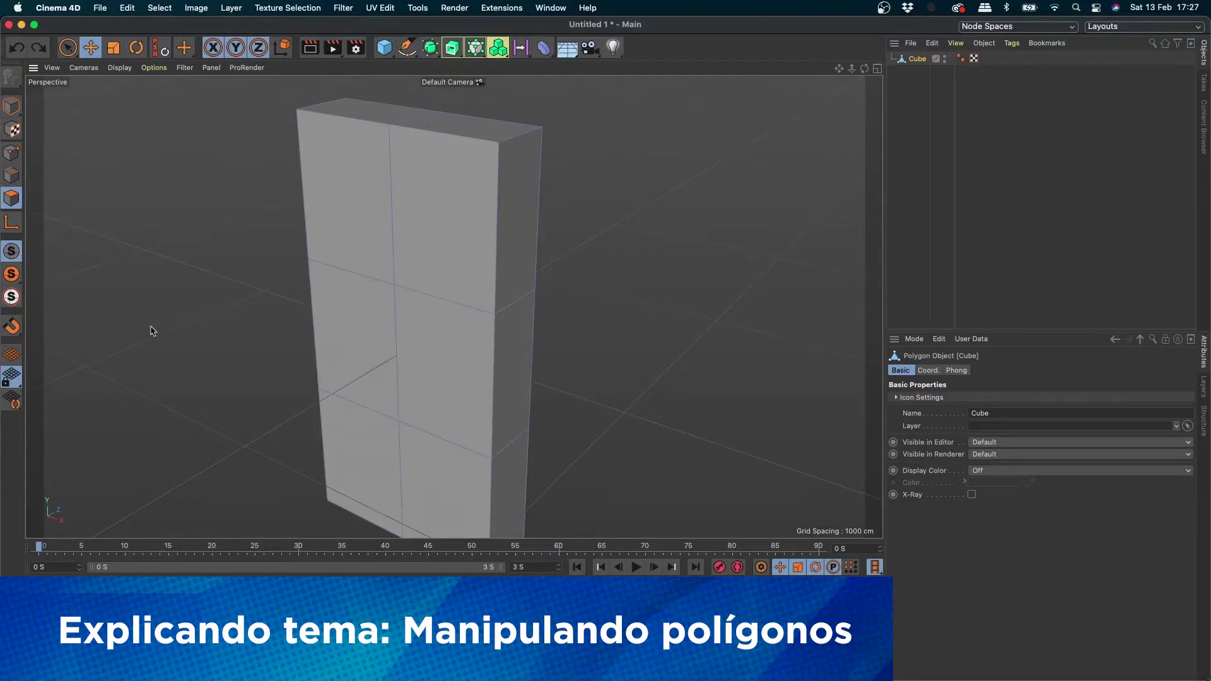
# - Select all six front polygons with Live Selection and bring up the modelling commands menu
pyautogui.click(68, 47)
pyautogui.doubleClick(363, 464)
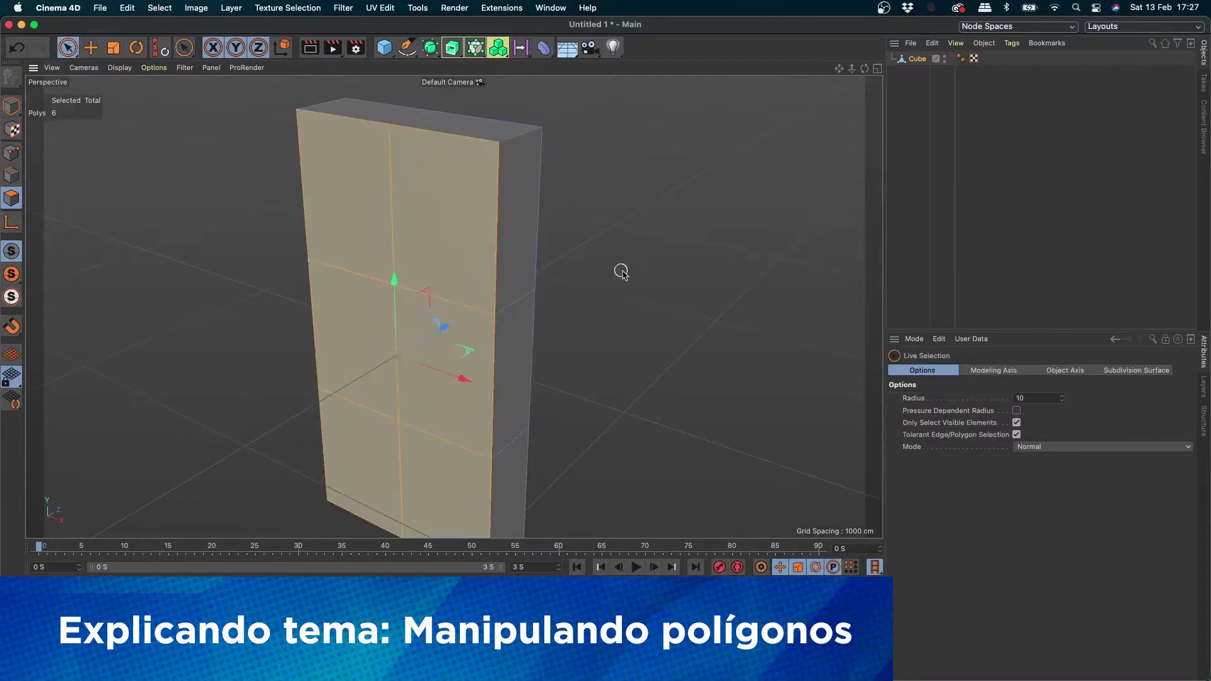
pyautogui.moveTo(621, 272)
pyautogui.keyDown('alt'); pyautogui.mouseDown()
pyautogui.moveTo(659, 273)
pyautogui.moveTo(600, 290)
pyautogui.moveTo(724, 222)
pyautogui.moveTo(694, 308)
pyautogui.moveTo(513, 286)
pyautogui.moveTo(566, 328)
pyautogui.moveTo(598, 273)
pyautogui.moveTo(593, 253)
pyautogui.mouseUp(); pyautogui.keyUp('alt')
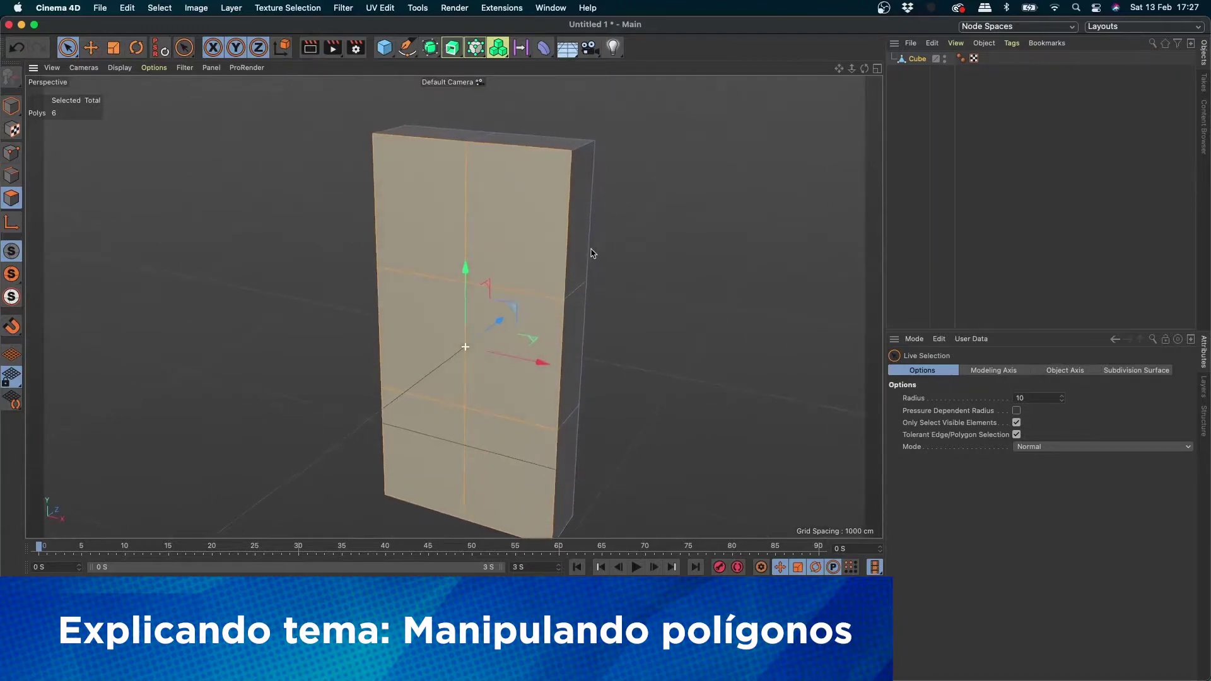
pyautogui.rightClick(619, 216)
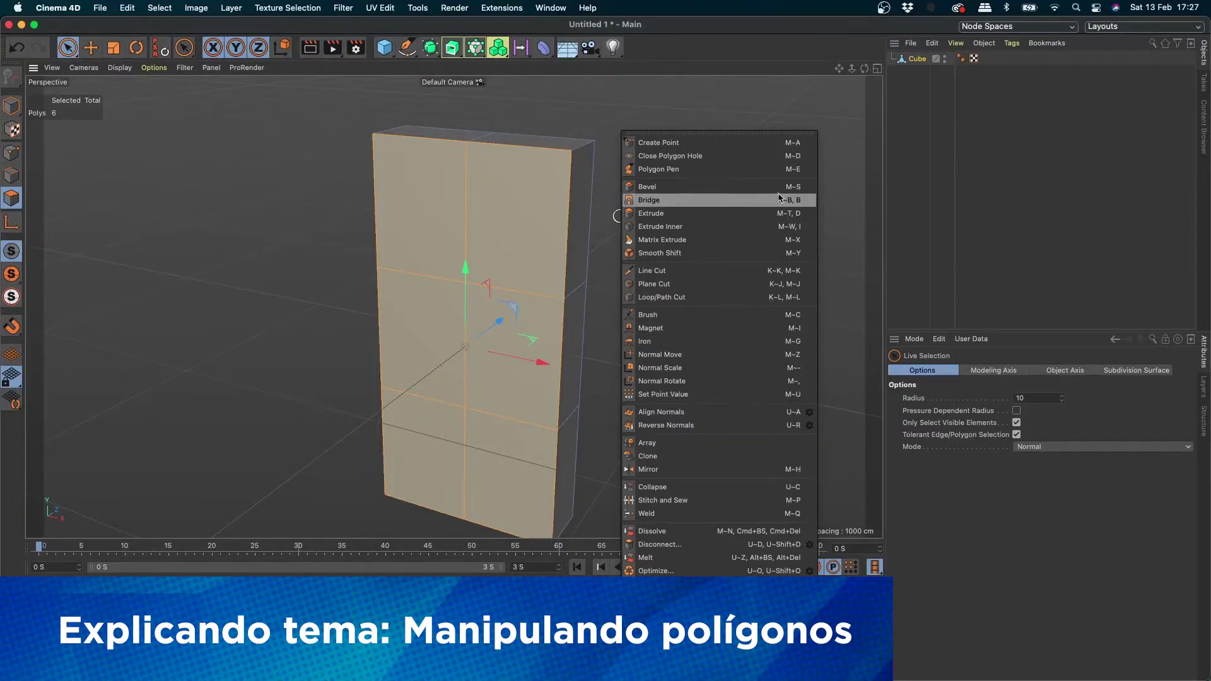
pyautogui.rightClick(672, 101)
pyautogui.click(600, 194)
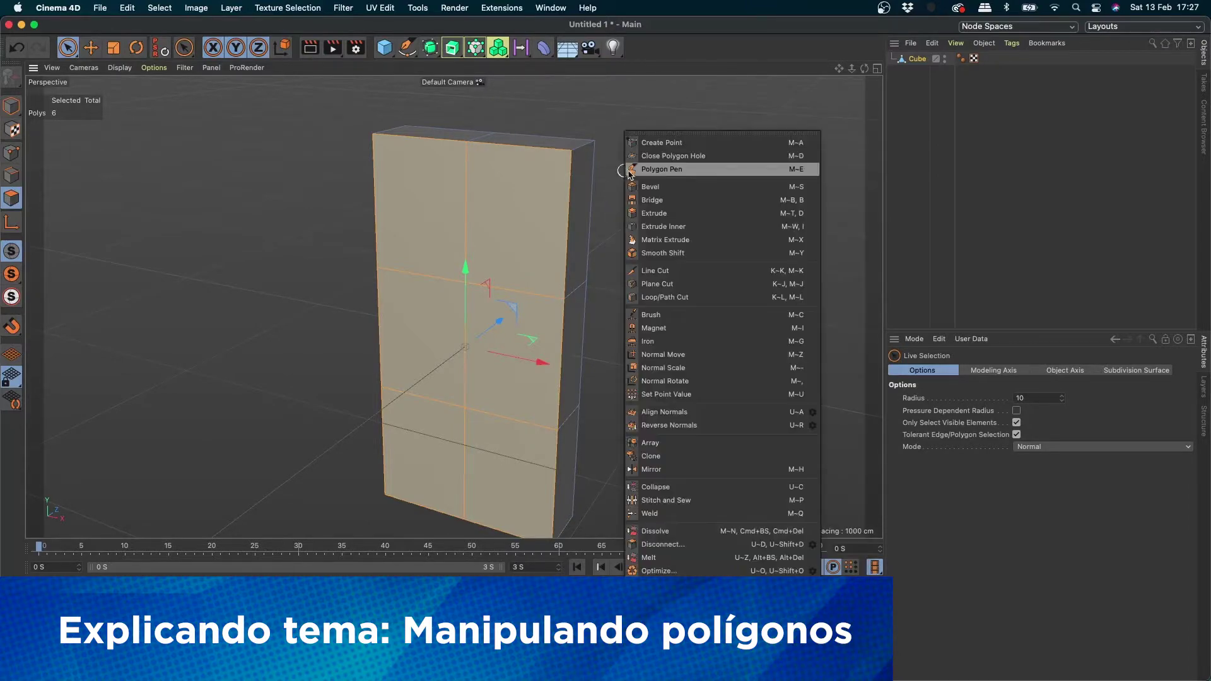
pyautogui.rightClick(621, 171)
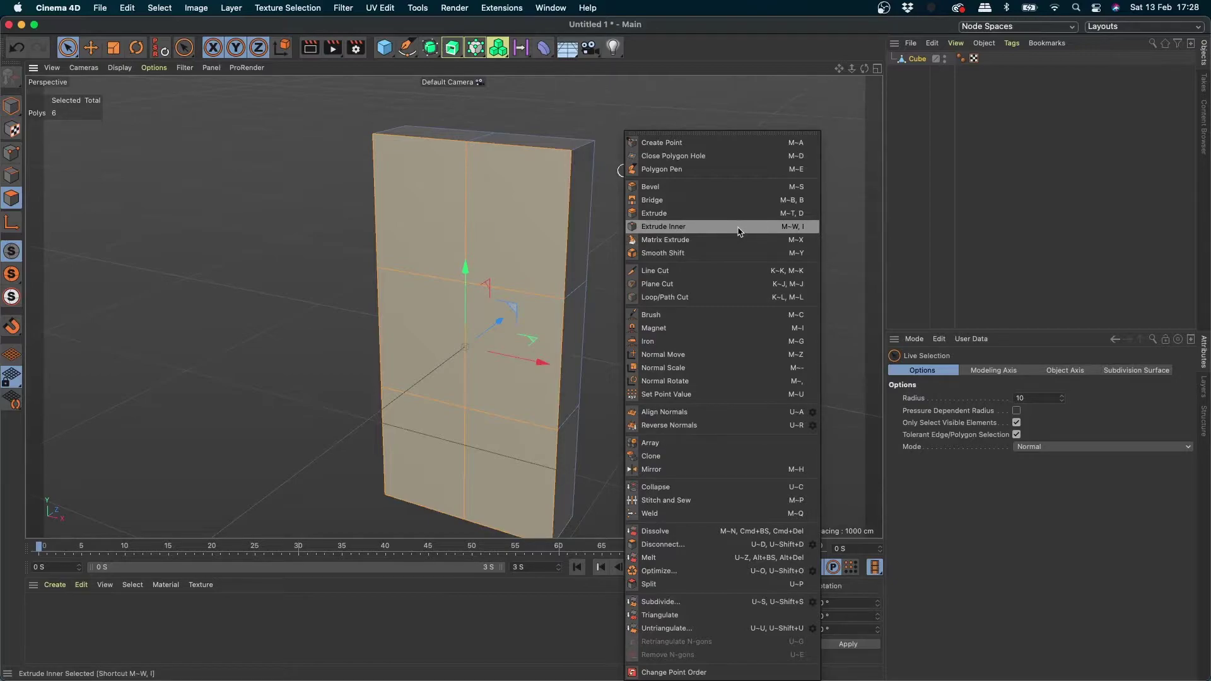
# - Choose Extrude Inner from the modelling commands menu
pyautogui.click(739, 231)
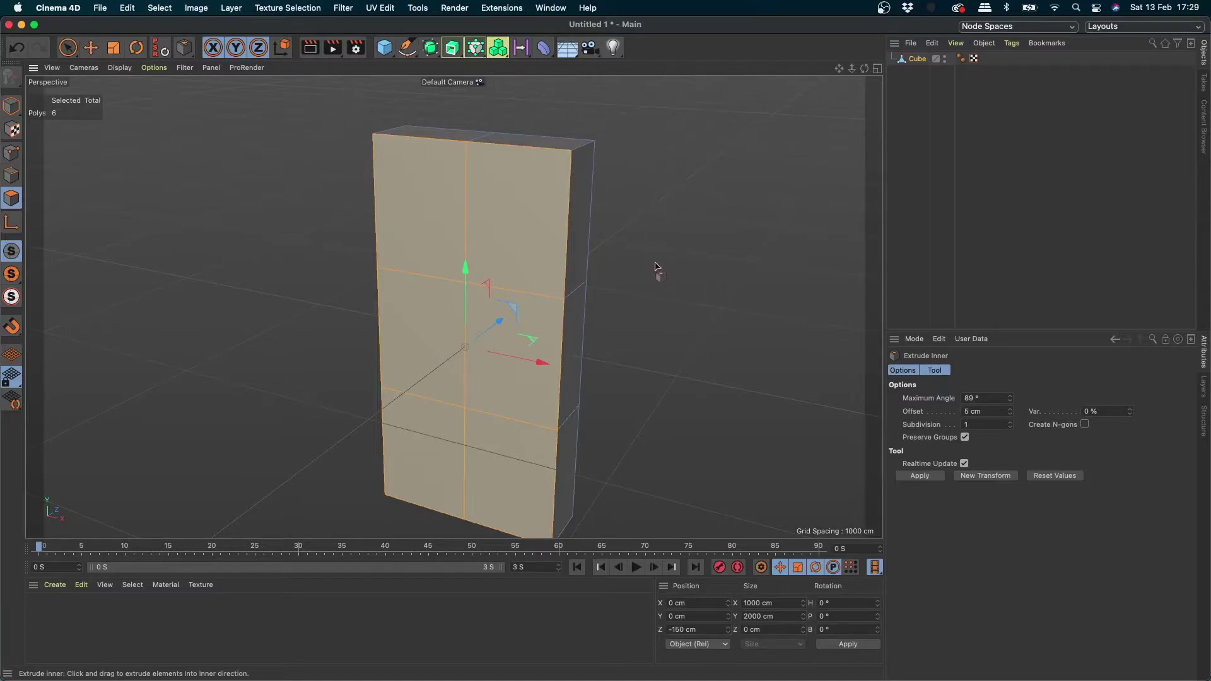
# - Inset the front faces with Extrude Inner, undo and redo the inset, then add a second ring
pyautogui.moveTo(637, 277); pyautogui.dragTo(786, 256)
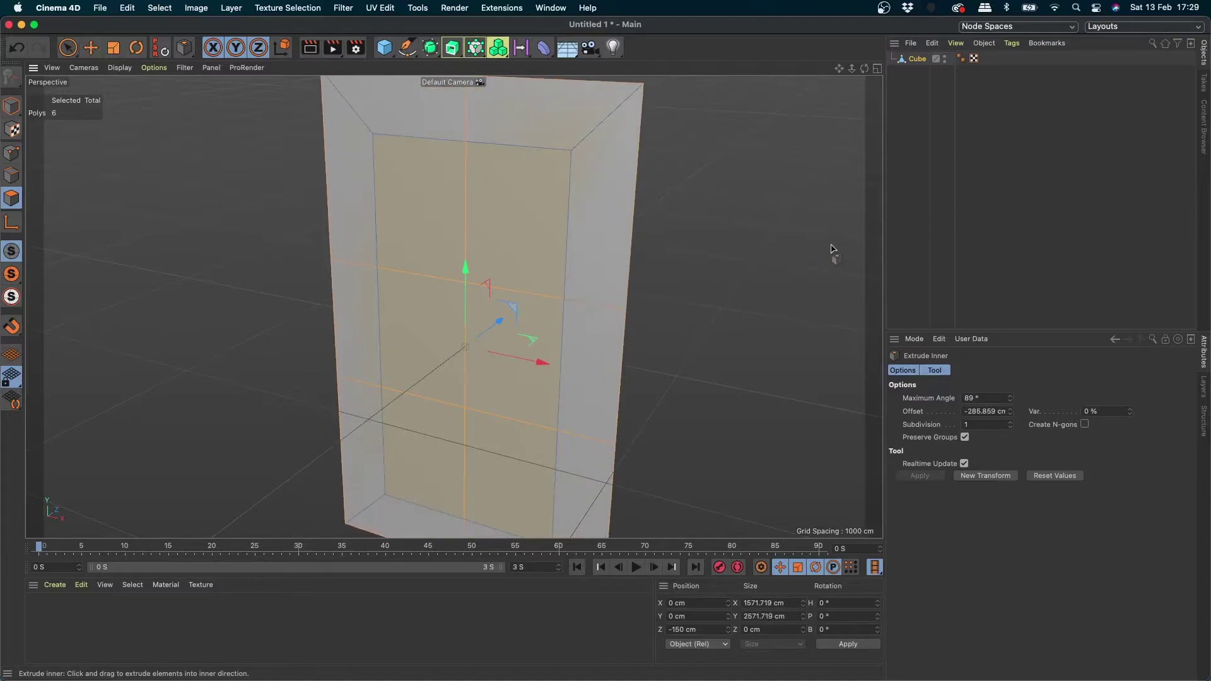
pyautogui.moveTo(786, 256)
pyautogui.mouseDown()
pyautogui.moveTo(567, 257)
pyautogui.moveTo(866, 250)
pyautogui.moveTo(525, 262)
pyautogui.moveTo(773, 260)
pyautogui.moveTo(821, 284)
pyautogui.moveTo(590, 285)
pyautogui.moveTo(770, 259)
pyautogui.moveTo(594, 287)
pyautogui.moveTo(594, 366)
pyautogui.moveTo(606, 358)
pyautogui.mouseUp()
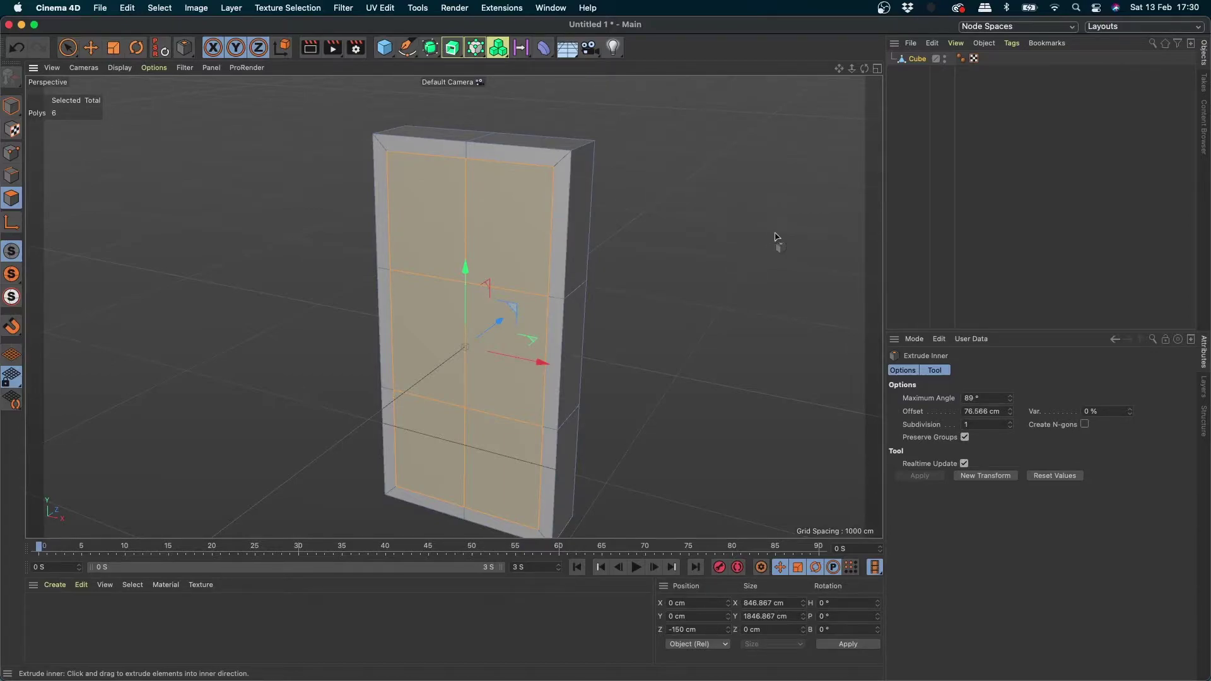
pyautogui.moveTo(786, 220); pyautogui.dragTo(768, 229)
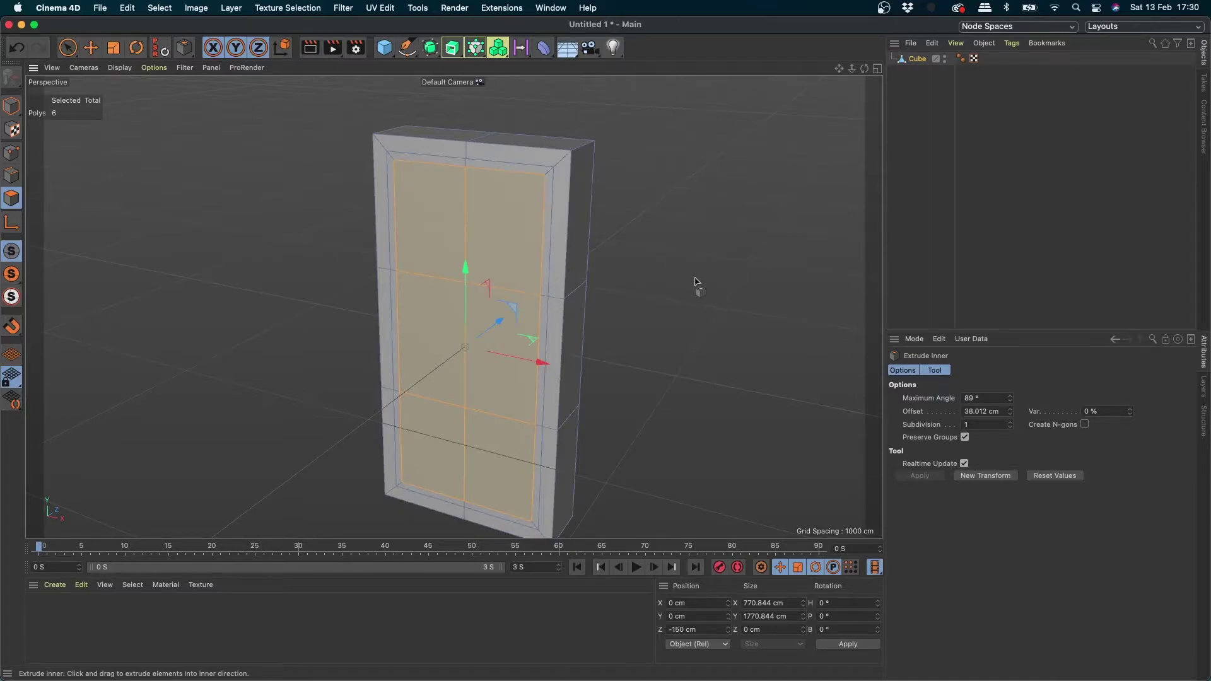
pyautogui.press('super+z')
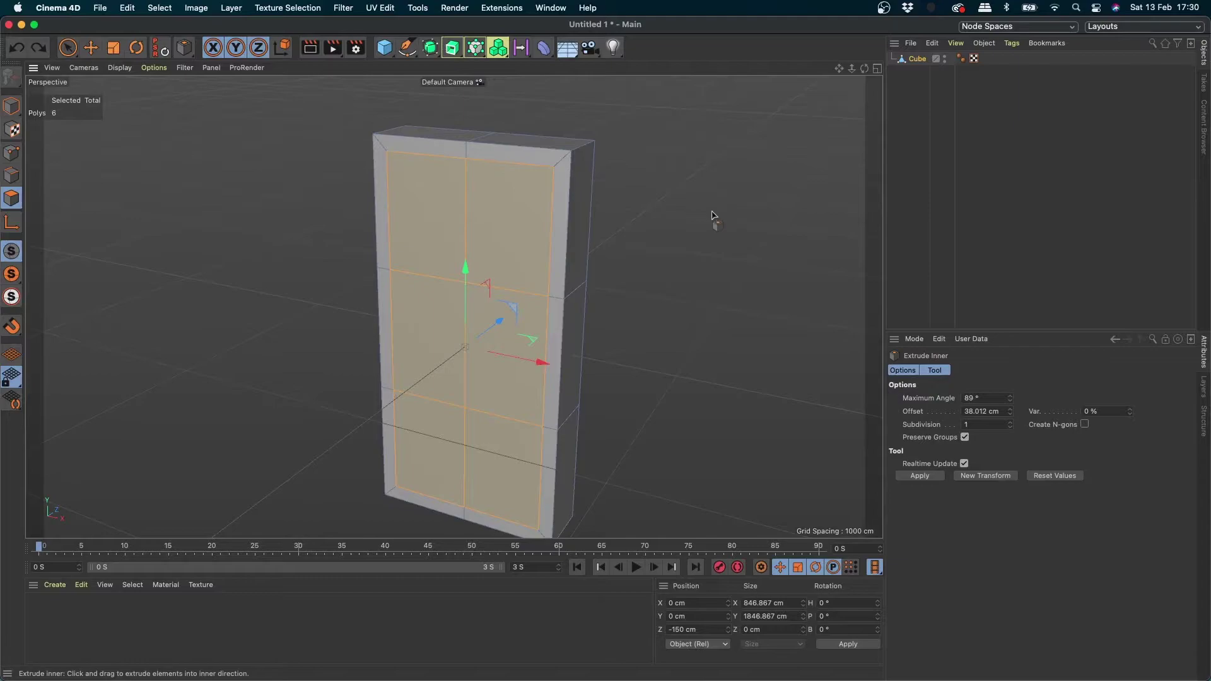
pyautogui.moveTo(748, 226)
pyautogui.mouseDown()
pyautogui.moveTo(692, 235)
pyautogui.moveTo(701, 228)
pyautogui.mouseUp()
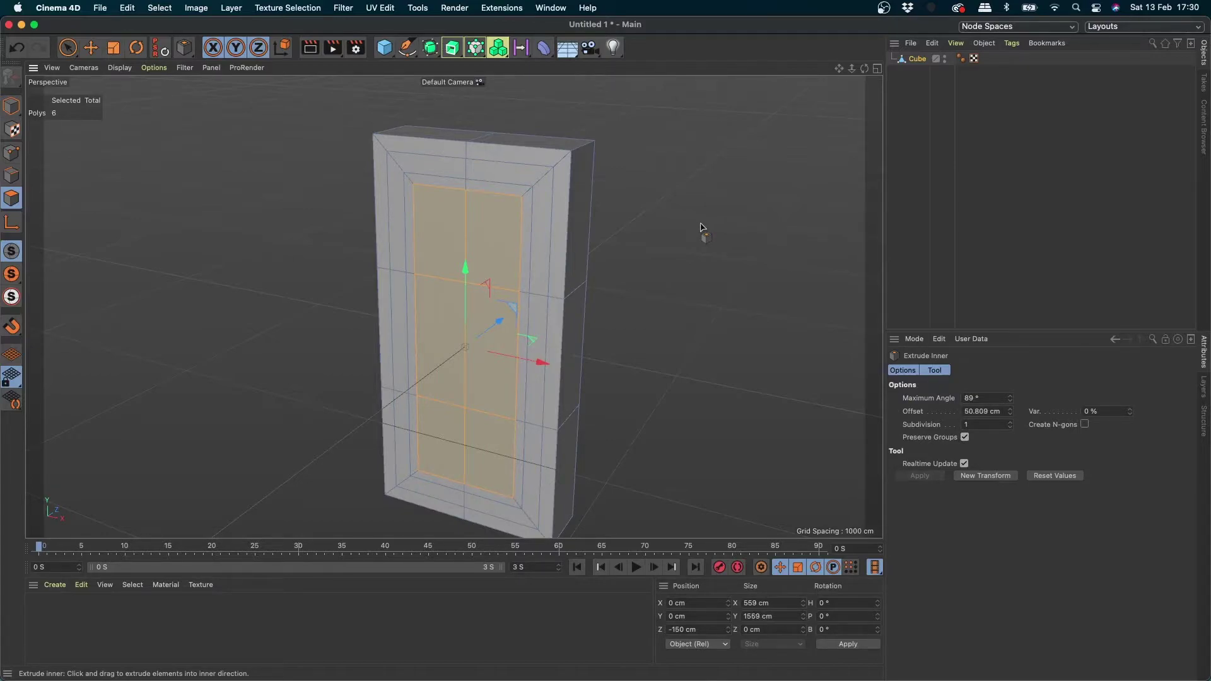
pyautogui.moveTo(701, 228); pyautogui.dragTo(717, 227)
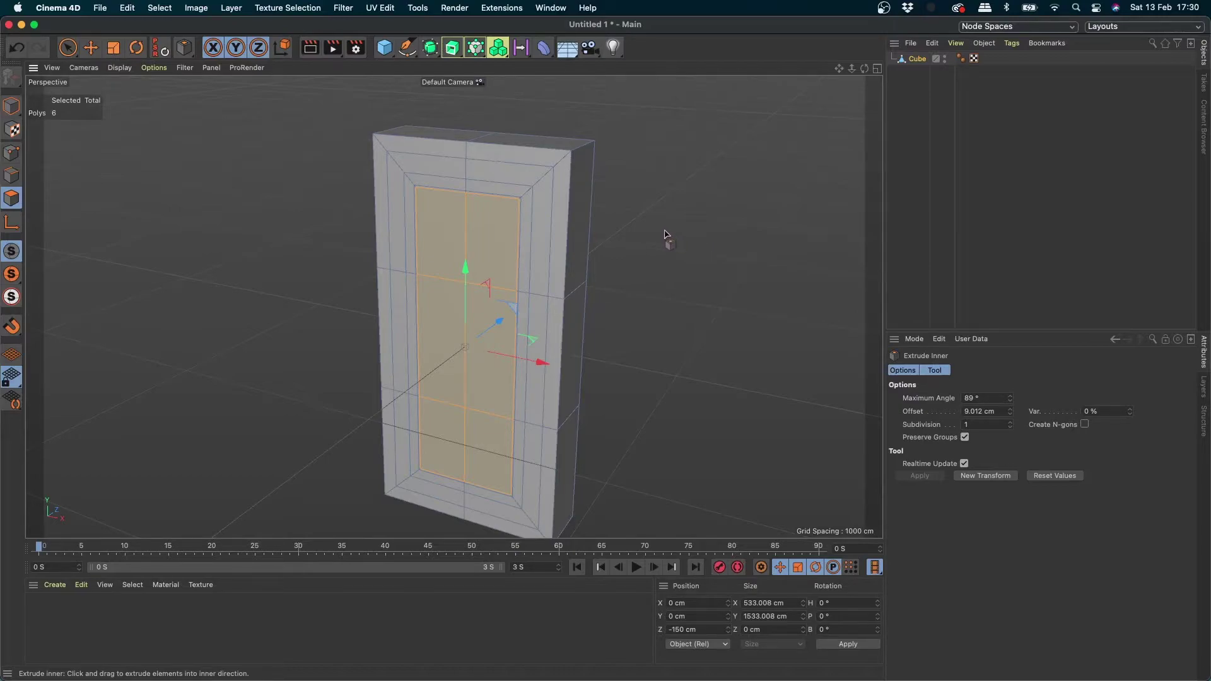
pyautogui.moveTo(659, 243); pyautogui.dragTo(501, 197)
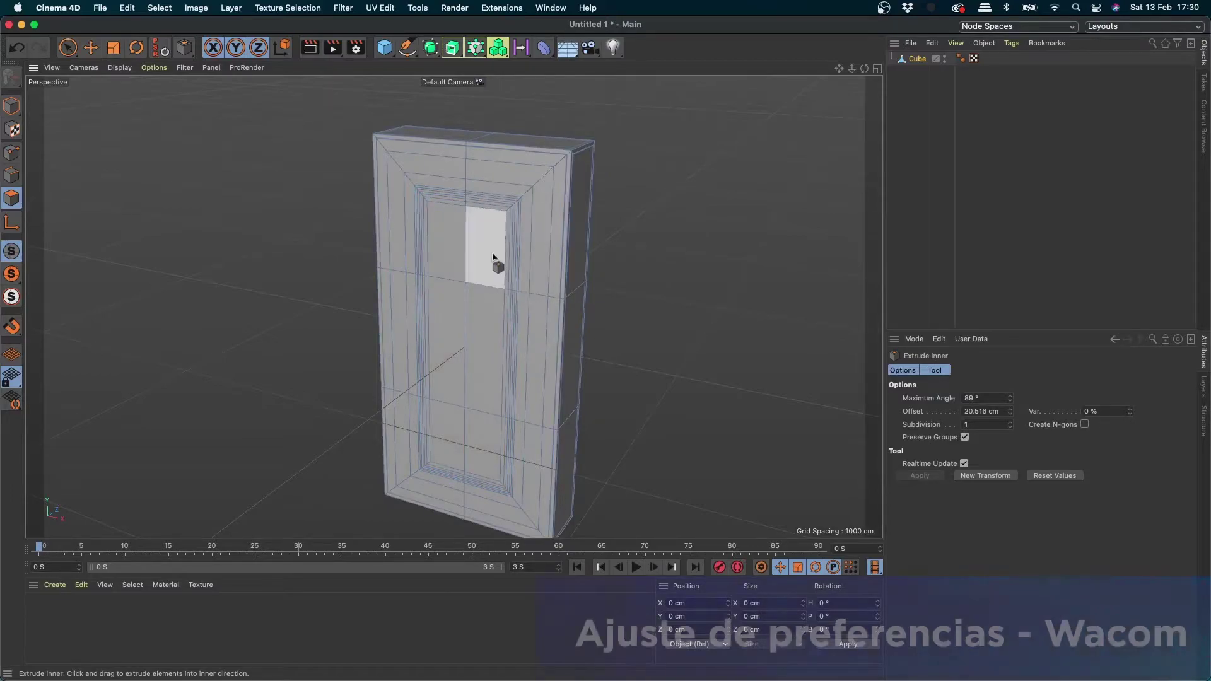
# - Undo the inner-extrude rings on the front and open Preferences on its Interface page
pyautogui.press('super+z')
pyautogui.press('super+z')
pyautogui.press('super+z')
pyautogui.press('super+z')
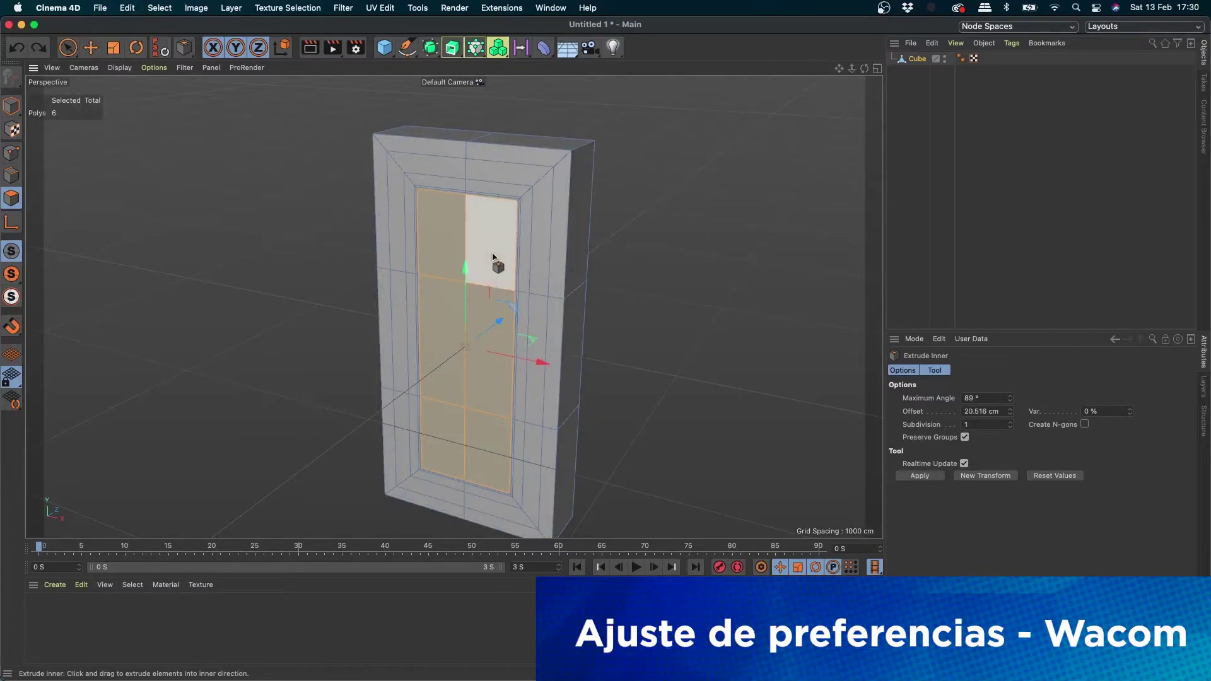
pyautogui.press('super+z')
pyautogui.press('super+z')
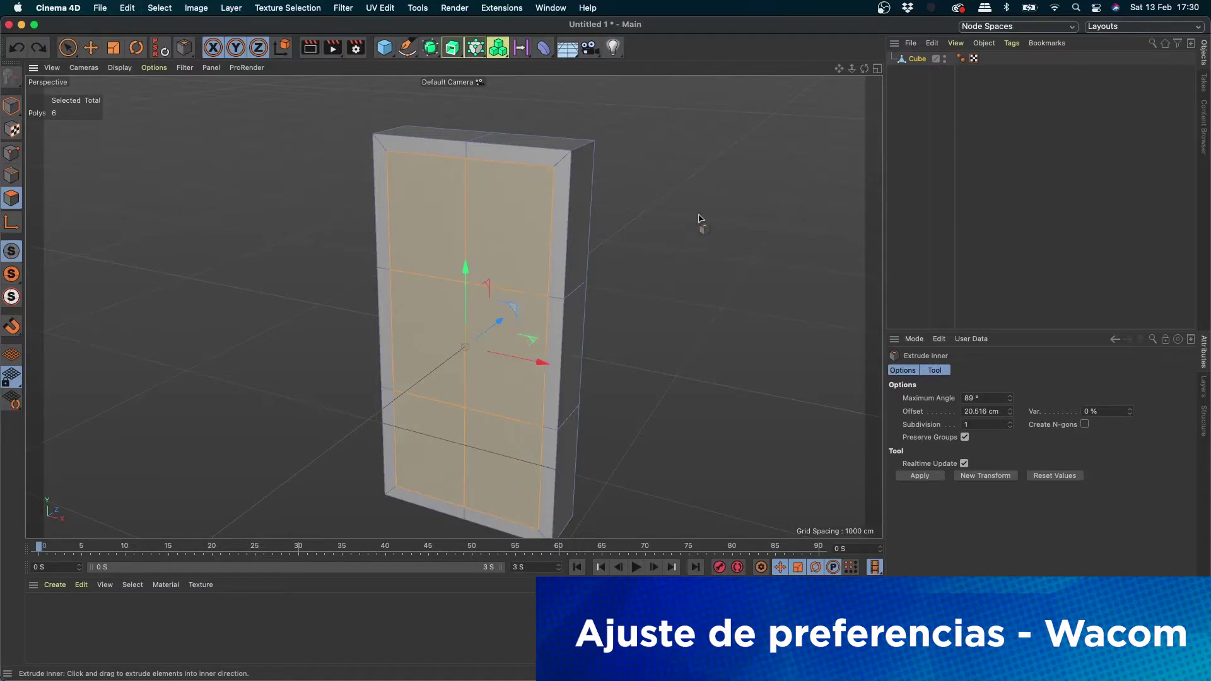
pyautogui.press('t')
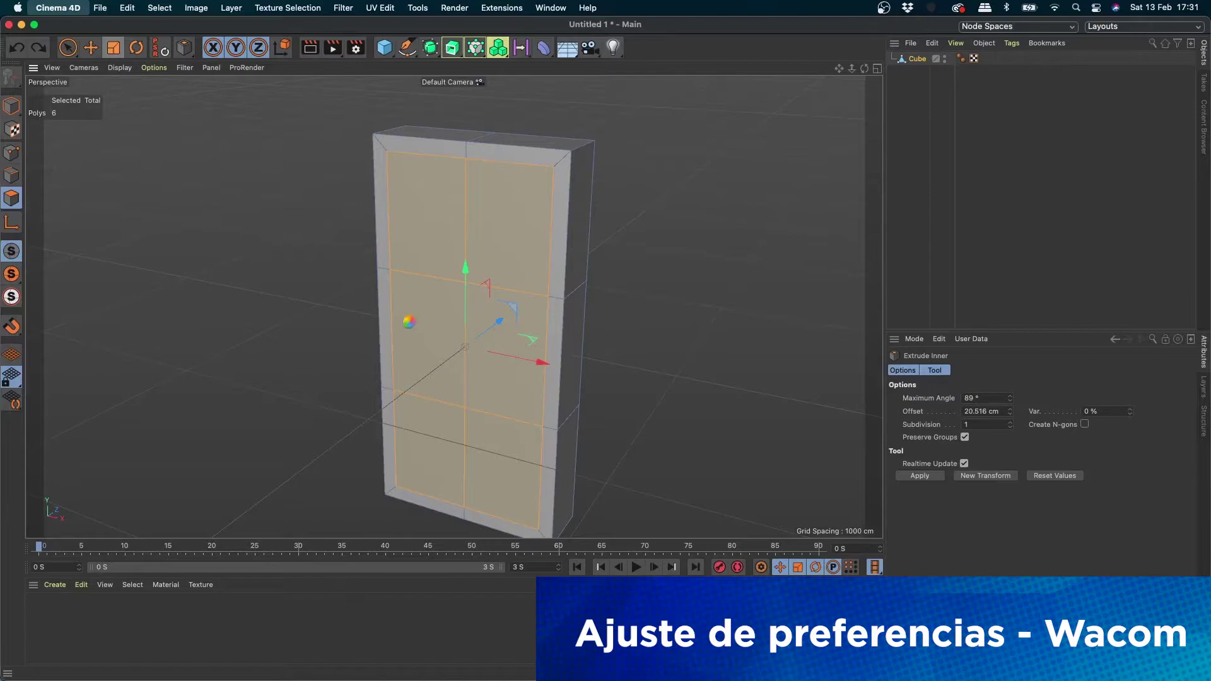
pyautogui.press('super+e')
pyautogui.moveTo(292, 41); pyautogui.dragTo(603, 140)
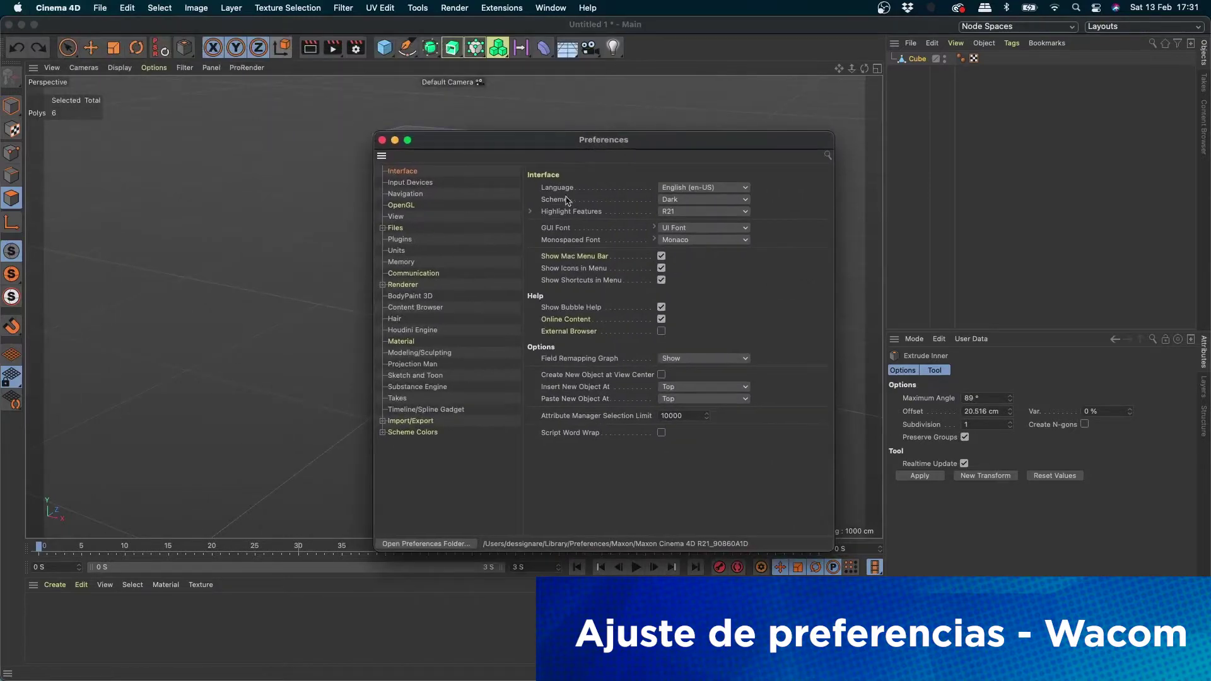
# - Review the Input Devices preferences, then close the Preferences window
pyautogui.click(426, 183)
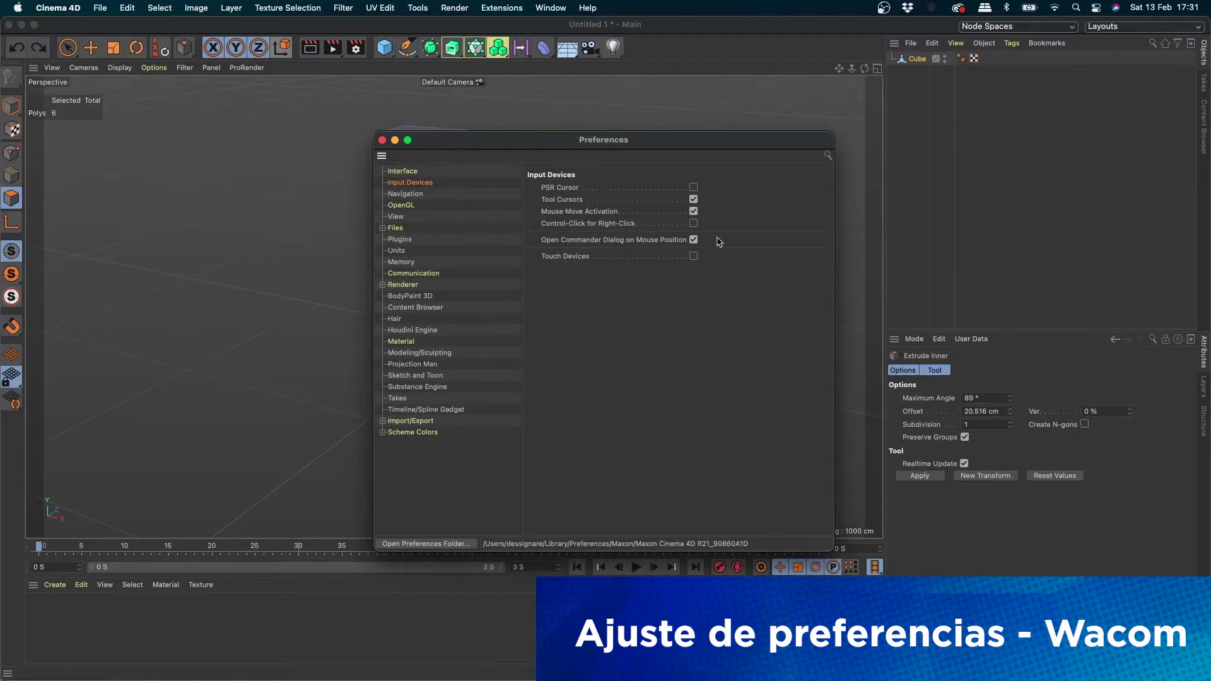
pyautogui.moveTo(382, 145); pyautogui.dragTo(380, 144)
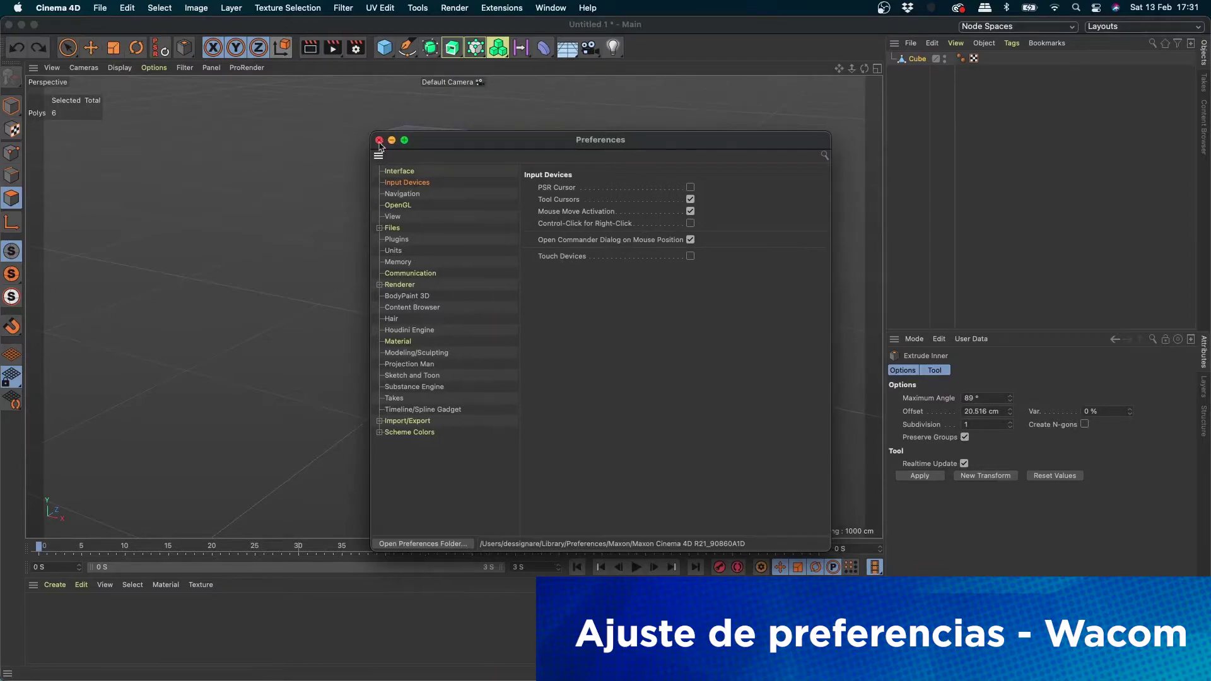
pyautogui.click(379, 140)
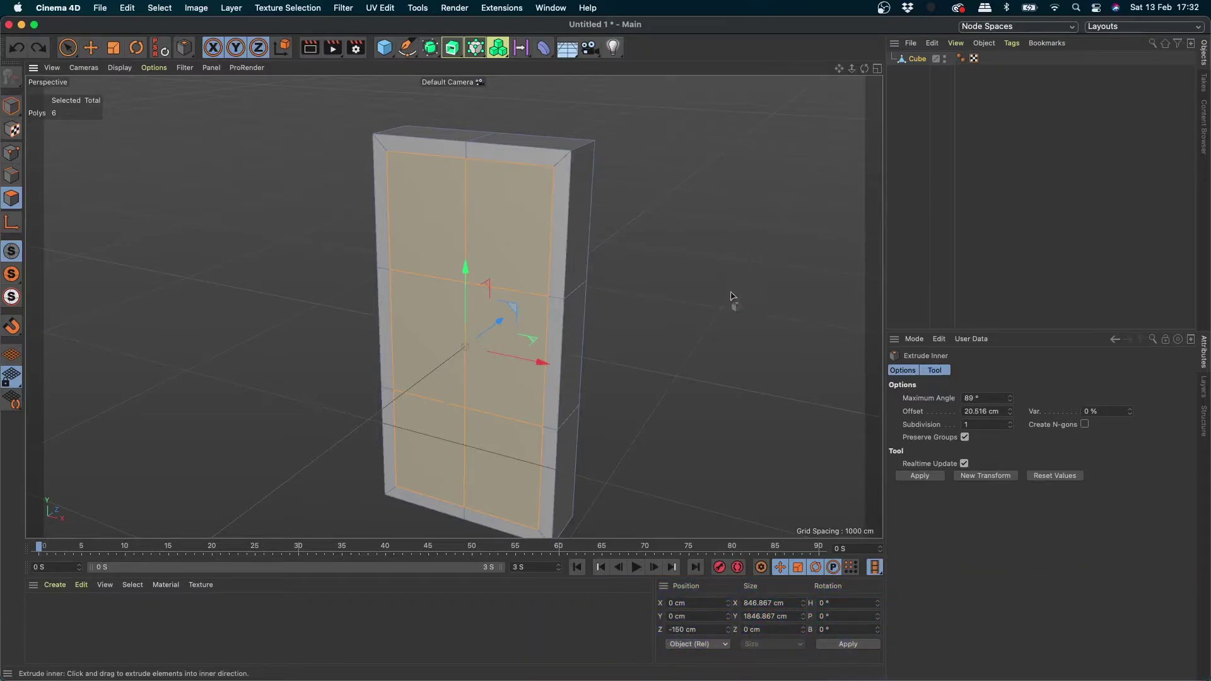
# - Widen the front's Extrude Inner inset to a 23.32 cm offset
pyautogui.moveTo(709, 291); pyautogui.dragTo(739, 252)
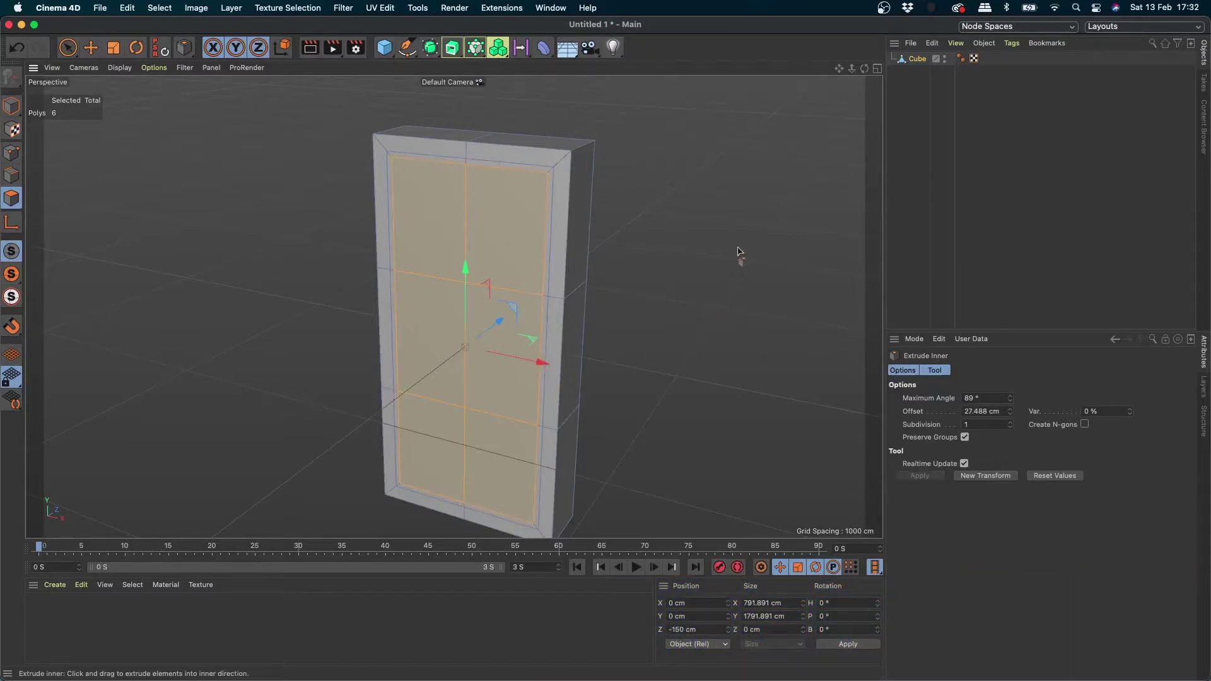
pyautogui.moveTo(760, 211)
pyautogui.mouseDown()
pyautogui.moveTo(718, 219)
pyautogui.moveTo(780, 212)
pyautogui.moveTo(666, 227)
pyautogui.moveTo(729, 215)
pyautogui.mouseUp()
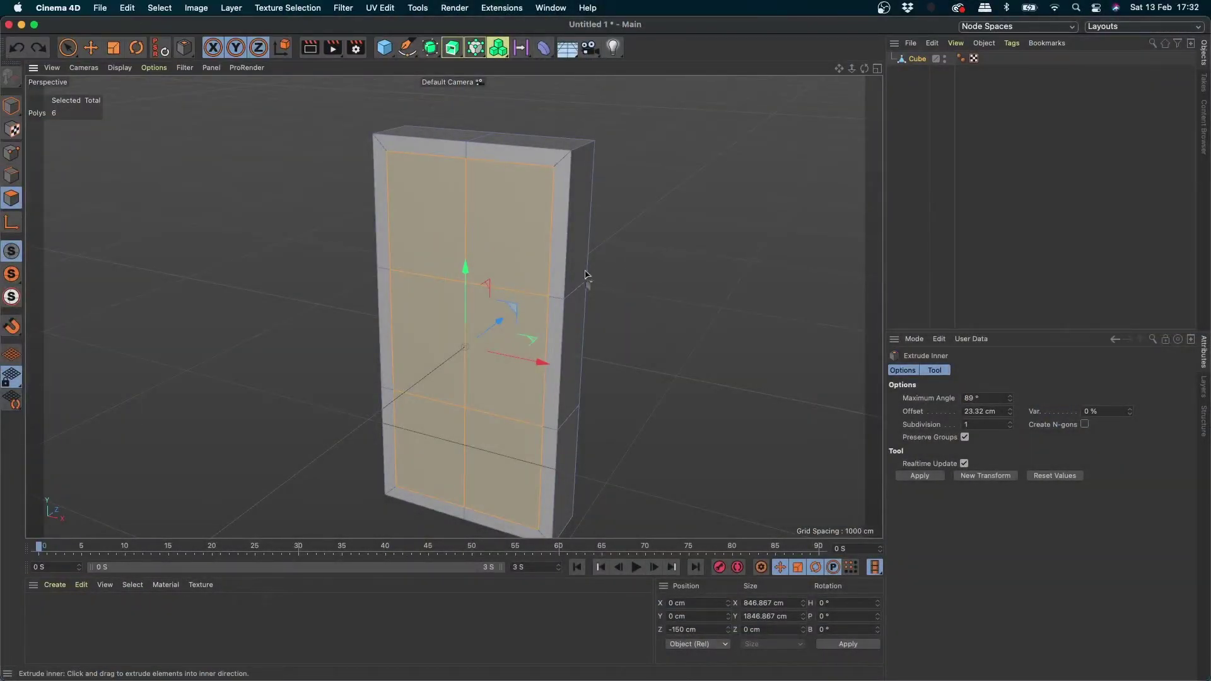
pyautogui.moveTo(586, 275)
pyautogui.keyDown('alt'); pyautogui.mouseDown()
pyautogui.moveTo(568, 303)
pyautogui.moveTo(711, 353)
pyautogui.moveTo(706, 335)
pyautogui.moveTo(483, 346)
pyautogui.moveTo(527, 387)
pyautogui.moveTo(562, 354)
pyautogui.moveTo(460, 157)
pyautogui.moveTo(627, 325)
pyautogui.moveTo(673, 297)
pyautogui.moveTo(614, 311)
pyautogui.moveTo(633, 280)
pyautogui.mouseUp(); pyautogui.keyUp('alt')
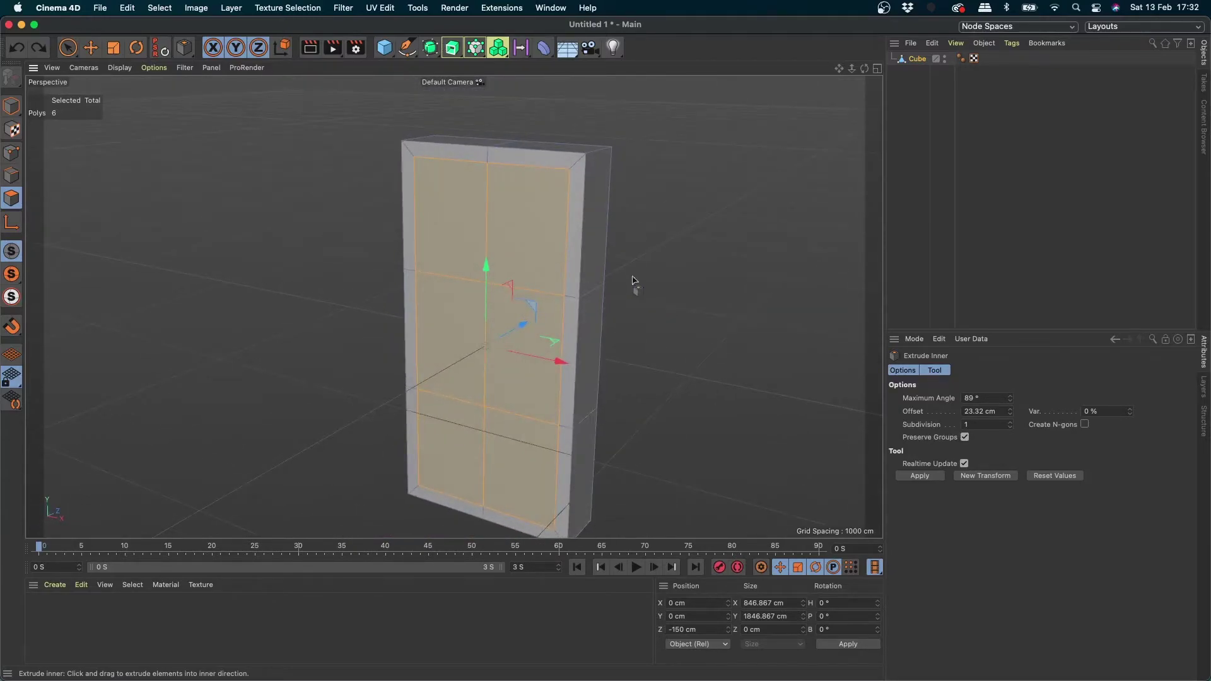
# - Activate the Extrude tool with M, T on the selected front polygons
pyautogui.rightClick(651, 207)
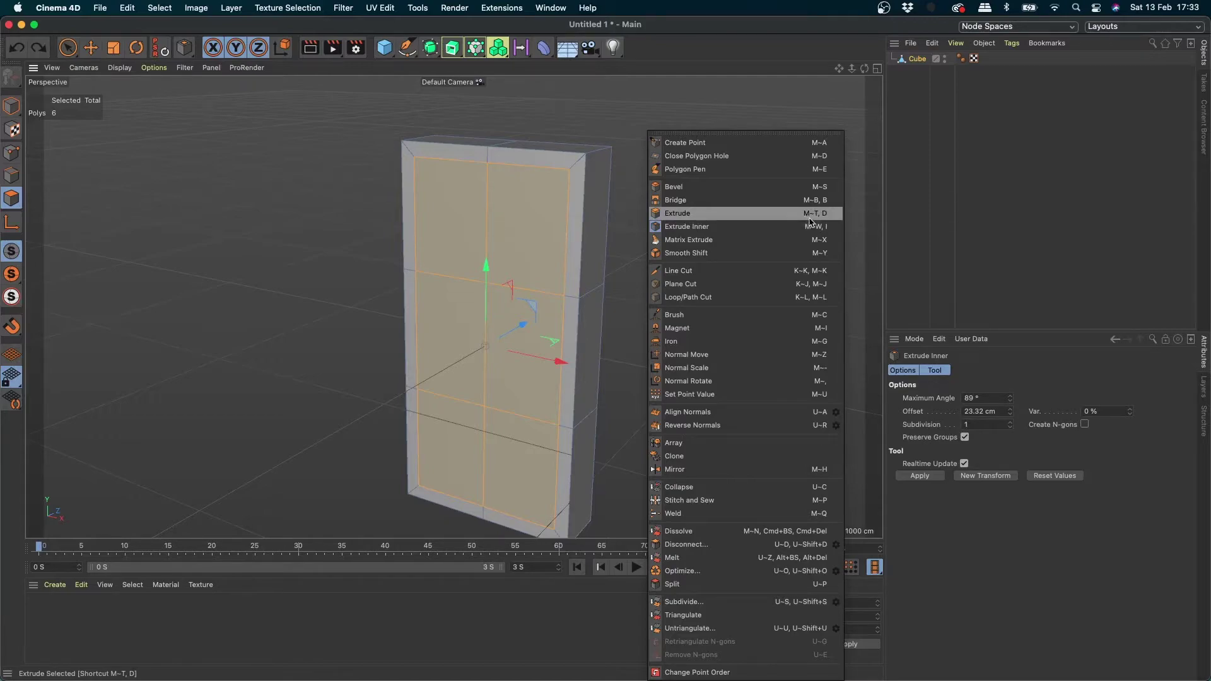
pyautogui.click(147, 390)
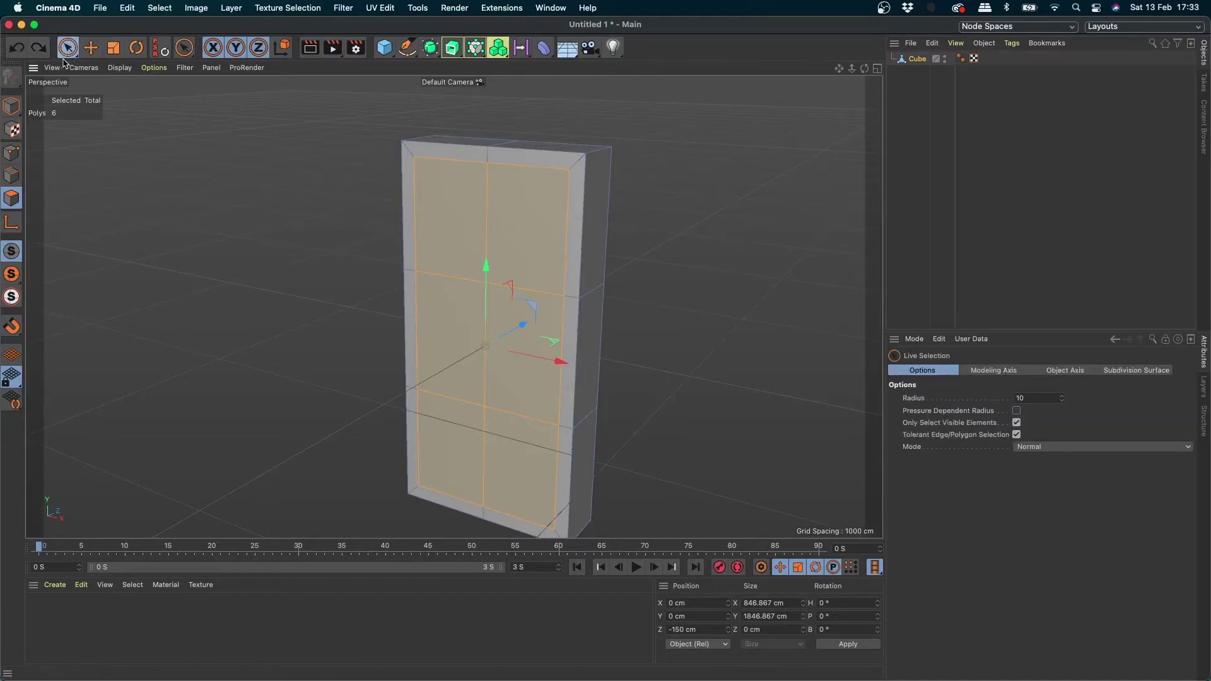
pyautogui.press('space')
pyautogui.press('space')
pyautogui.press('space')
pyautogui.press('space')
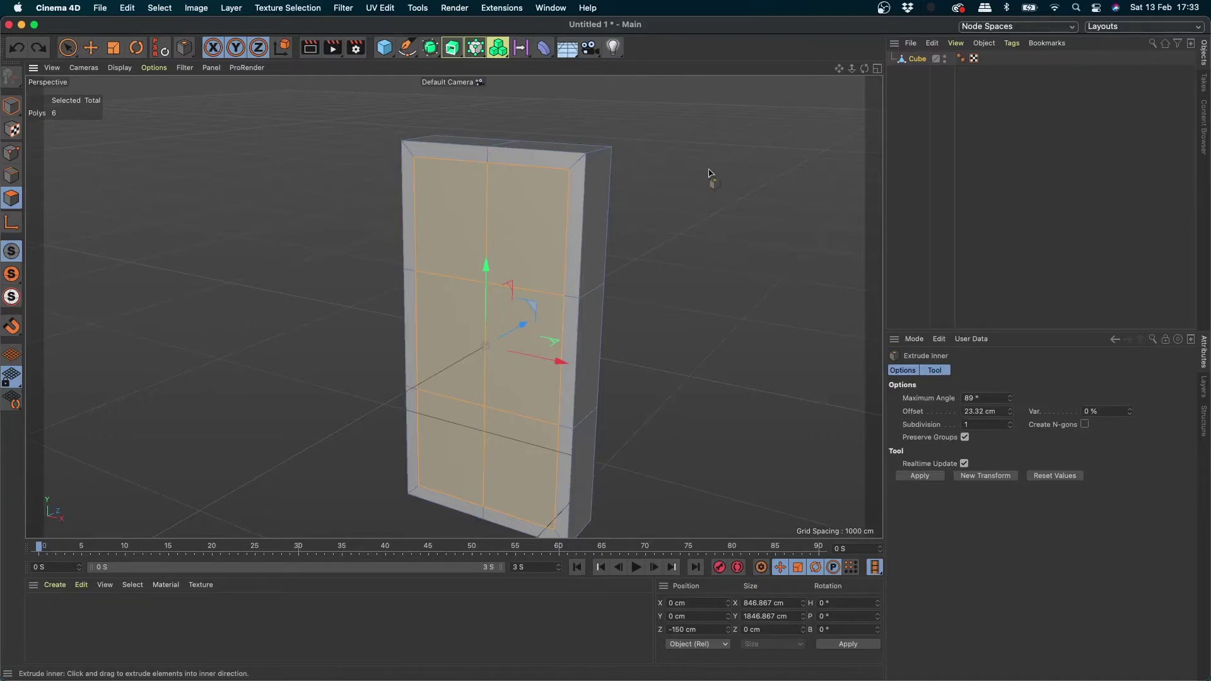
pyautogui.press('space')
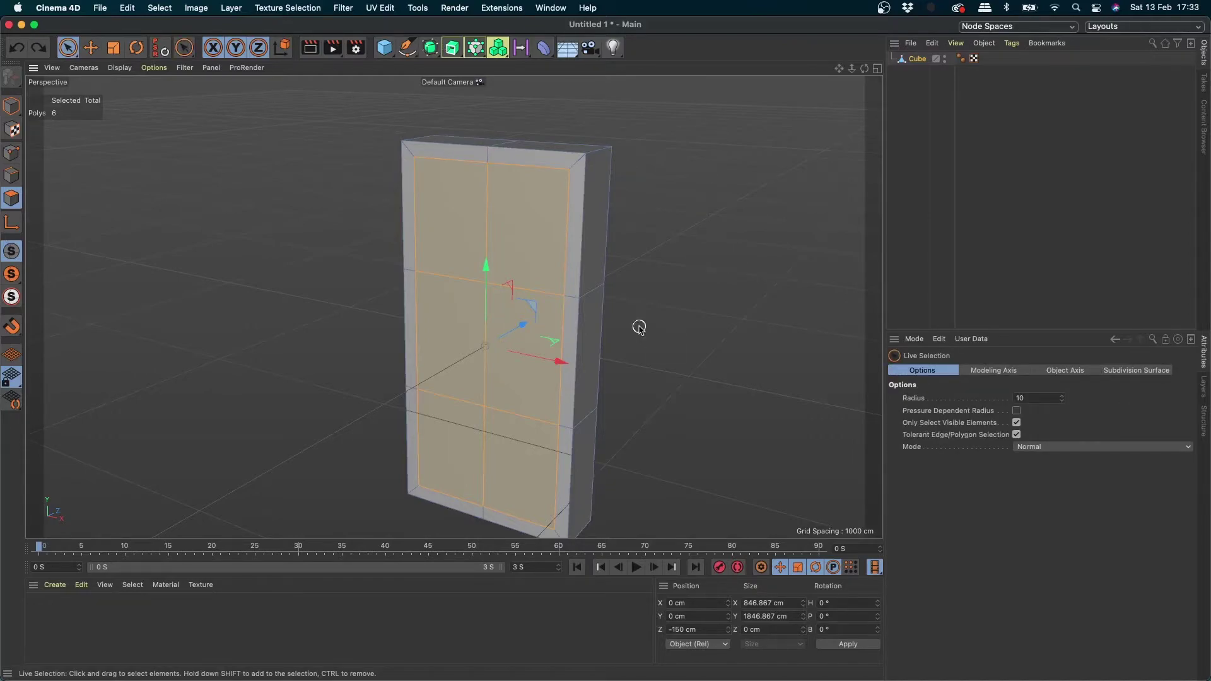
pyautogui.press('m')
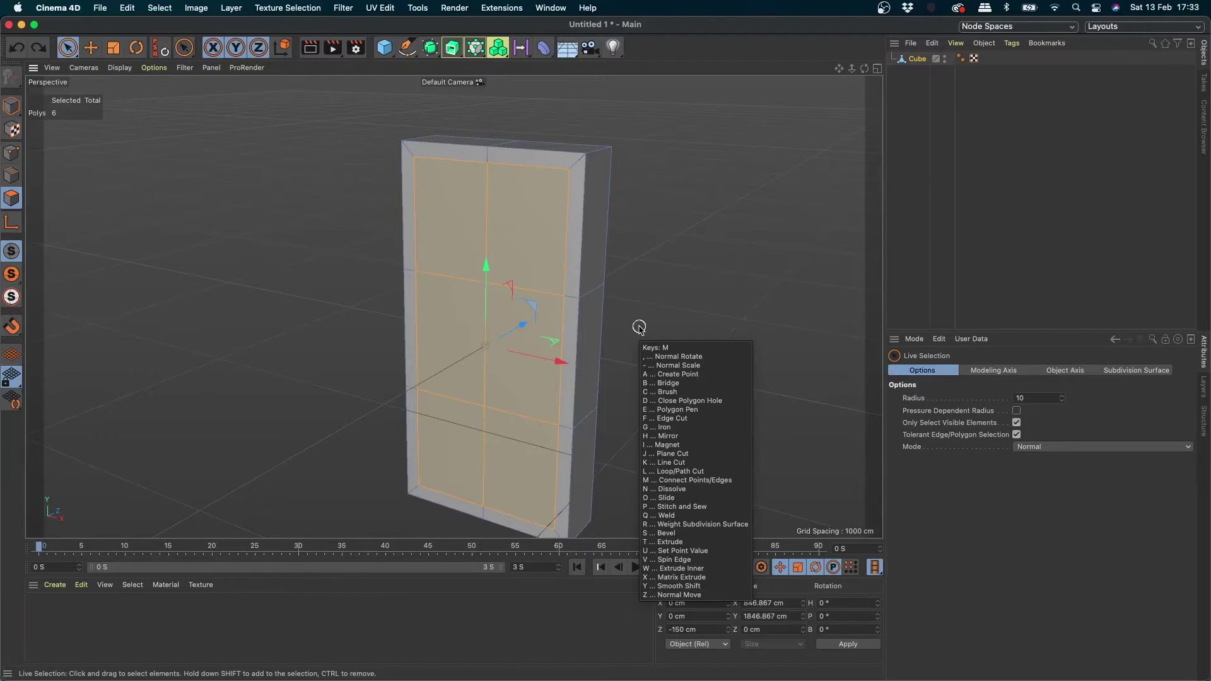
pyautogui.press('t')
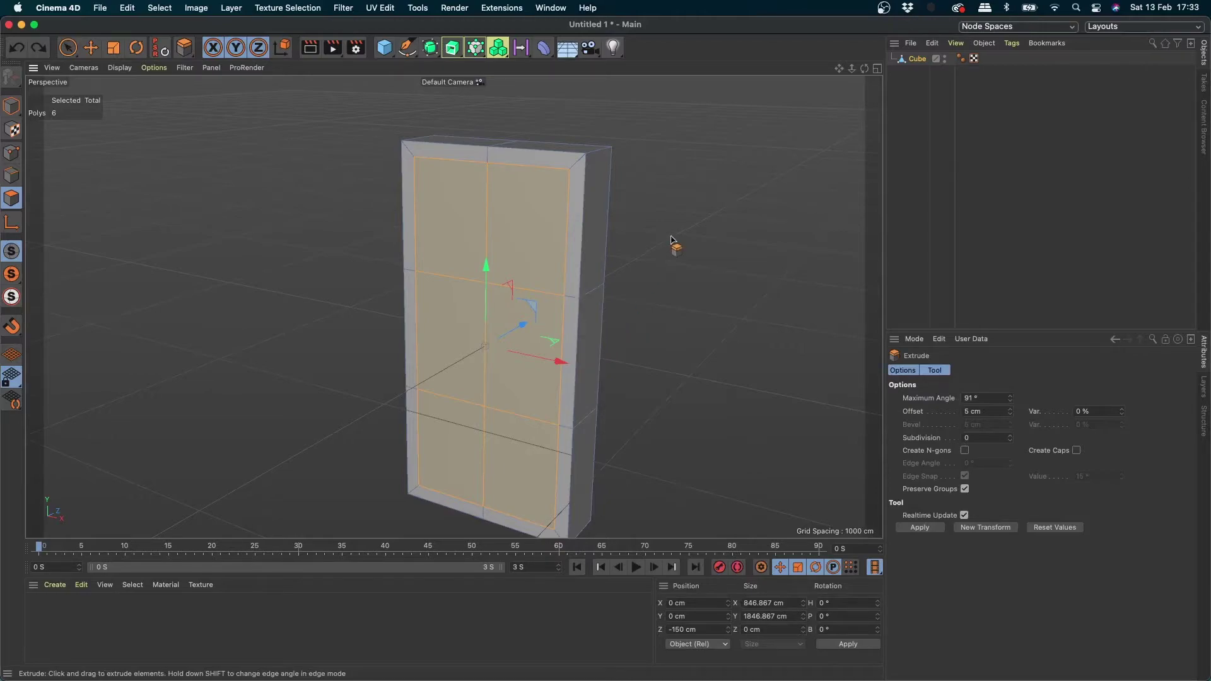
pyautogui.moveTo(603, 450)
pyautogui.mouseDown()
pyautogui.moveTo(619, 397)
pyautogui.moveTo(446, 446)
pyautogui.moveTo(401, 432)
pyautogui.moveTo(455, 433)
pyautogui.moveTo(360, 441)
pyautogui.moveTo(450, 414)
pyautogui.moveTo(379, 433)
pyautogui.moveTo(424, 416)
pyautogui.moveTo(454, 424)
pyautogui.mouseUp()
pyautogui.click(68, 47)
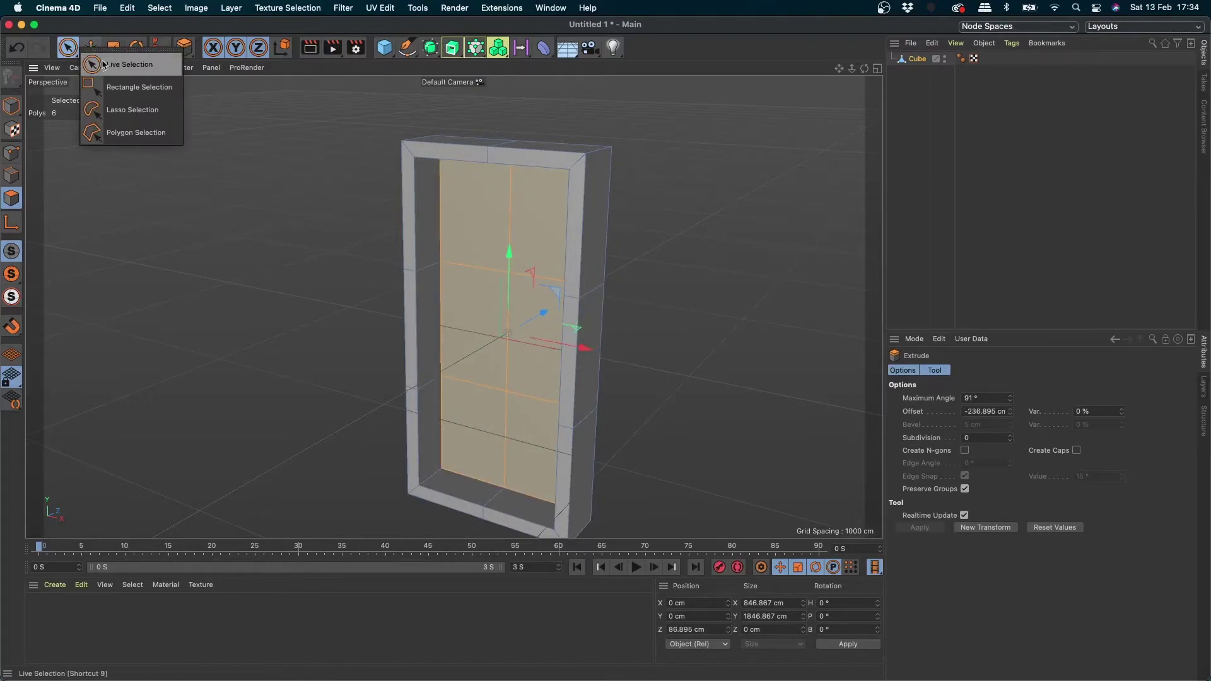
pyautogui.click(127, 60)
pyautogui.click(744, 246)
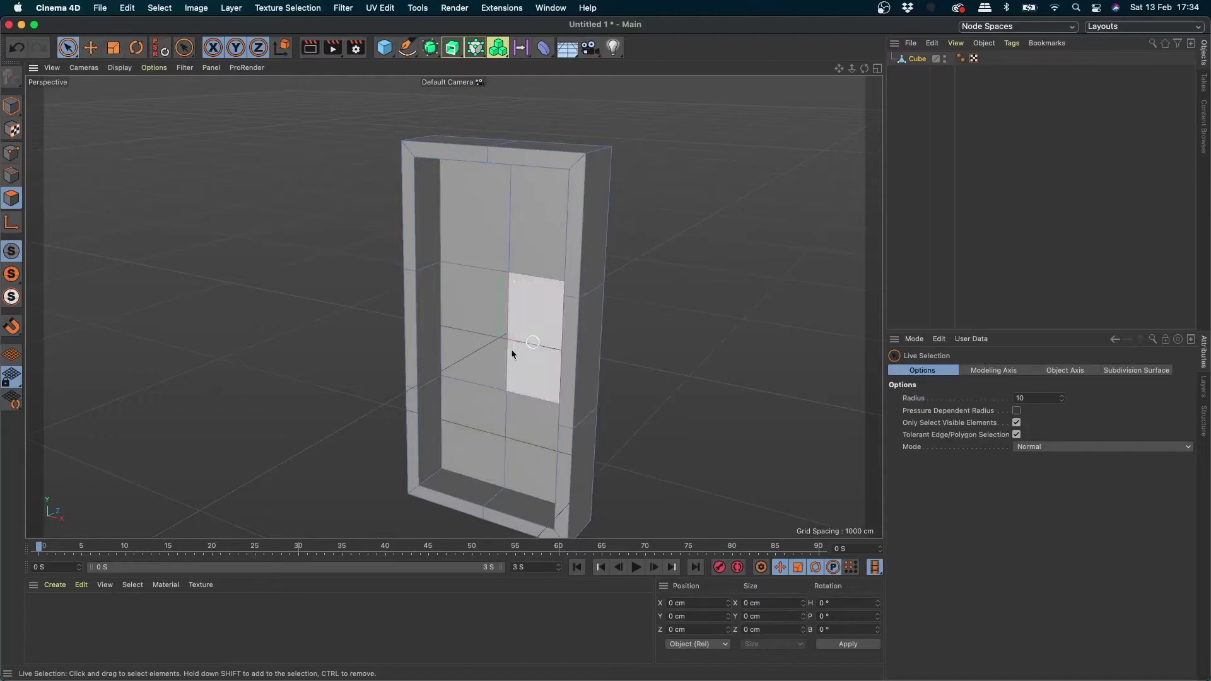
pyautogui.moveTo(574, 270)
pyautogui.keyDown('alt'); pyautogui.mouseDown()
pyautogui.moveTo(581, 249)
pyautogui.moveTo(465, 338)
pyautogui.moveTo(309, 311)
pyautogui.moveTo(417, 216)
pyautogui.moveTo(618, 237)
pyautogui.moveTo(657, 262)
pyautogui.moveTo(708, 254)
pyautogui.moveTo(594, 279)
pyautogui.mouseUp(); pyautogui.keyUp('alt')
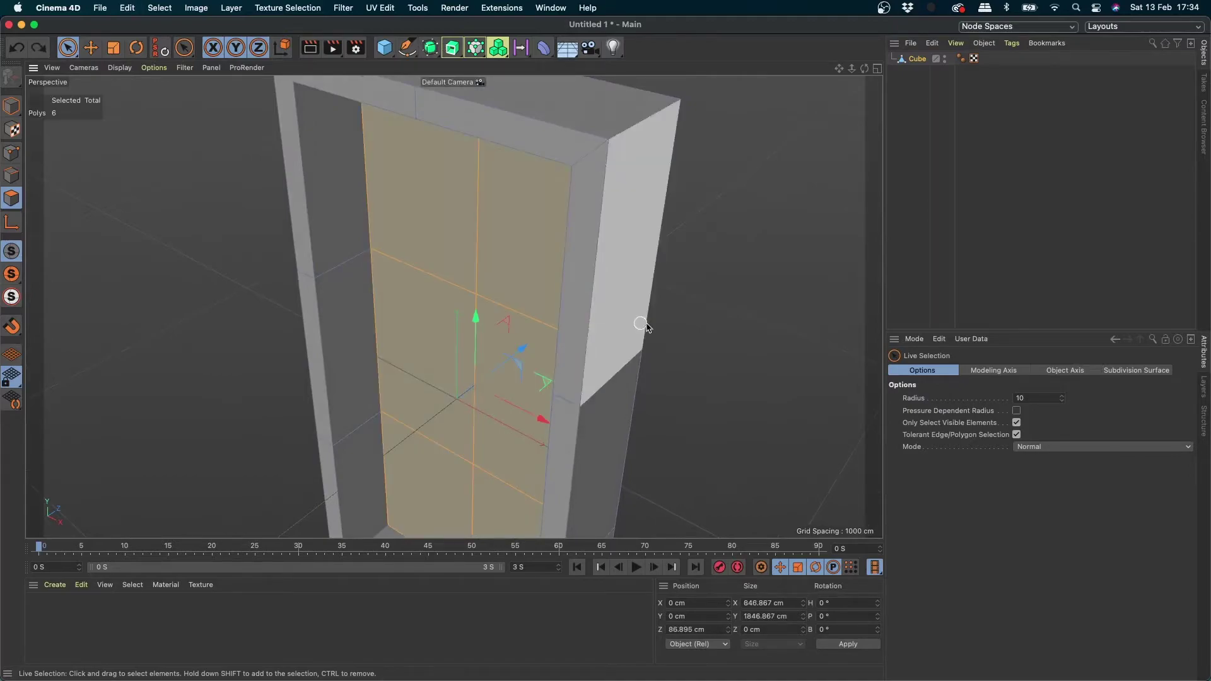
pyautogui.scroll(-5, 641, 321)
pyautogui.moveTo(593, 331)
pyautogui.mouseDown()
pyautogui.moveTo(660, 324)
pyautogui.moveTo(514, 386)
pyautogui.mouseUp()
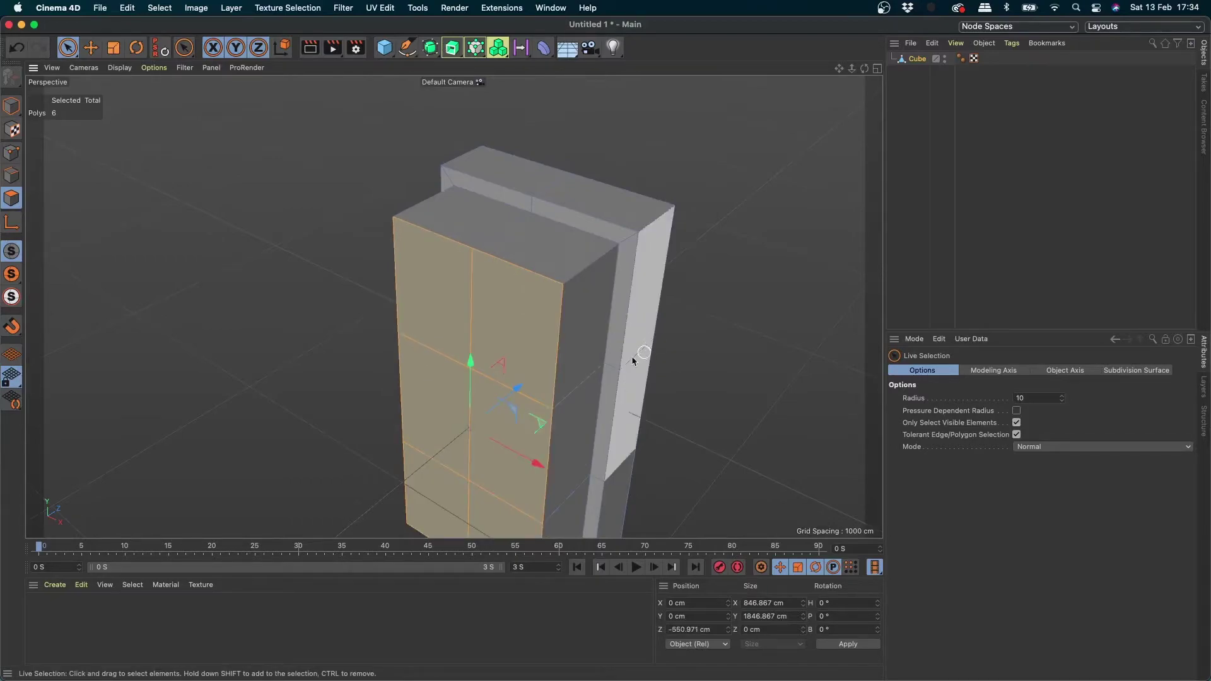
pyautogui.press('super+z')
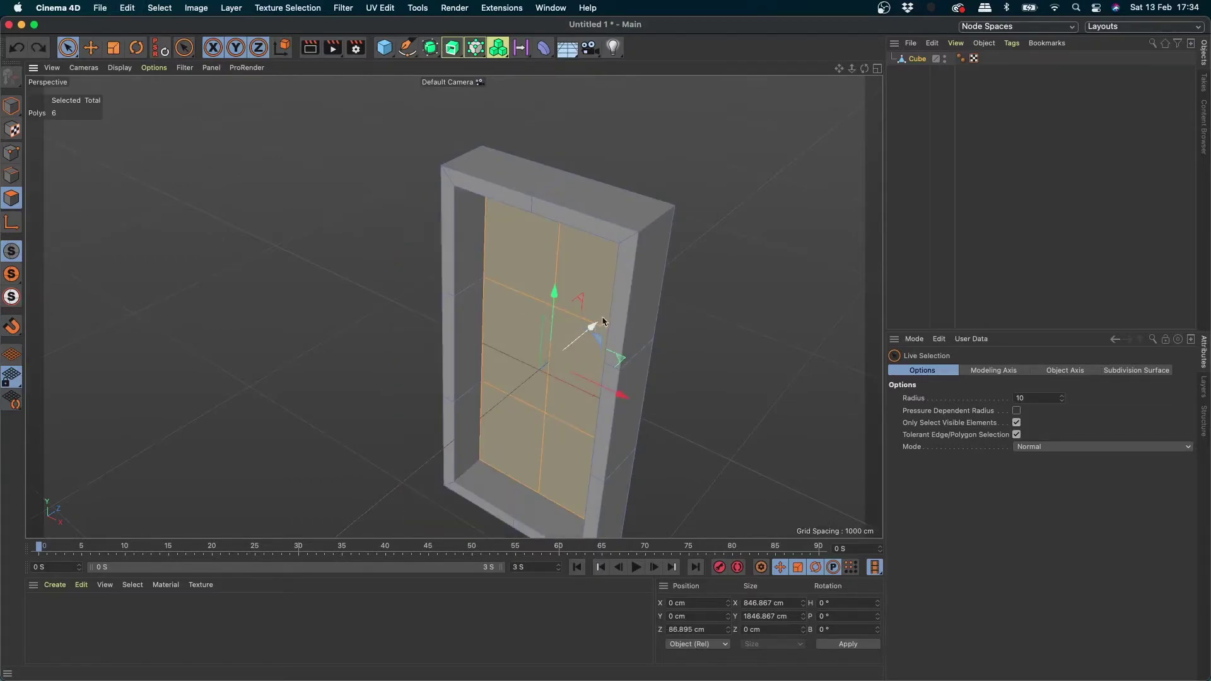
pyautogui.moveTo(593, 333); pyautogui.dragTo(685, 290)
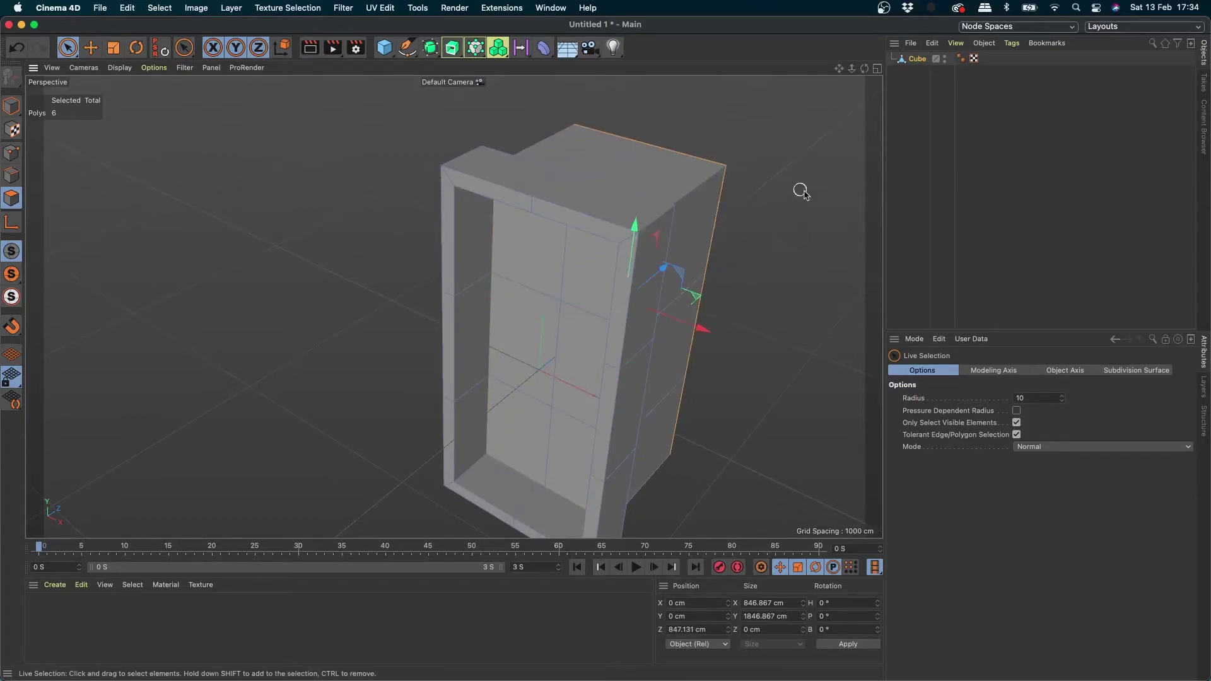
pyautogui.click(769, 189)
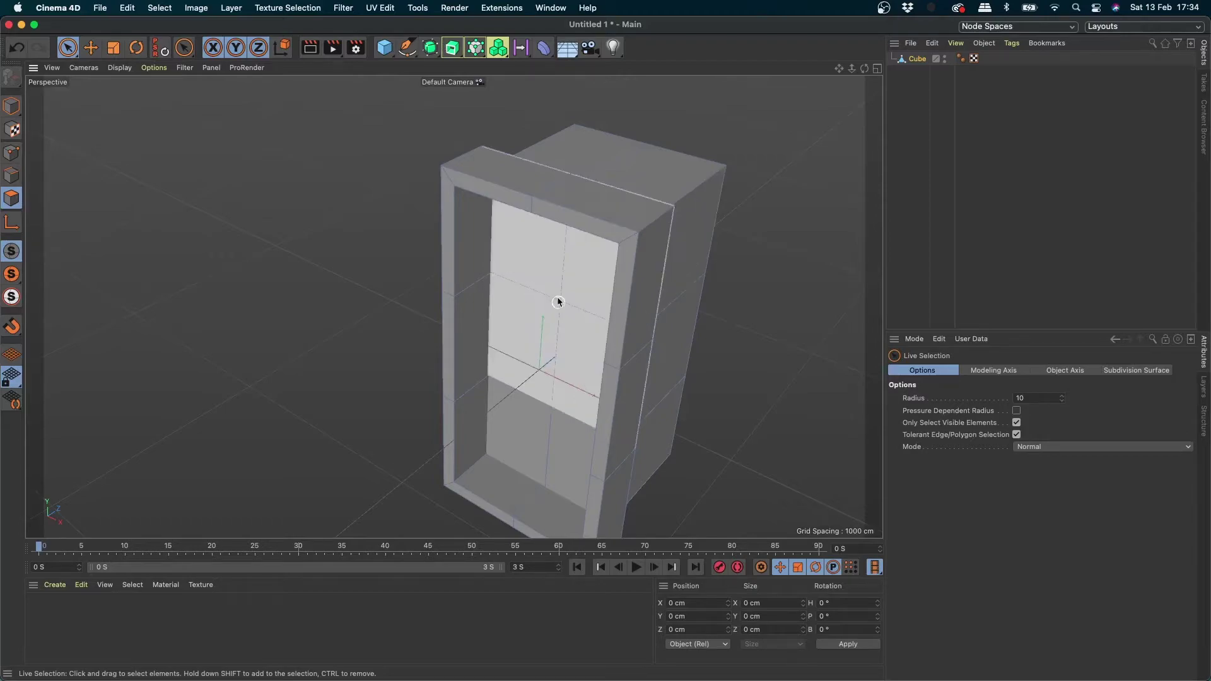
pyautogui.moveTo(542, 308); pyautogui.dragTo(490, 332)
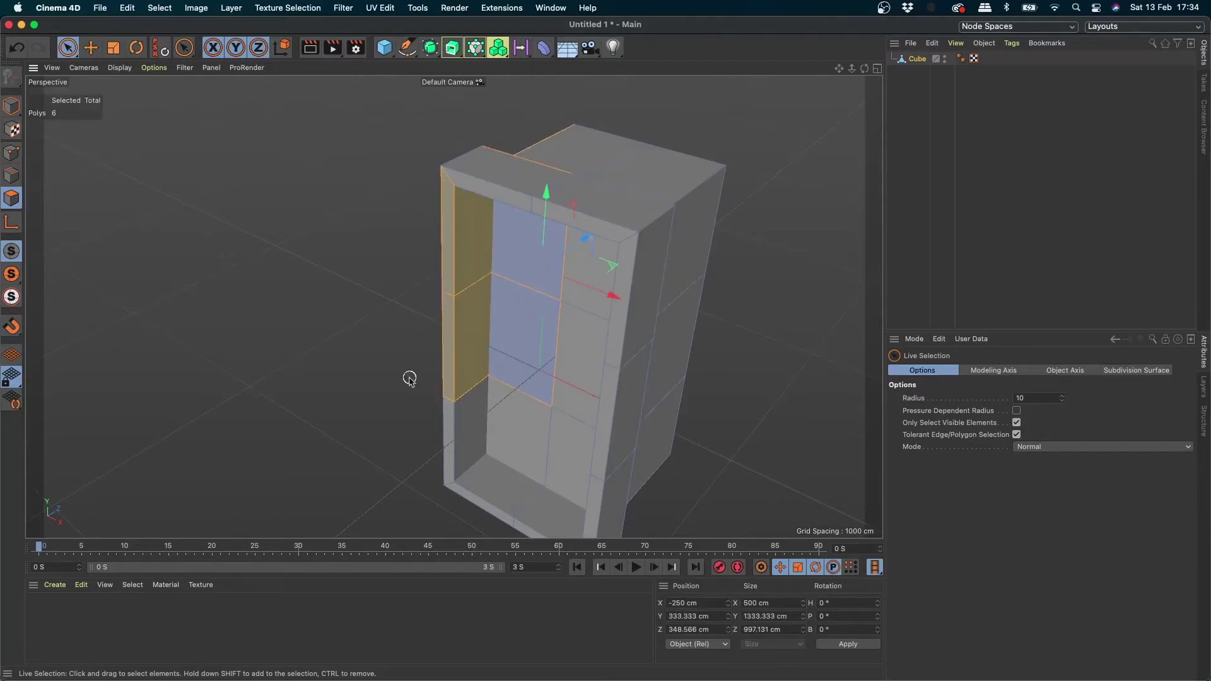
pyautogui.moveTo(448, 277); pyautogui.dragTo(464, 153)
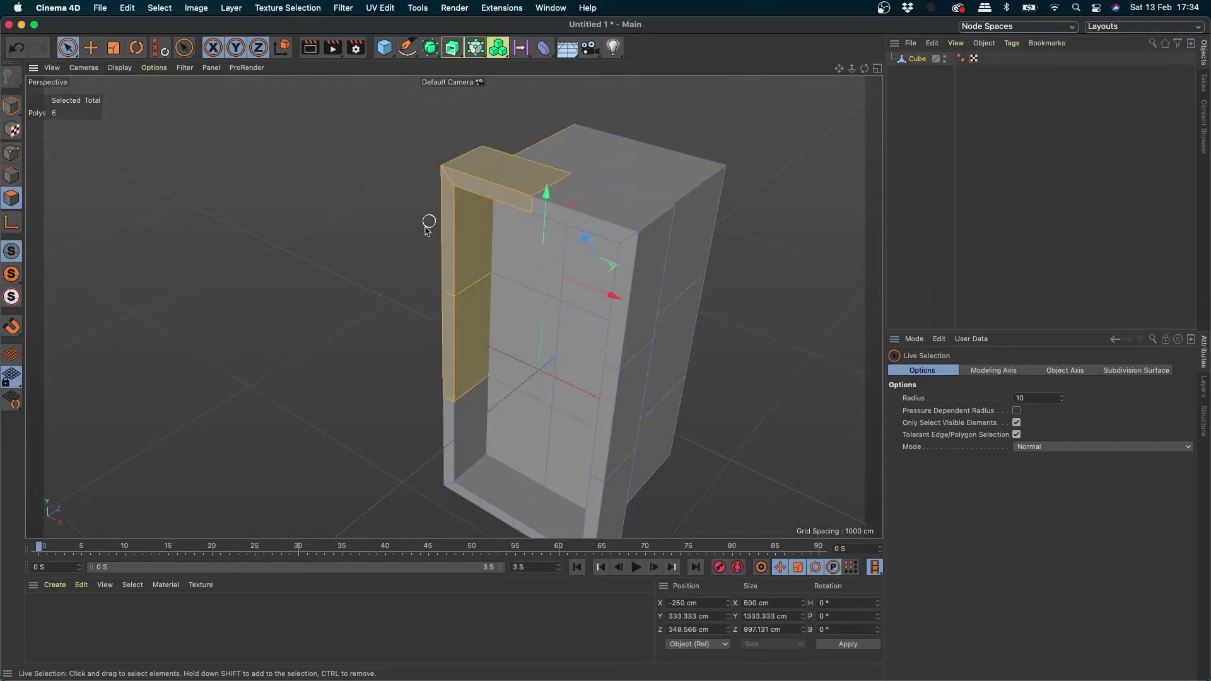
pyautogui.moveTo(411, 482); pyautogui.dragTo(467, 171)
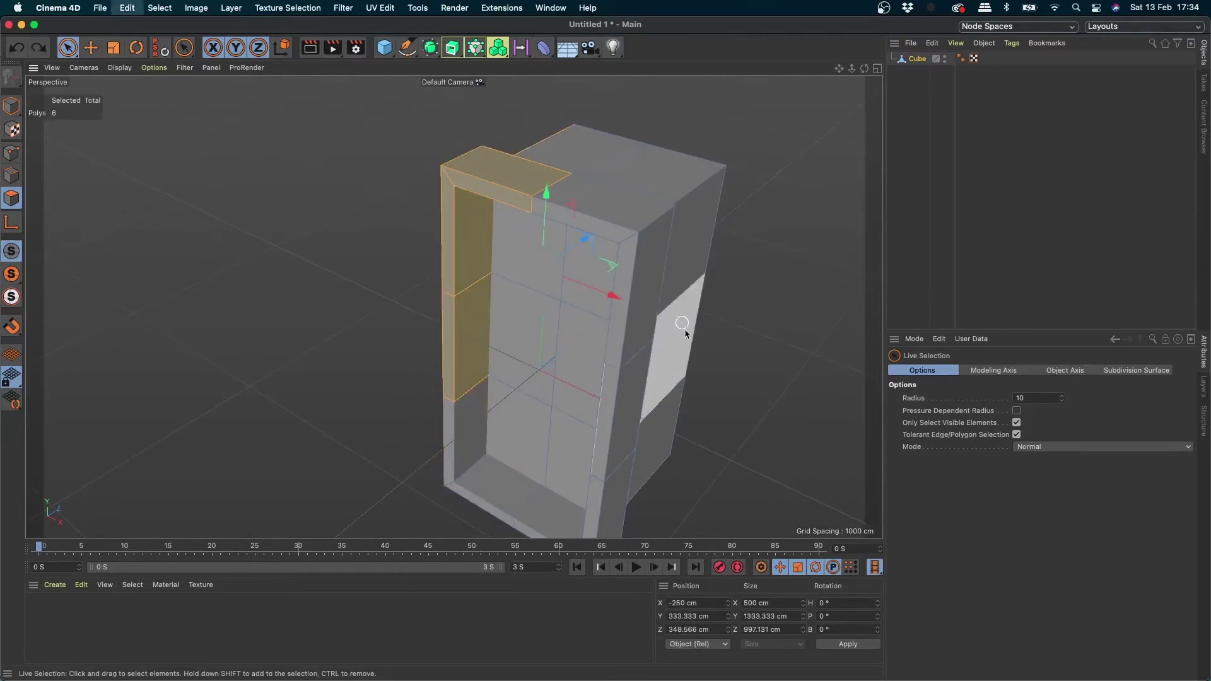
pyautogui.hotkey('ctrl', 'z')
pyautogui.hotkey('ctrl', 'z')
pyautogui.hotkey('ctrl', 'z')
pyautogui.hotkey('ctrl', 'z')
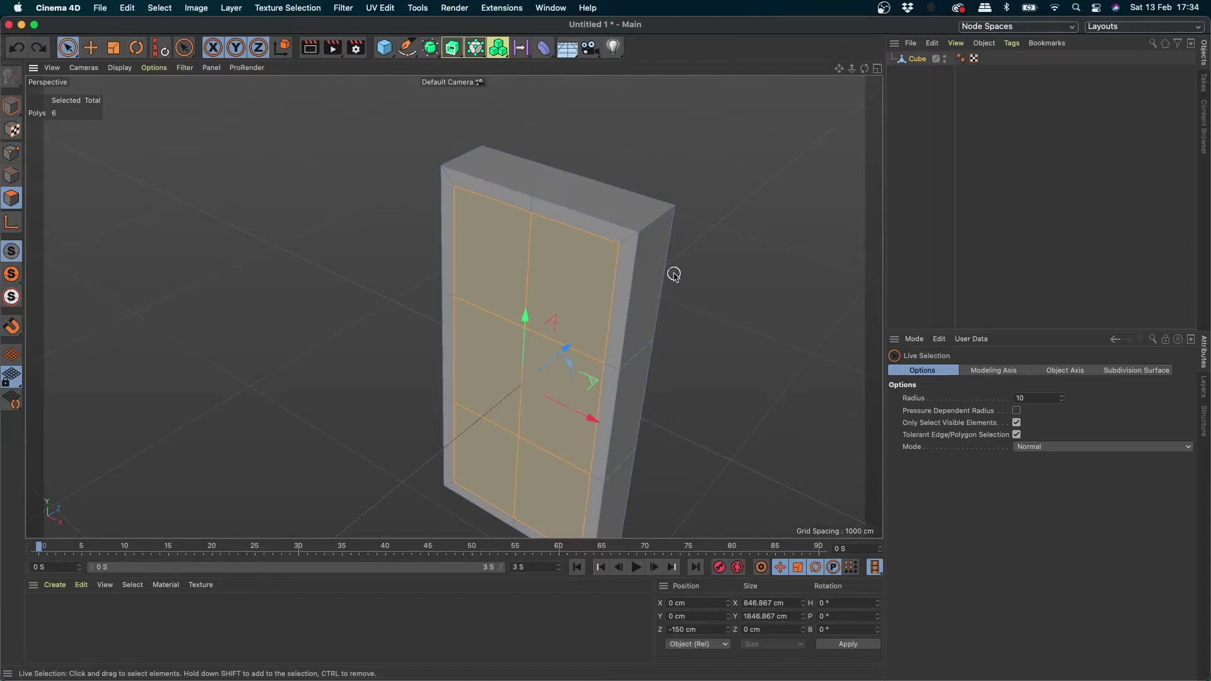
# - Undo and redo through the cube's modelling history back to an earlier front-top face selection
pyautogui.hotkey('ctrl', 'z')
pyautogui.hotkey('ctrl', 'z')
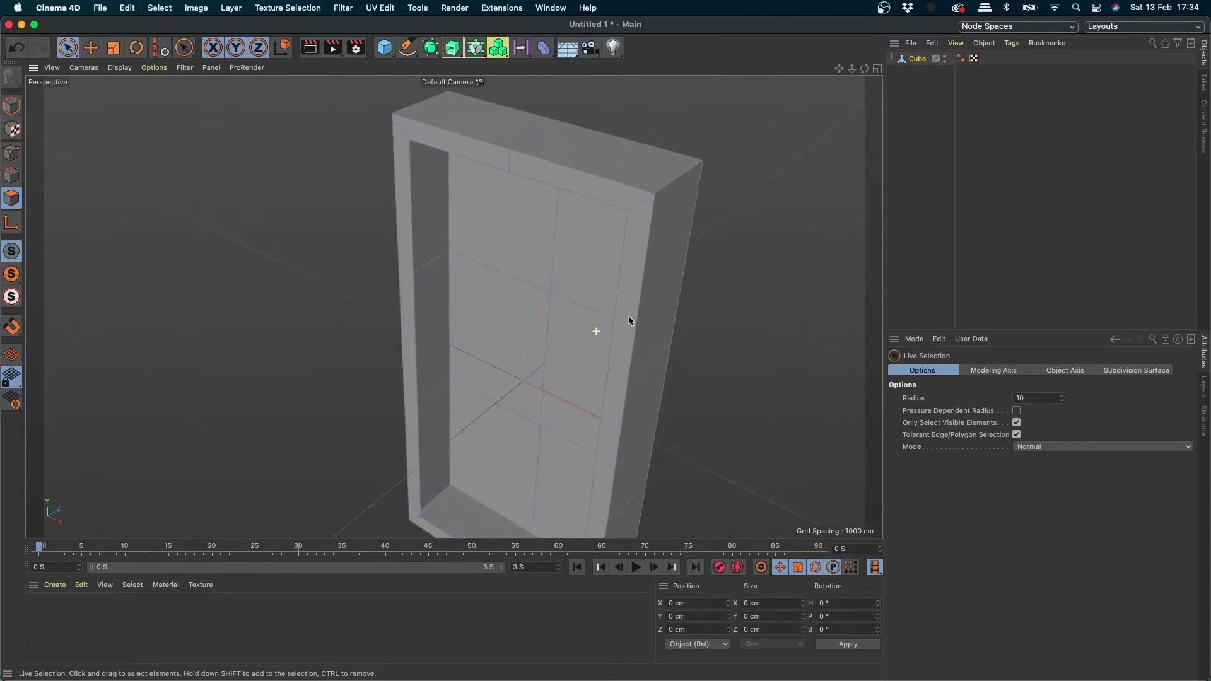
pyautogui.hotkey('ctrl', 'shift', 'z')
pyautogui.hotkey('ctrl', 'shift', 'z')
pyautogui.hotkey('ctrl', 'shift', 'z')
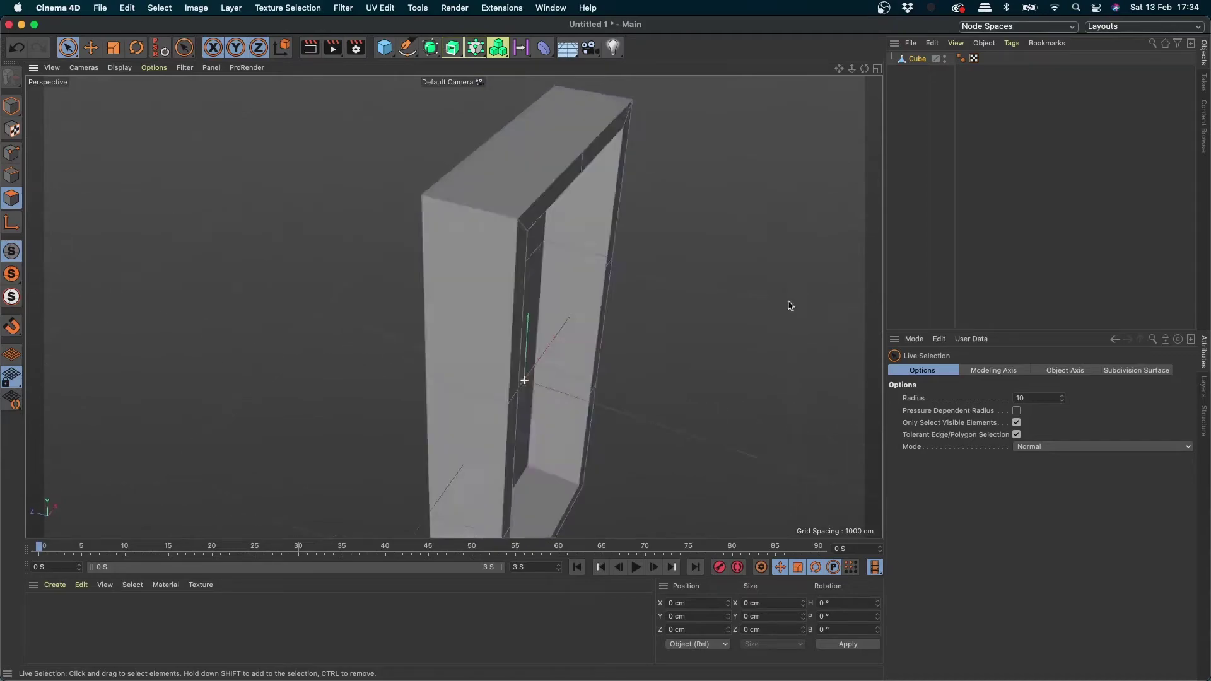
pyautogui.hotkey('ctrl', 'shift', 'z')
pyautogui.hotkey('ctrl', 'shift', 'z')
pyautogui.hotkey('ctrl', 'shift', 'z')
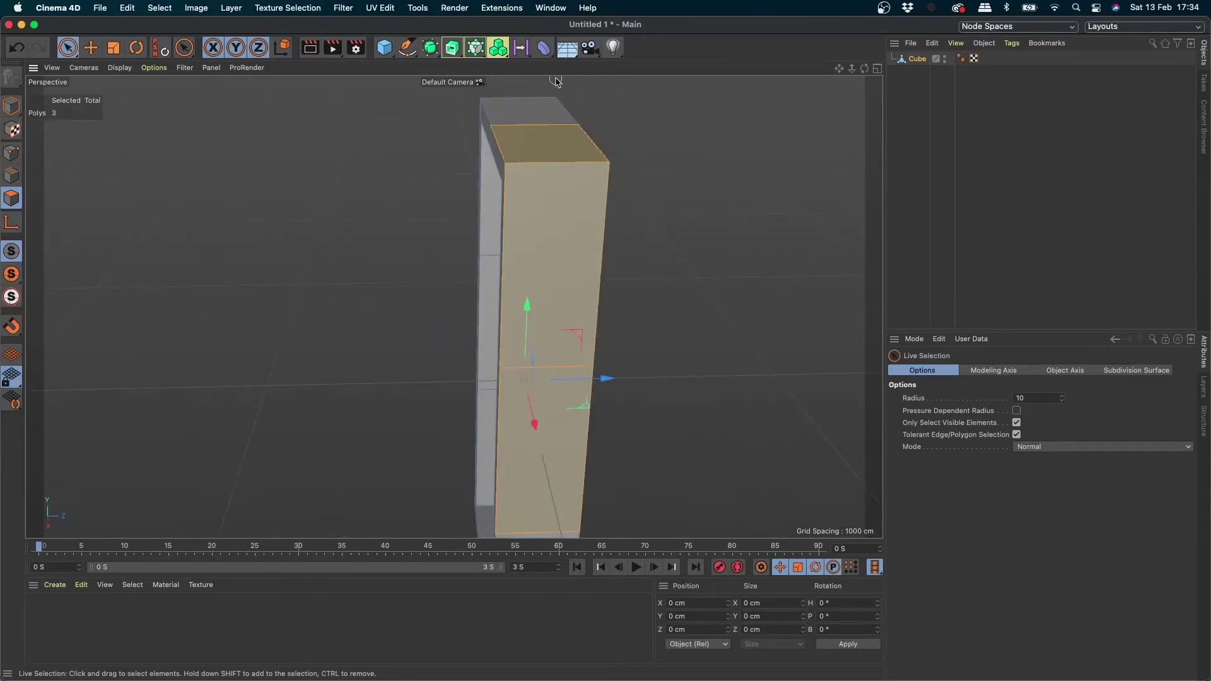
pyautogui.hotkey('ctrl', 'shift', 'z')
pyautogui.hotkey('ctrl', 'shift', 'z')
pyautogui.hotkey('ctrl', 'shift', 'z')
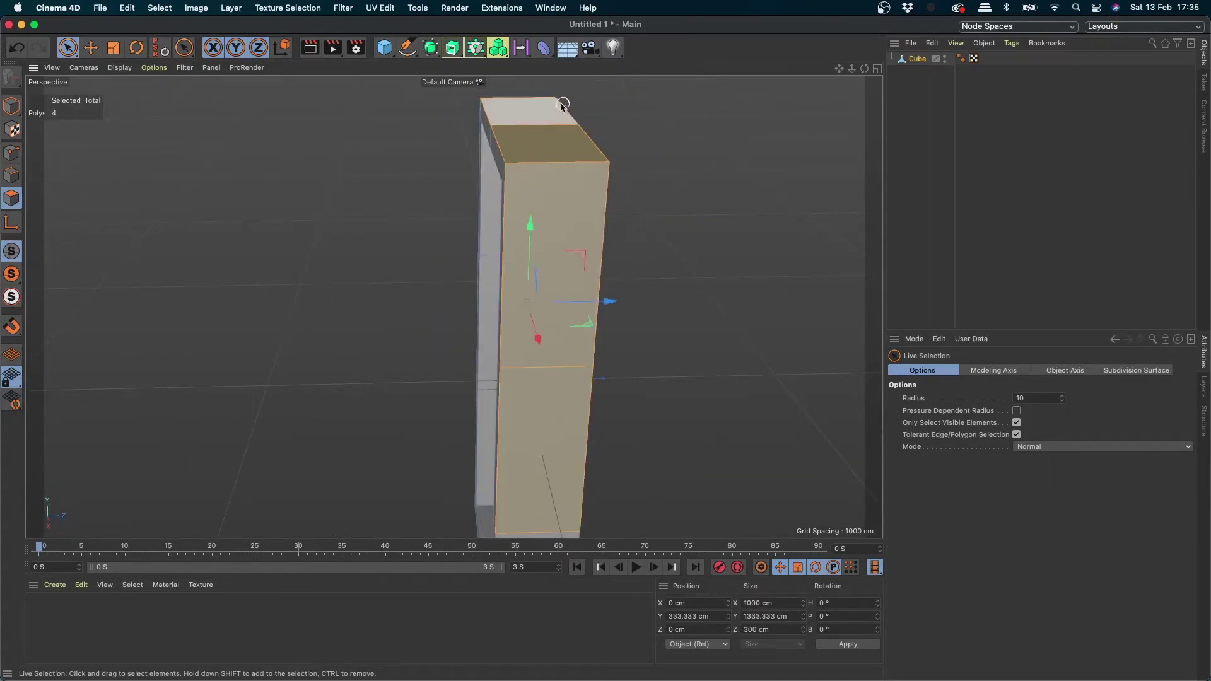
pyautogui.hotkey('ctrl', 'shift', 'z')
pyautogui.hotkey('ctrl', 'shift', 'z')
pyautogui.hotkey('ctrl', 'shift', 'z')
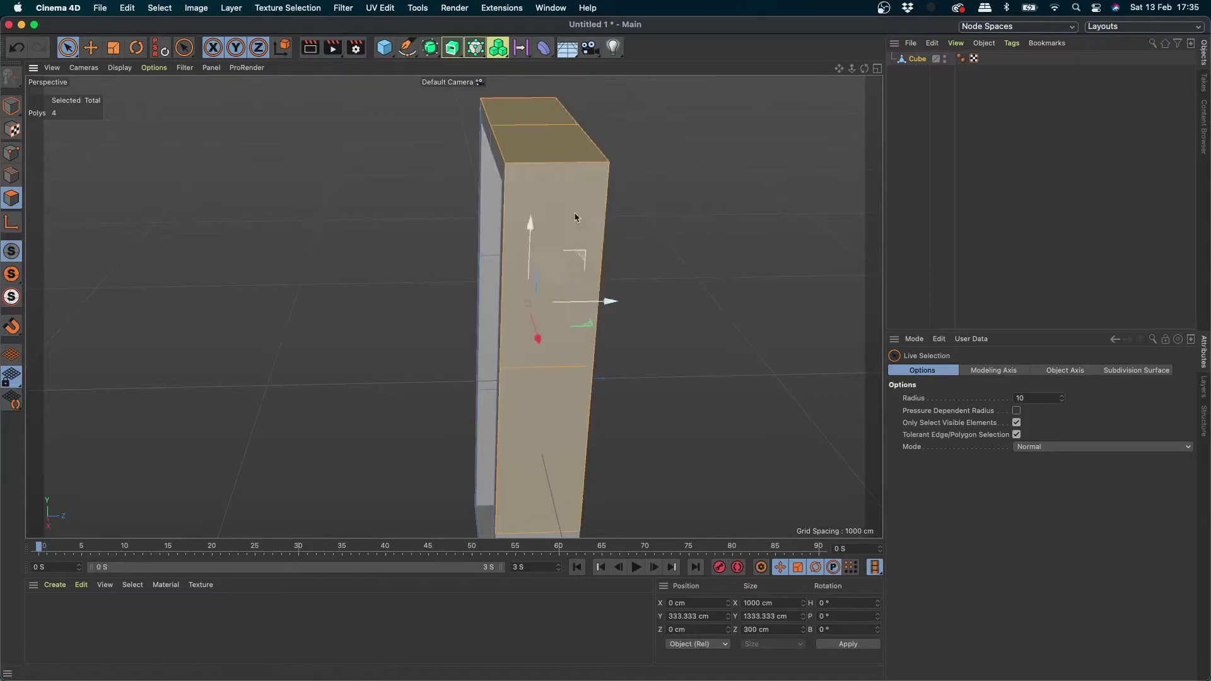
pyautogui.hotkey('ctrl', 'shift', 'z')
# - Orbit the tall cube and select its top faces plus three upper front polygons
pyautogui.moveTo(557, 225)
pyautogui.keyDown('alt'); pyautogui.mouseDown()
pyautogui.moveTo(608, 262)
pyautogui.moveTo(637, 249)
pyautogui.moveTo(554, 346)
pyautogui.mouseUp(); pyautogui.keyUp('alt')
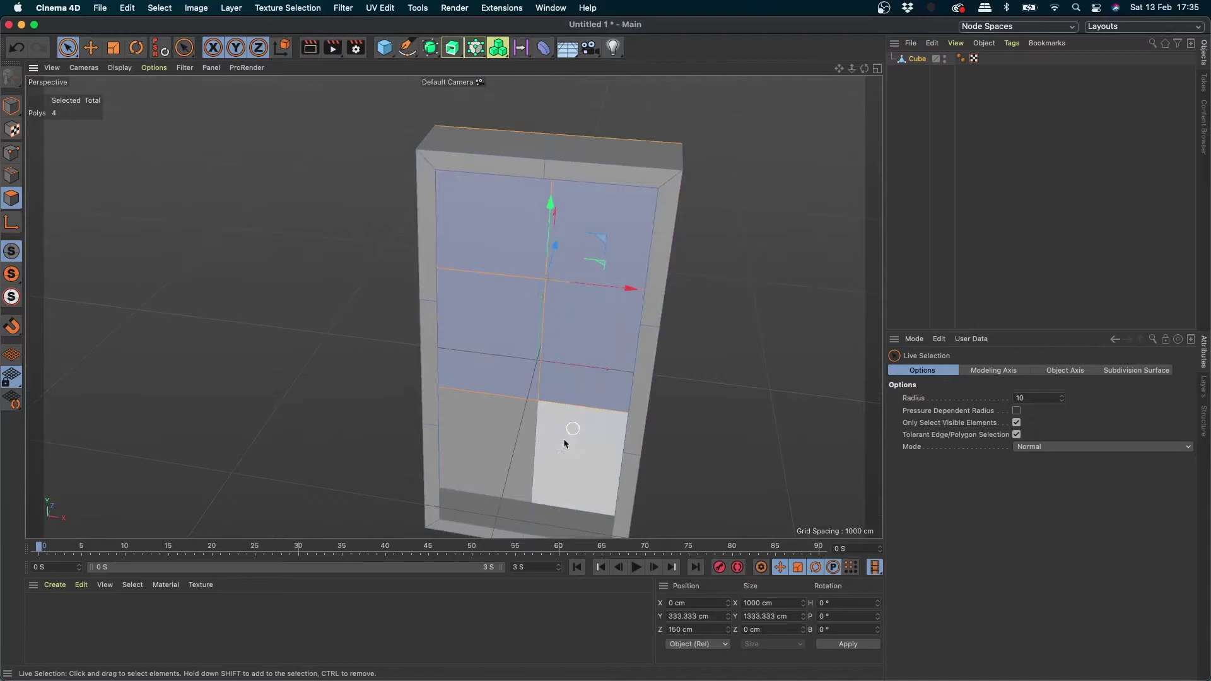
pyautogui.keyDown('shift'); pyautogui.moveTo(565, 433); pyautogui.dragTo(517, 436); pyautogui.keyUp('shift')
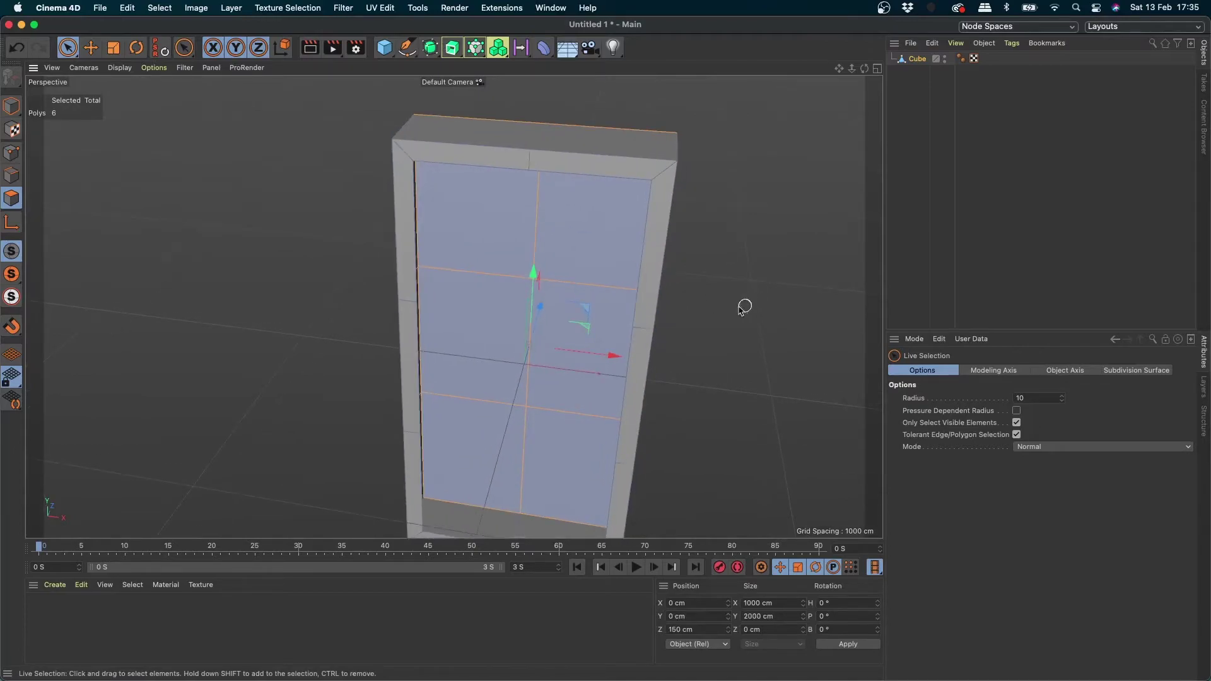
pyautogui.moveTo(744, 303)
pyautogui.keyDown('alt'); pyautogui.mouseDown()
pyautogui.moveTo(665, 259)
pyautogui.moveTo(765, 292)
pyautogui.moveTo(378, 343)
pyautogui.moveTo(435, 328)
pyautogui.moveTo(448, 371)
pyautogui.mouseUp(); pyautogui.keyUp('alt')
pyautogui.click(582, 176)
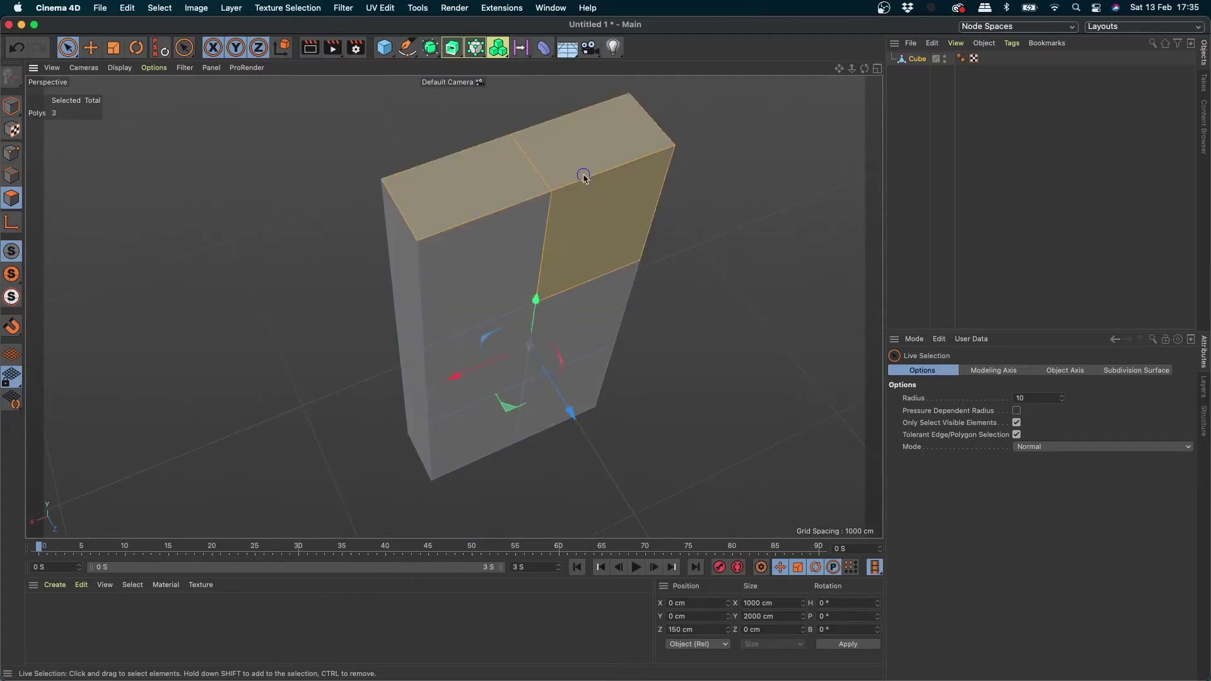
pyautogui.click(479, 272)
pyautogui.keyDown('shift'); pyautogui.moveTo(505, 189); pyautogui.dragTo(523, 248); pyautogui.keyUp('shift')
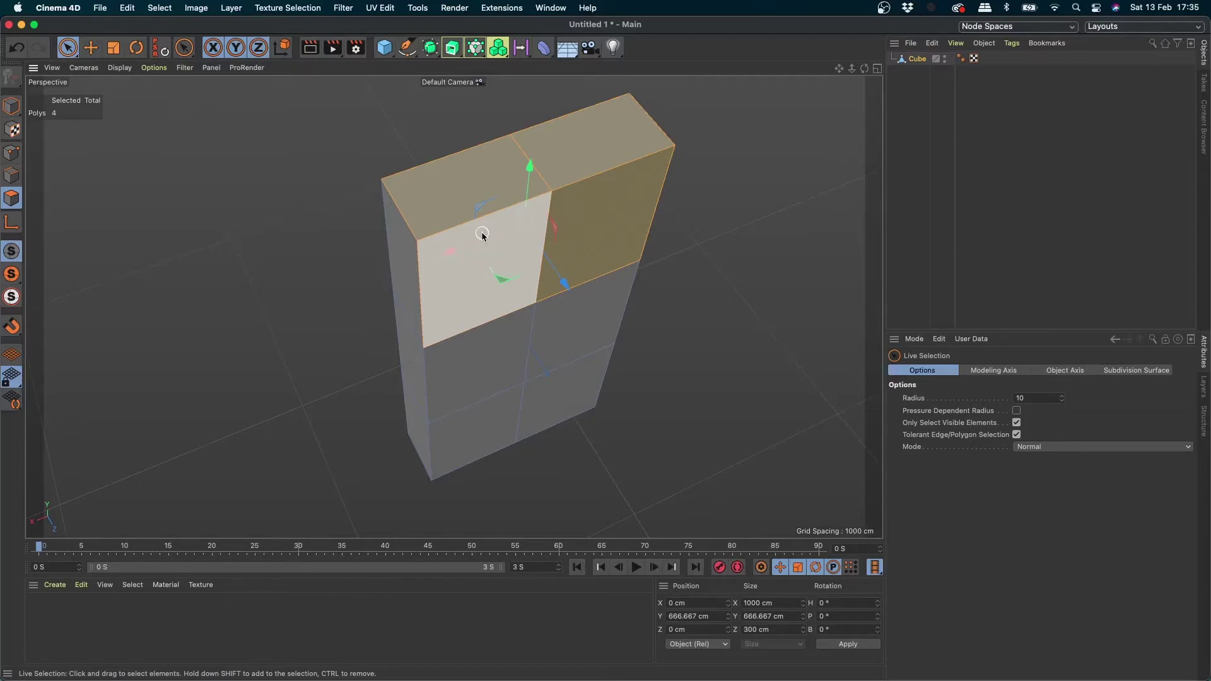
pyautogui.click(760, 263)
pyautogui.moveTo(557, 292)
pyautogui.mouseDown()
pyautogui.moveTo(492, 292)
pyautogui.moveTo(471, 335)
pyautogui.mouseUp()
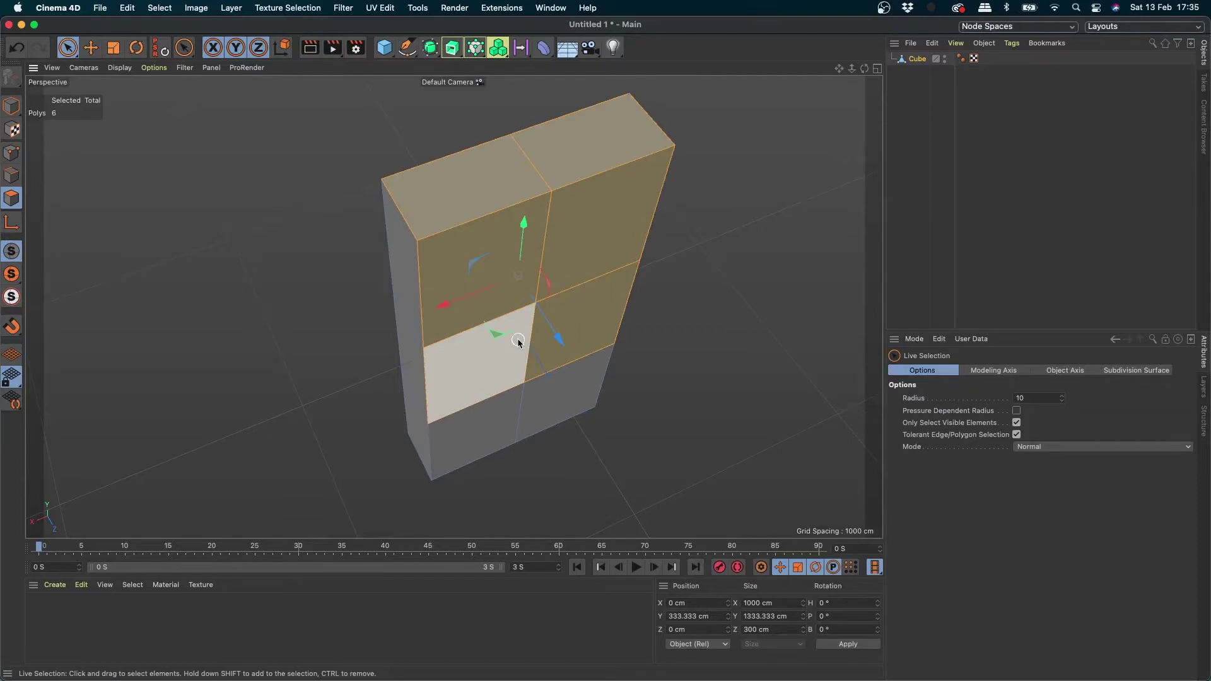
pyautogui.scroll(5, 442, 248)
# - Add a sphere beside the cube and convert it to an editable polygon object with C
pyautogui.scroll(5, 568, 233)
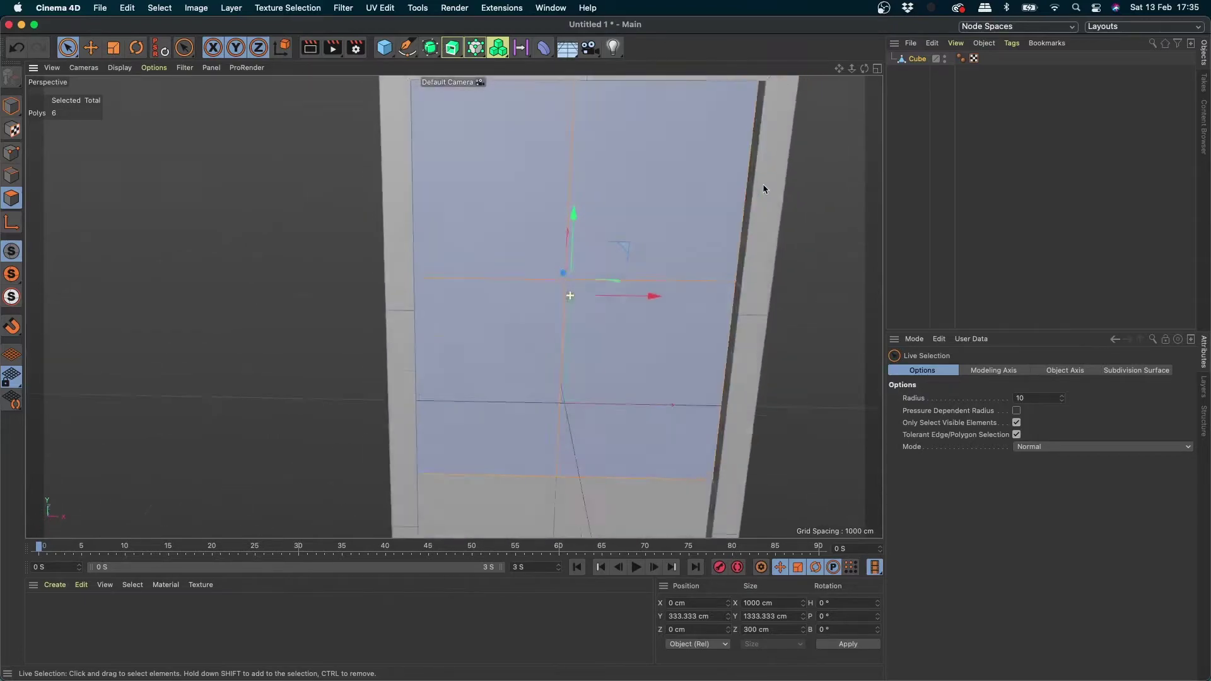
pyautogui.scroll(-5, 762, 186)
pyautogui.keyDown('alt'); pyautogui.moveTo(670, 227); pyautogui.dragTo(514, 107); pyautogui.keyUp('alt')
pyautogui.click(384, 47)
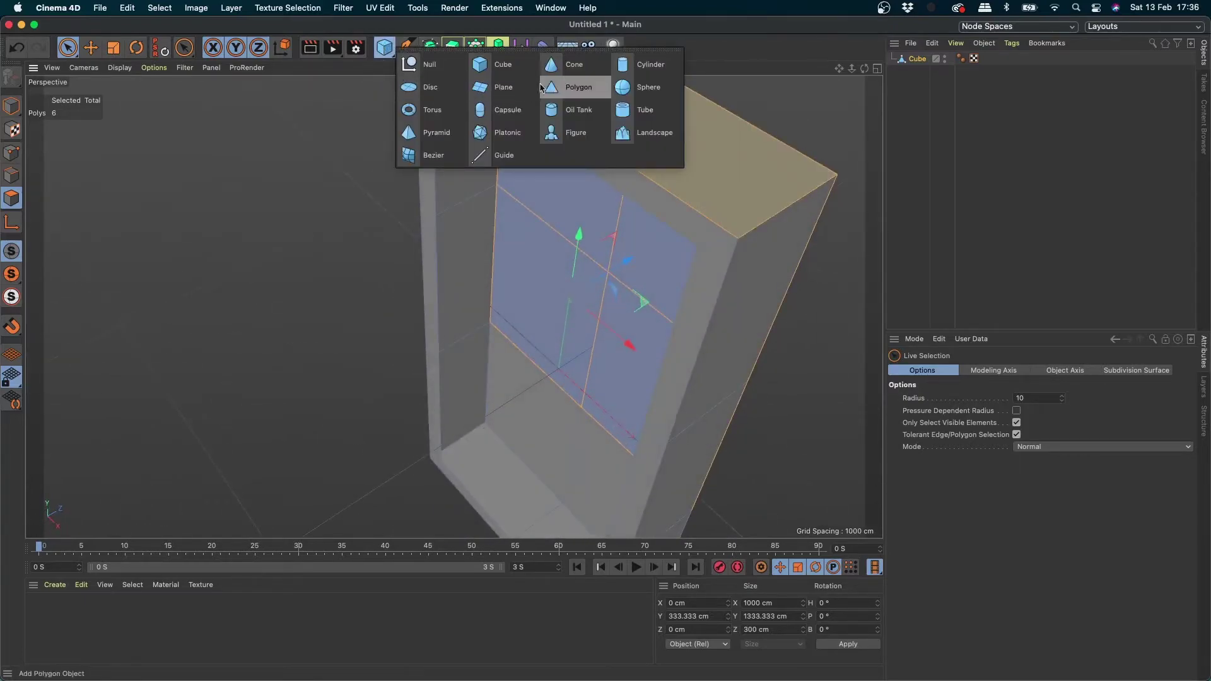
pyautogui.click(623, 87)
pyautogui.moveTo(615, 416); pyautogui.dragTo(328, 297)
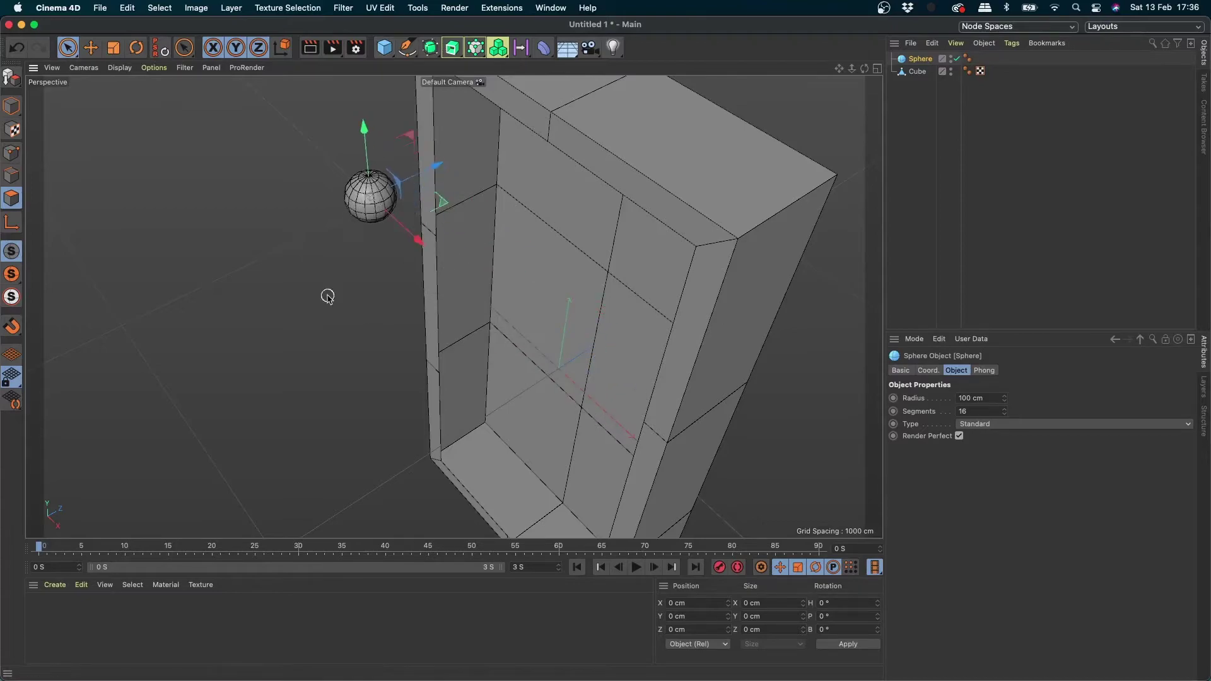
pyautogui.press('c')
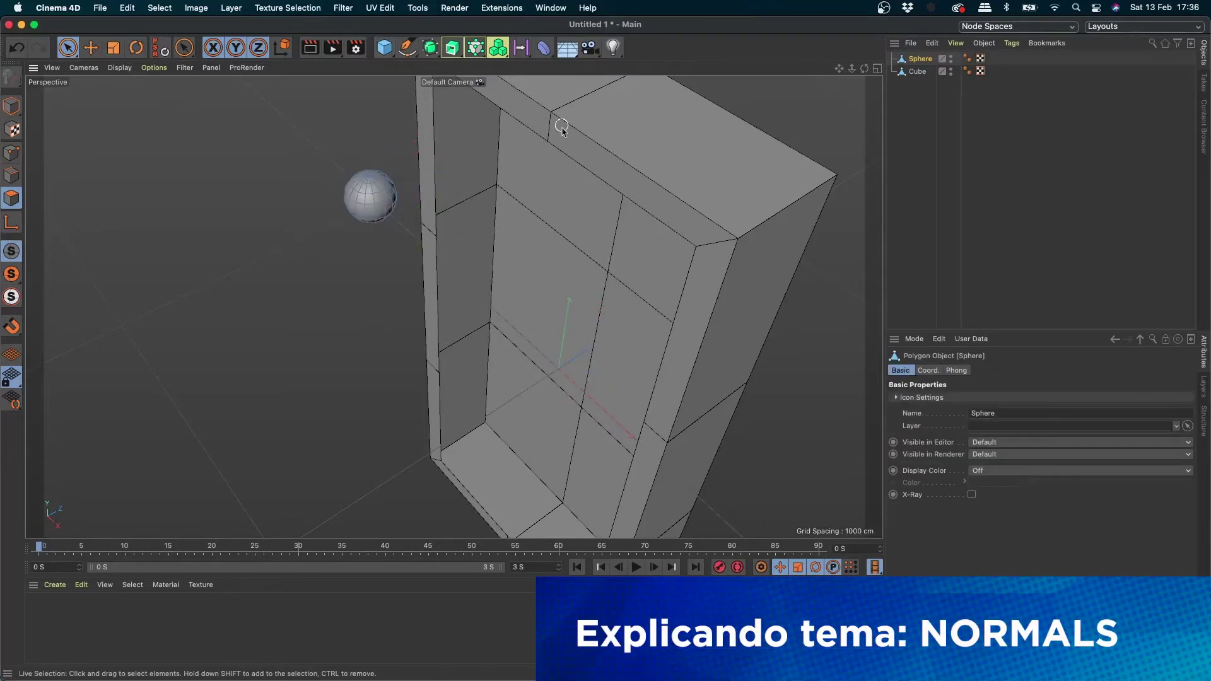
# - Zoom in on the sphere, centre it, and select a patch of its polygons
pyautogui.click(379, 203)
pyautogui.hotkey('ctrl', 'z')
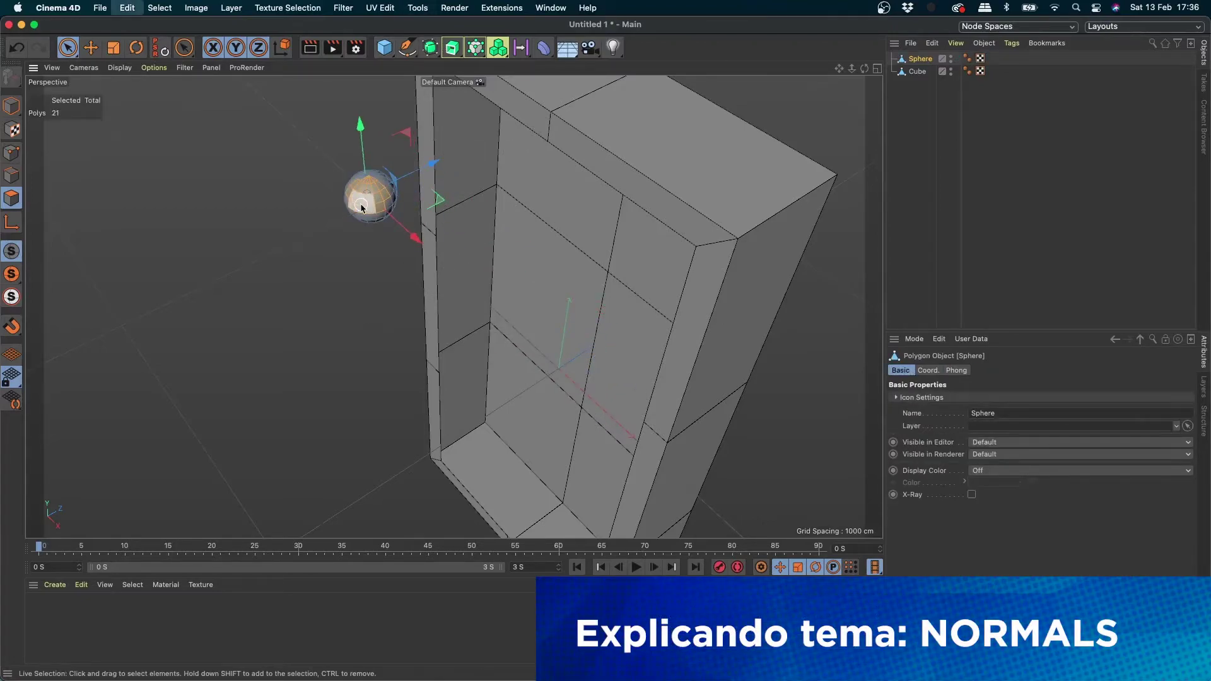
pyautogui.scroll(5, 445, 179)
pyautogui.scroll(3, 445, 179)
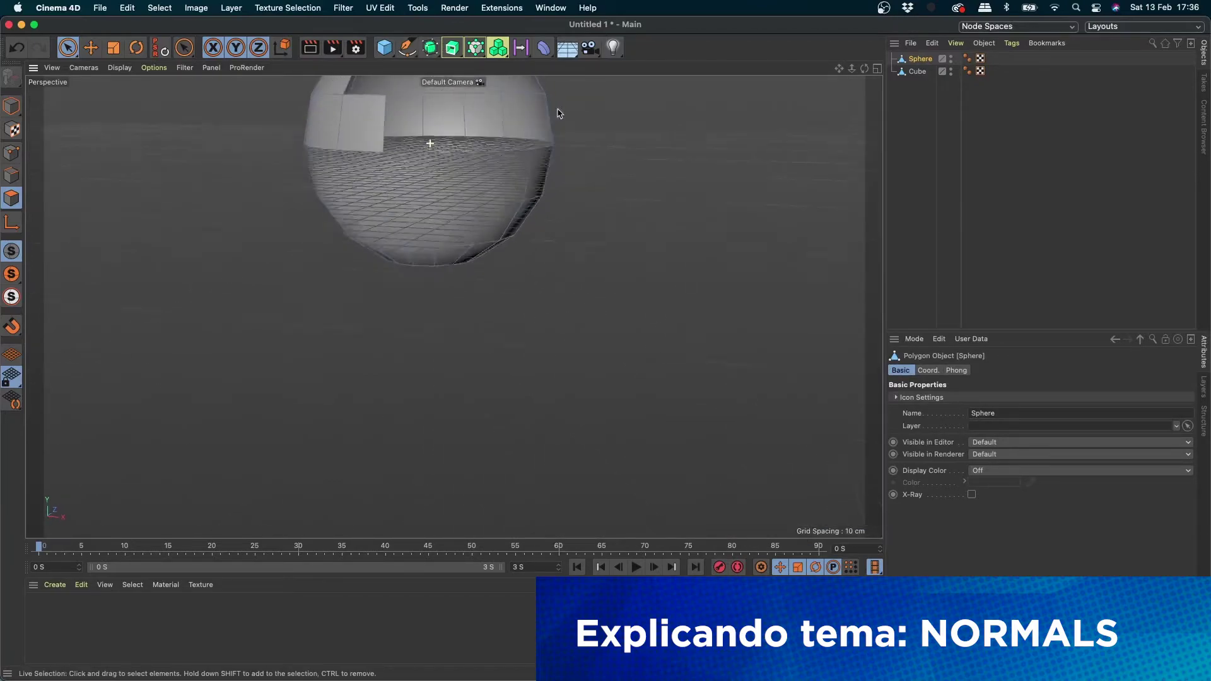
pyautogui.keyDown('alt'); pyautogui.moveTo(522, 151); pyautogui.dragTo(518, 289, button='middle'); pyautogui.keyUp('alt')
pyautogui.moveTo(391, 253)
pyautogui.mouseDown()
pyautogui.moveTo(479, 311)
pyautogui.moveTo(716, 244)
pyautogui.moveTo(600, 273)
pyautogui.moveTo(677, 267)
pyautogui.mouseUp()
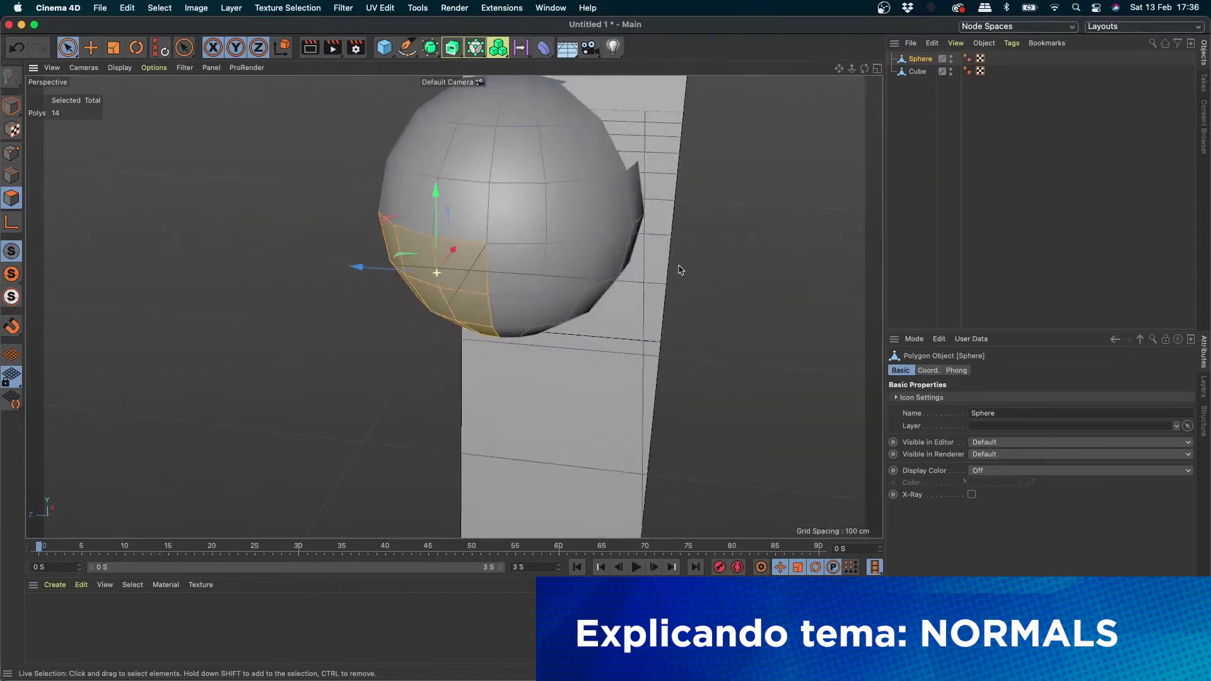
# - Orbit and zoom around the editable sphere, then paint-select four polygons on its upper side
pyautogui.moveTo(422, 285); pyautogui.dragTo(379, 255)
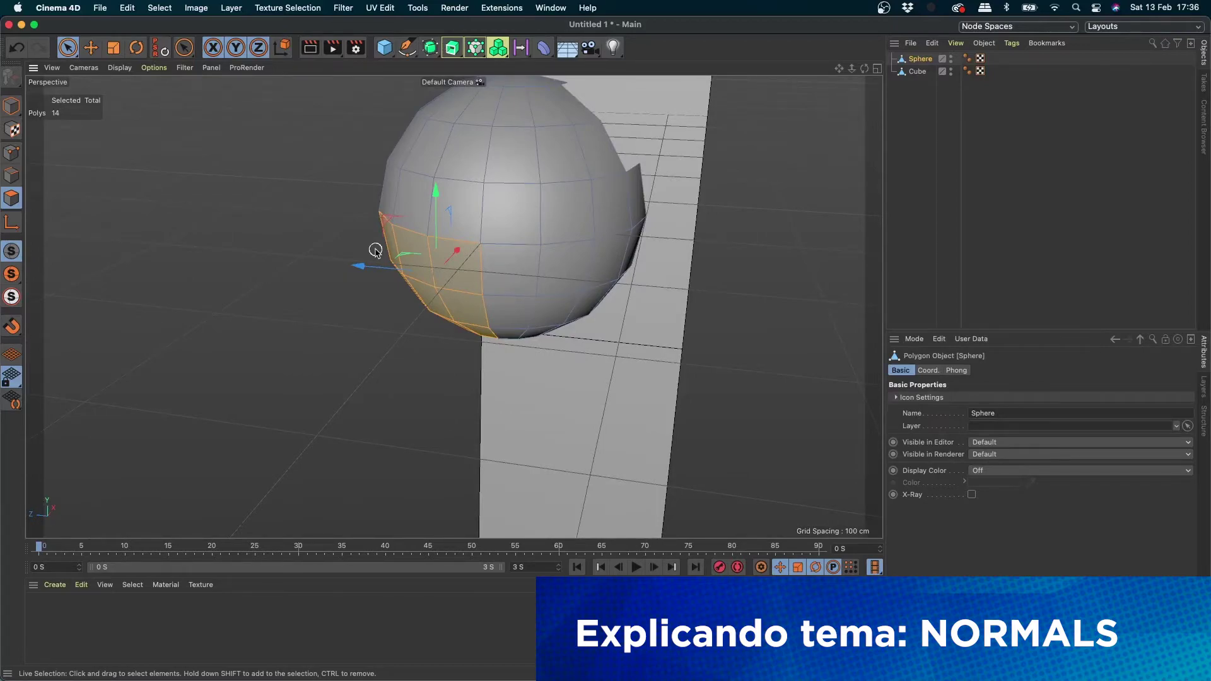
pyautogui.moveTo(640, 167)
pyautogui.keyDown('alt'); pyautogui.mouseDown()
pyautogui.moveTo(203, 357)
pyautogui.moveTo(223, 346)
pyautogui.moveTo(114, 446)
pyautogui.moveTo(188, 289)
pyautogui.mouseUp(); pyautogui.keyUp('alt')
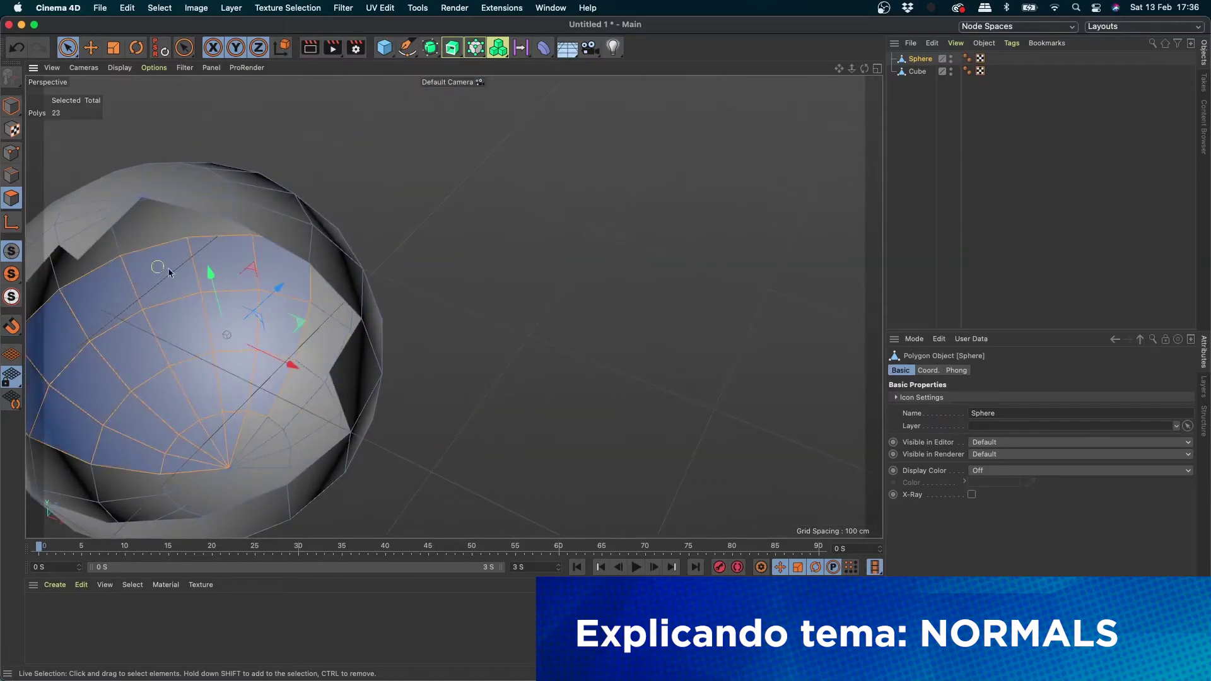
pyautogui.keyDown('shift'); pyautogui.moveTo(242, 419); pyautogui.dragTo(98, 484); pyautogui.keyUp('shift')
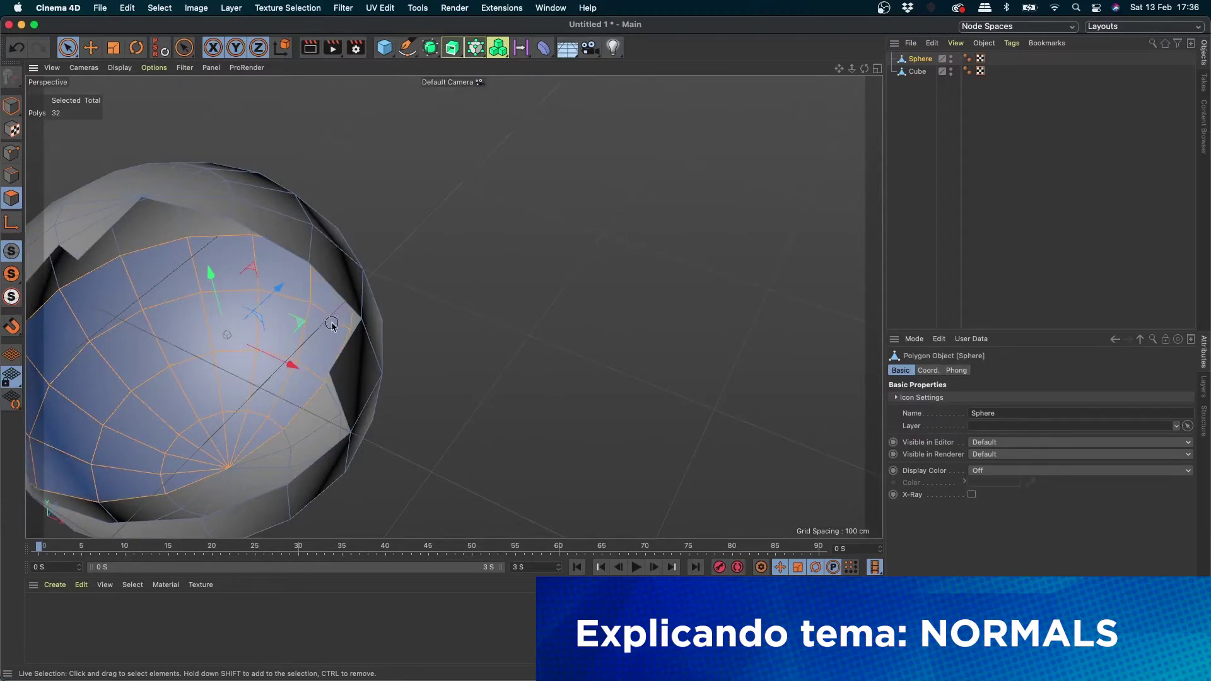
pyautogui.scroll(-3, 333, 325)
pyautogui.moveTo(333, 325)
pyautogui.keyDown('alt'); pyautogui.mouseDown()
pyautogui.moveTo(454, 298)
pyautogui.moveTo(296, 325)
pyautogui.mouseUp(); pyautogui.keyUp('alt')
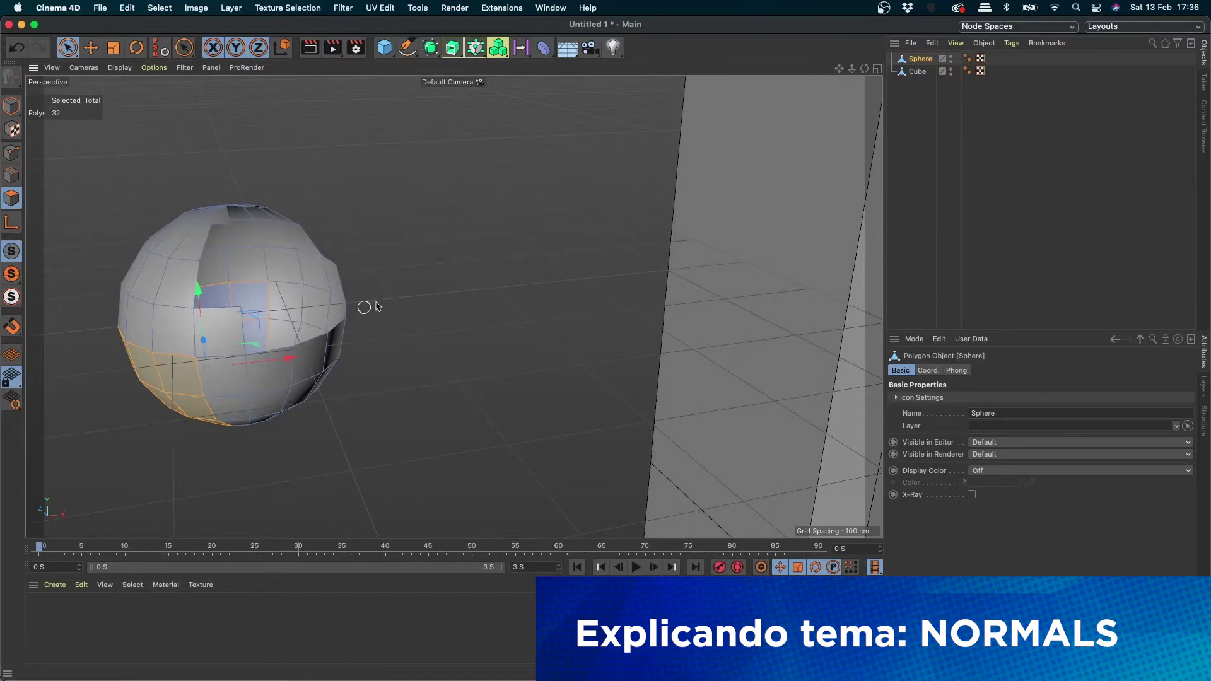
pyautogui.scroll(2, 184, 292)
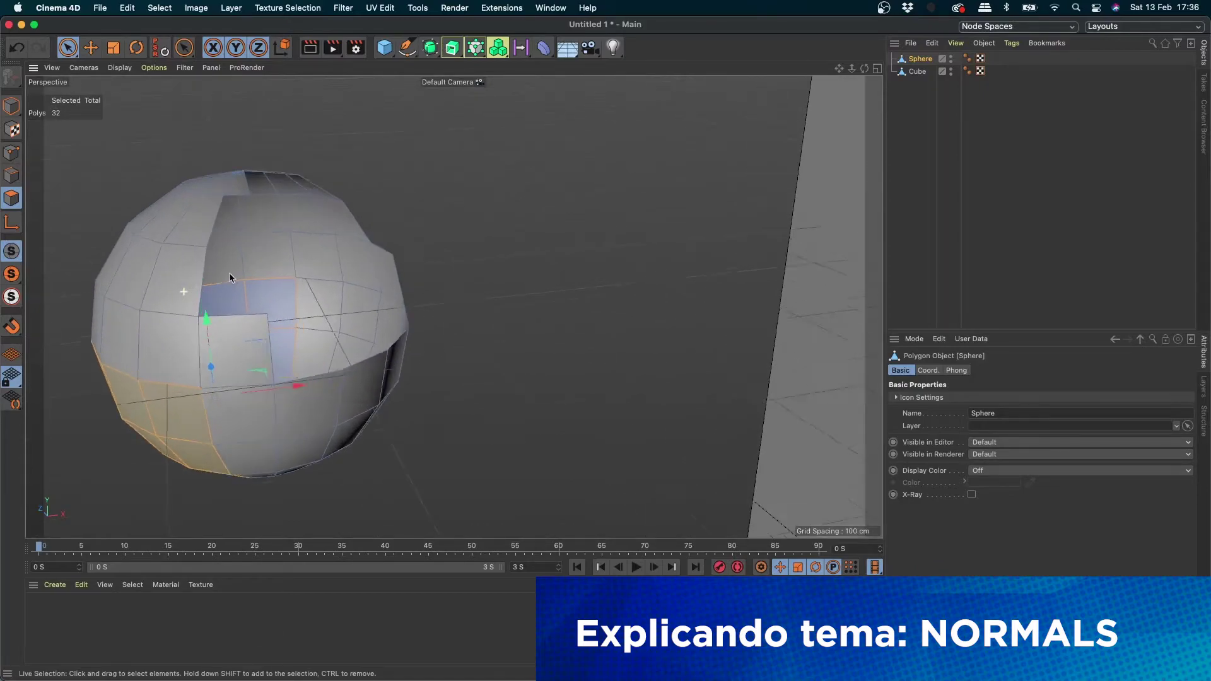
pyautogui.moveTo(230, 277)
pyautogui.keyDown('alt'); pyautogui.mouseDown()
pyautogui.moveTo(442, 275)
pyautogui.moveTo(395, 251)
pyautogui.moveTo(430, 254)
pyautogui.moveTo(460, 273)
pyautogui.moveTo(346, 287)
pyautogui.moveTo(403, 354)
pyautogui.moveTo(543, 297)
pyautogui.moveTo(442, 292)
pyautogui.mouseUp(); pyautogui.keyUp('alt')
pyautogui.scroll(-2, 403, 349)
pyautogui.scroll(-2, 403, 349)
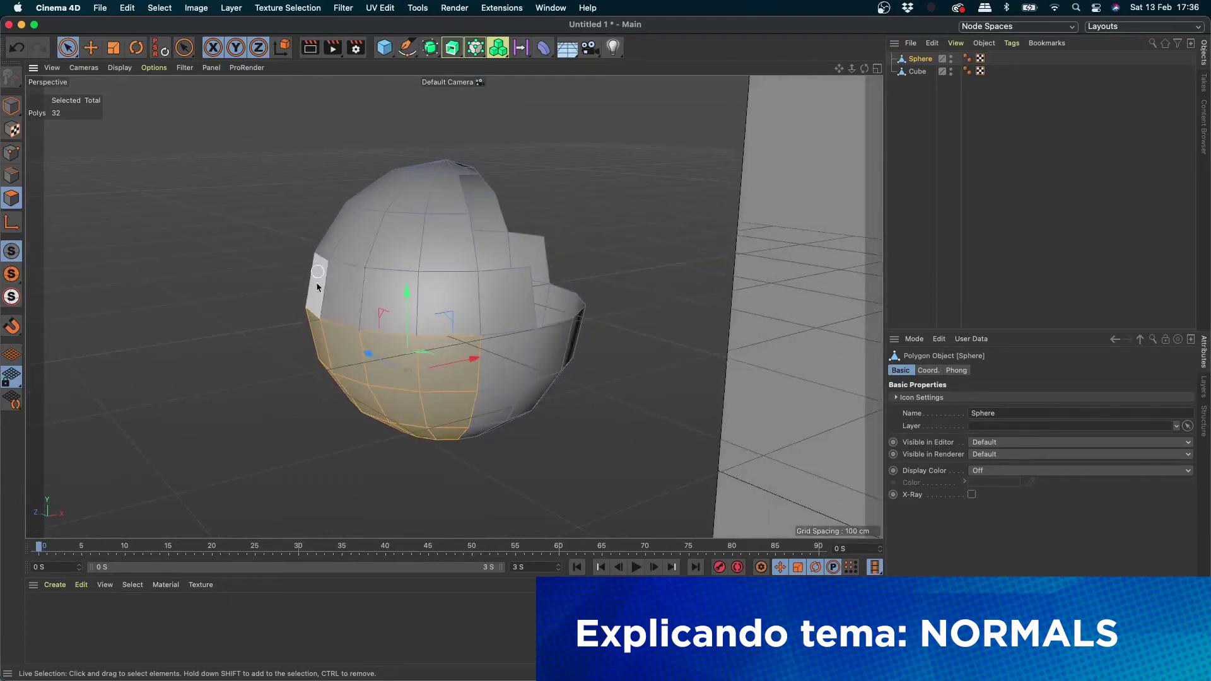
pyautogui.moveTo(328, 287); pyautogui.dragTo(381, 252)
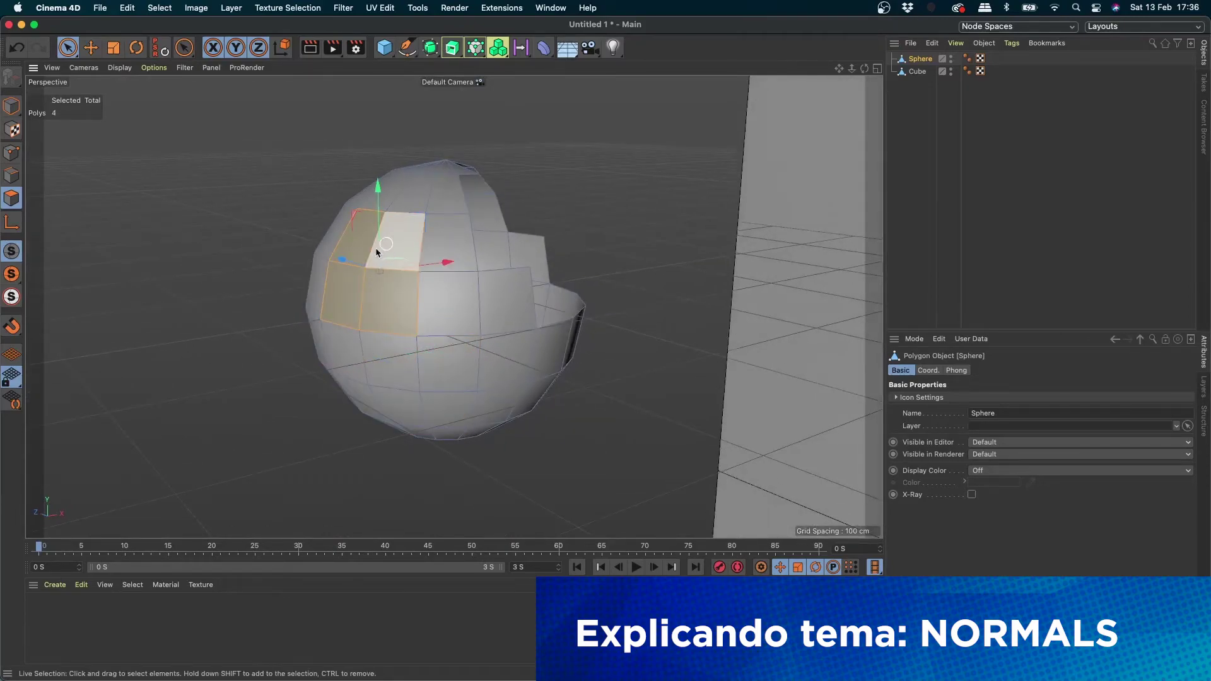
pyautogui.scroll(3, 442, 221)
# - Apply Reverse Normals to the selected sphere polygons, add more polygons, and zoom out to both objects
pyautogui.rightClick(421, 215)
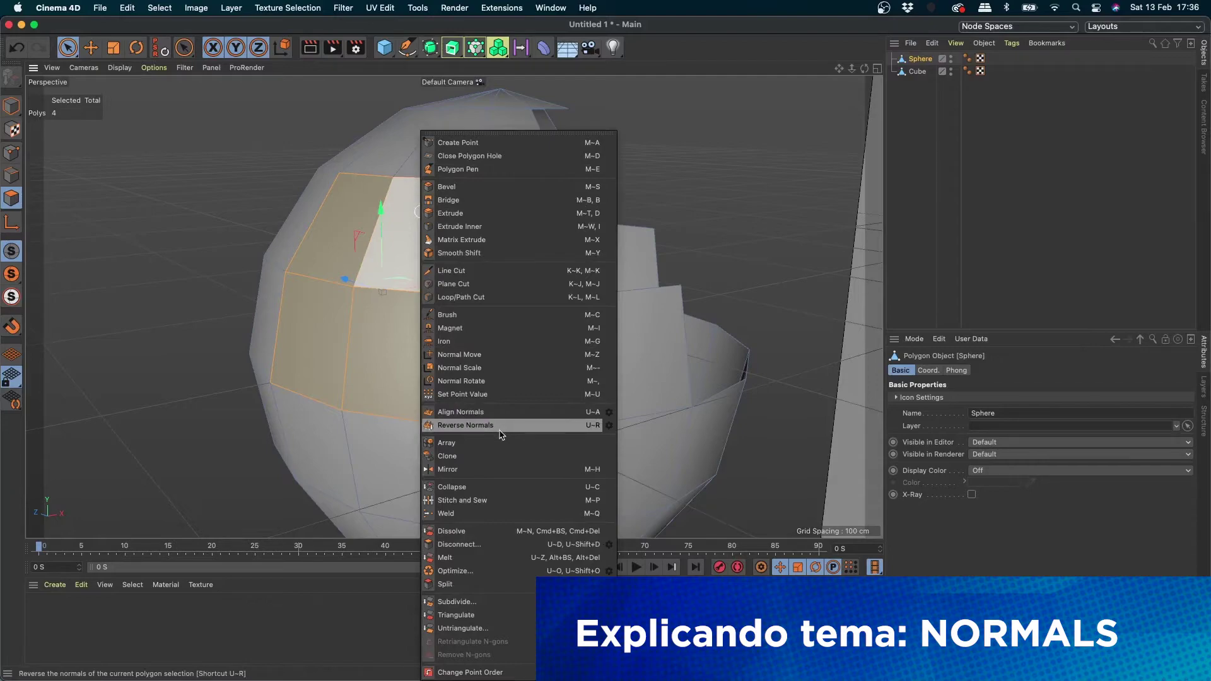
pyautogui.click(593, 431)
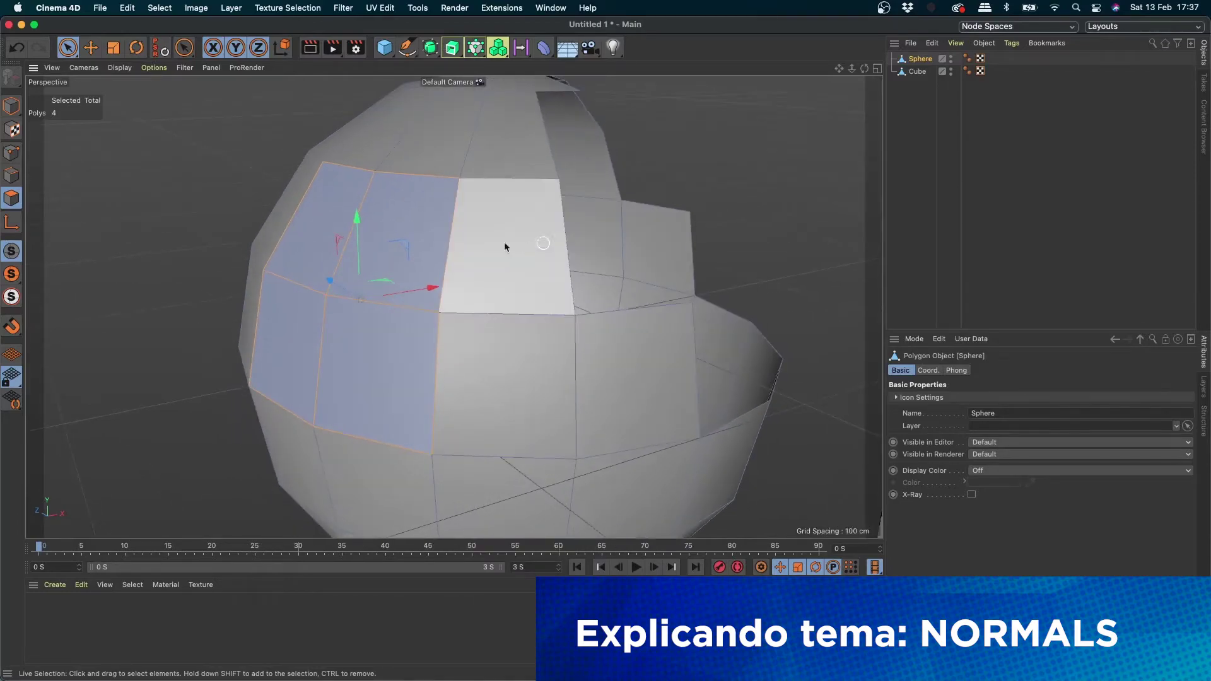
pyautogui.keyDown('shift'); pyautogui.moveTo(505, 241); pyautogui.dragTo(384, 394); pyautogui.keyUp('shift')
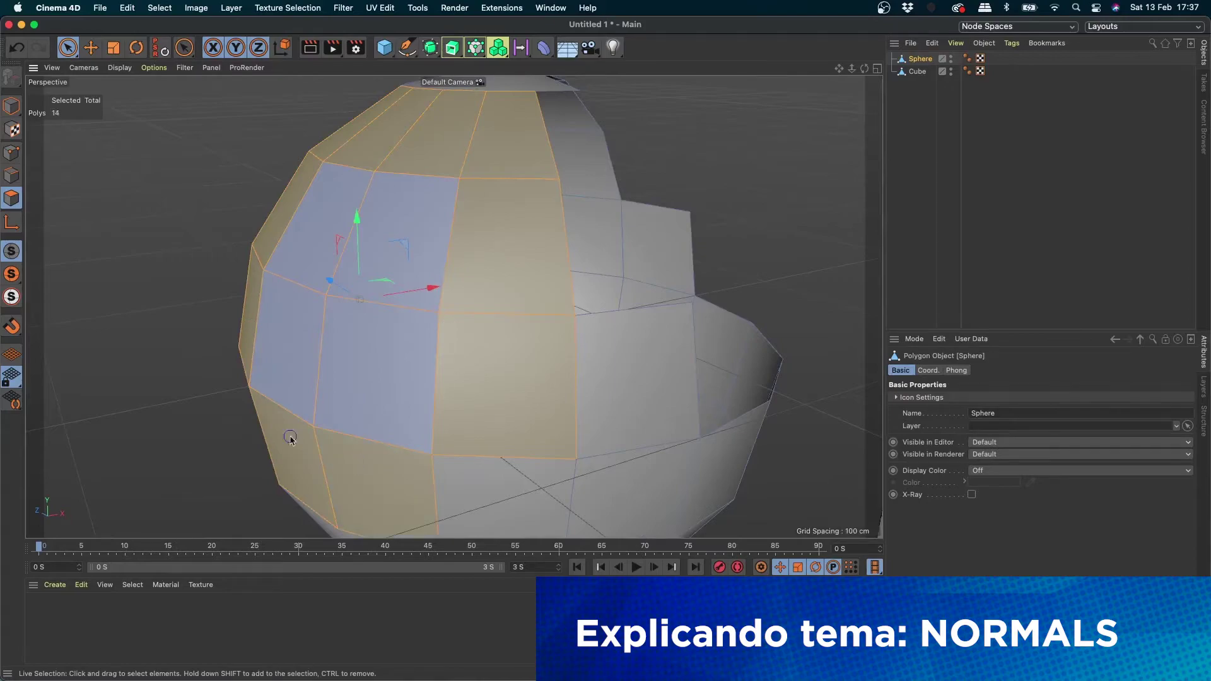
pyautogui.moveTo(442, 474)
pyautogui.keyDown('alt'); pyautogui.mouseDown()
pyautogui.moveTo(456, 361)
pyautogui.moveTo(294, 325)
pyautogui.mouseUp(); pyautogui.keyUp('alt')
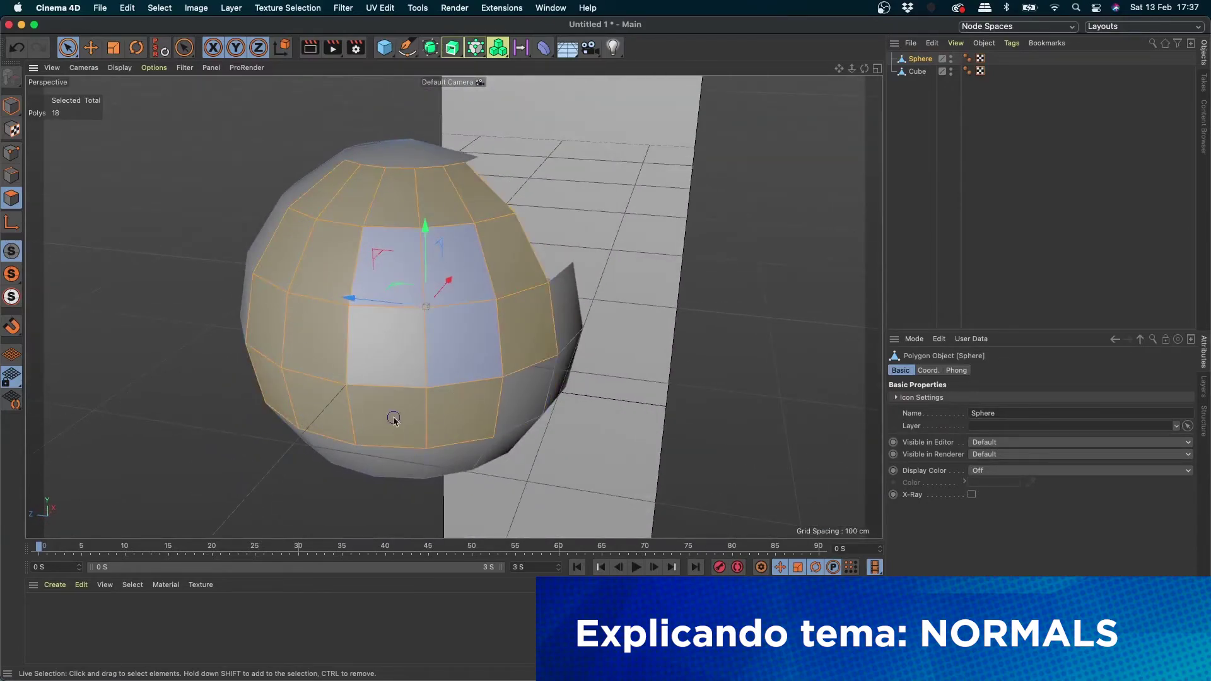
pyautogui.keyDown('shift'); pyautogui.click(388, 347); pyautogui.keyUp('shift')
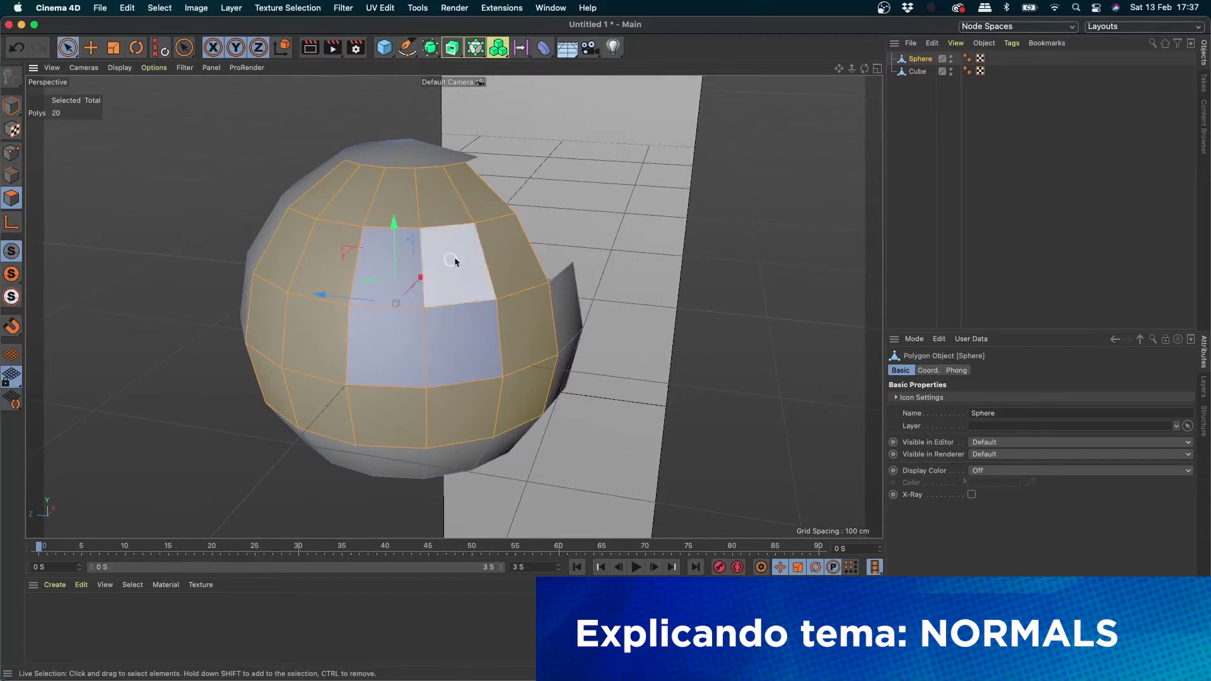
pyautogui.scroll(2, 457, 262)
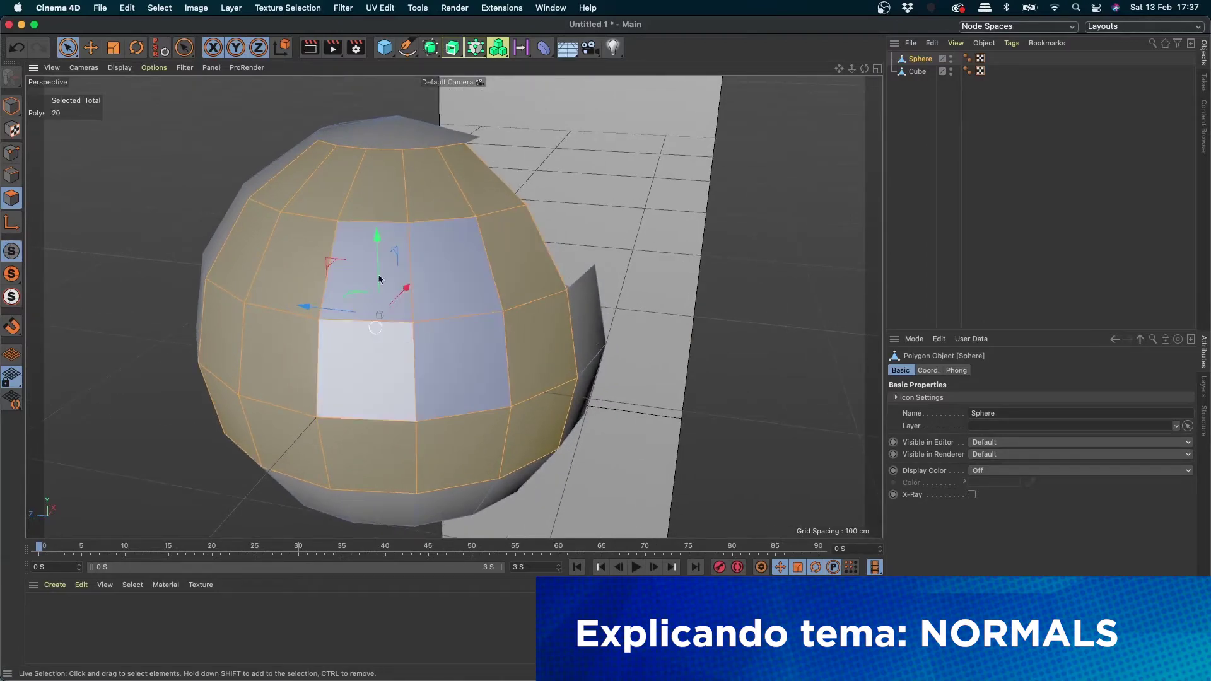
pyautogui.moveTo(472, 278)
pyautogui.keyDown('alt'); pyautogui.mouseDown()
pyautogui.moveTo(147, 294)
pyautogui.moveTo(122, 257)
pyautogui.moveTo(76, 306)
pyautogui.moveTo(455, 343)
pyautogui.moveTo(448, 200)
pyautogui.moveTo(241, 221)
pyautogui.mouseUp(); pyautogui.keyUp('alt')
pyautogui.scroll(-5, 301, 207)
pyautogui.scroll(-5, 301, 207)
pyautogui.scroll(-5, 241, 221)
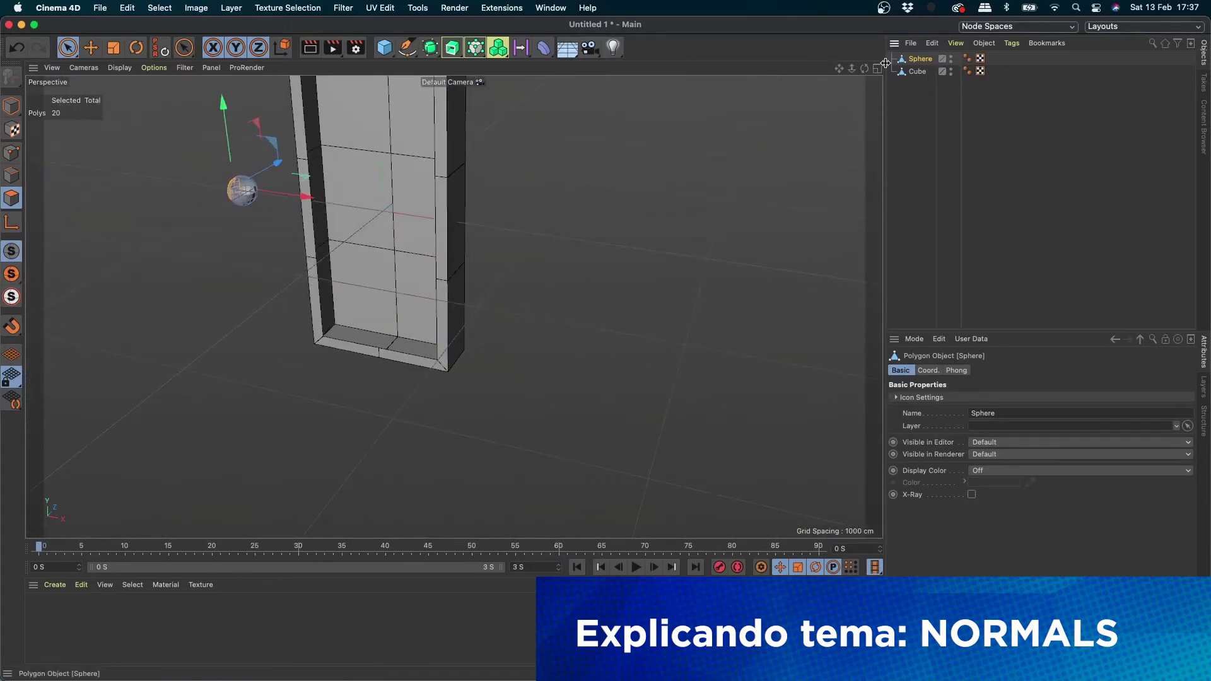
# - Undo back to the cube alone and extrude its front faces inward to a -284.25 cm offset
pyautogui.hotkey('ctrl', 'z')
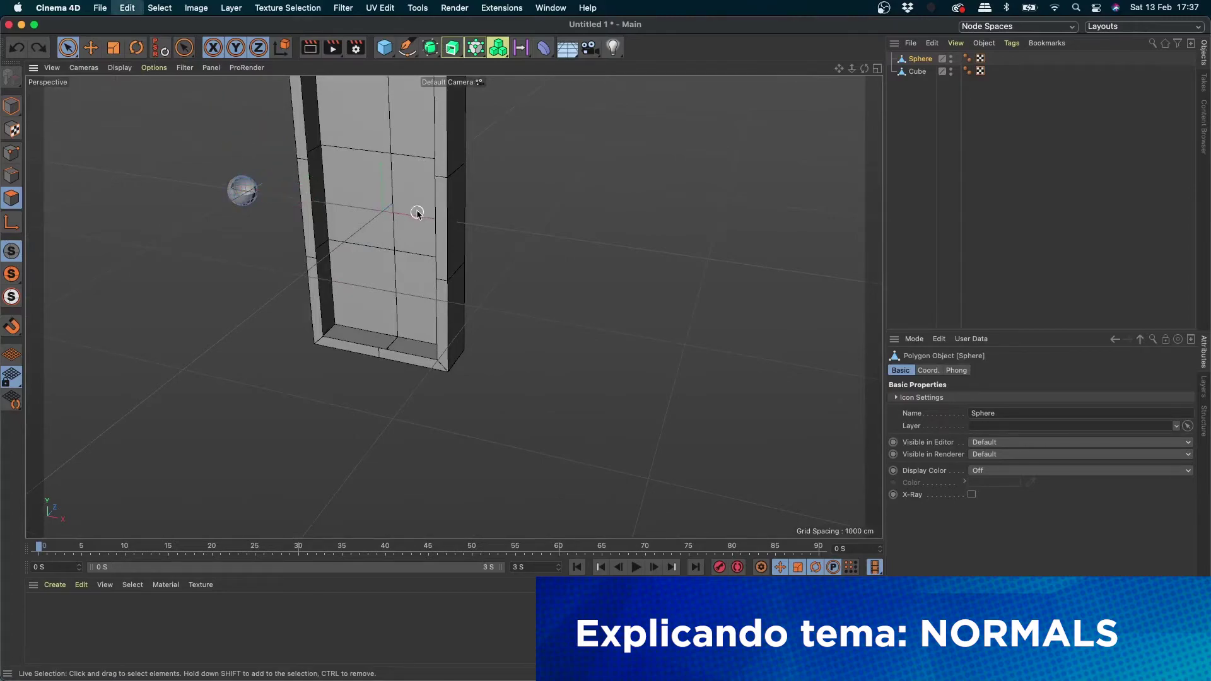
pyautogui.hotkey('ctrl', 'z')
pyautogui.hotkey('ctrl', 'z')
pyautogui.hotkey('ctrl', 'z')
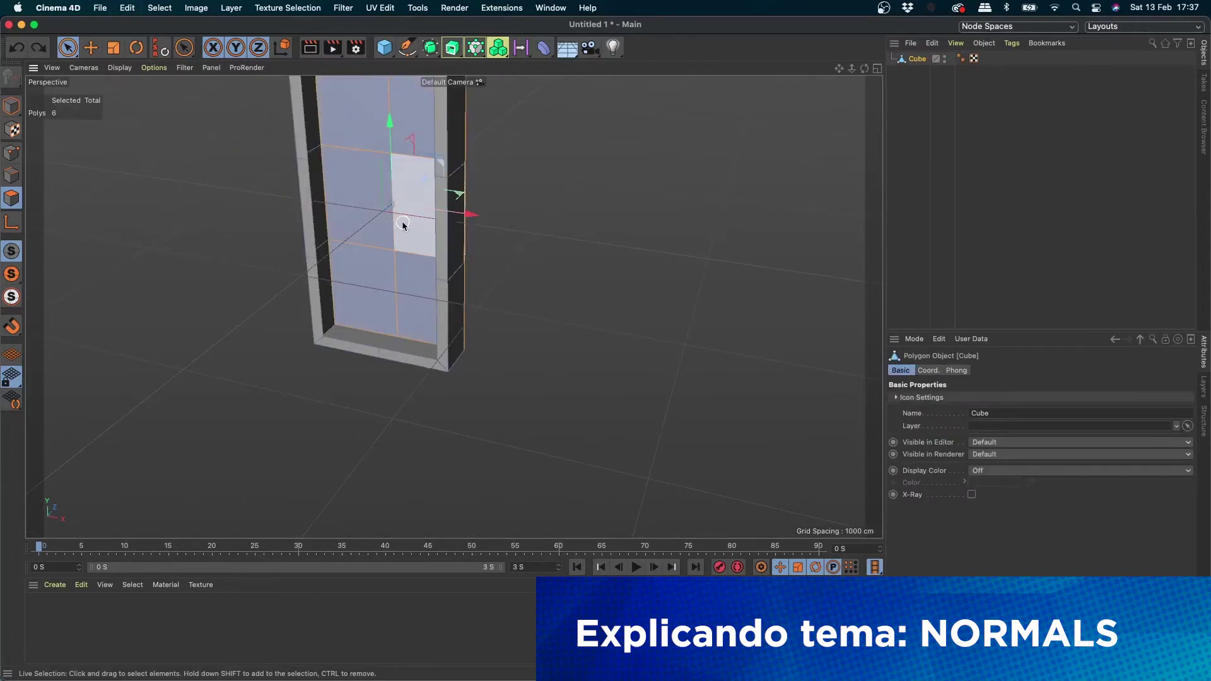
pyautogui.hotkey('ctrl', 'z')
pyautogui.hotkey('ctrl', 'z')
pyautogui.hotkey('ctrl', 'z')
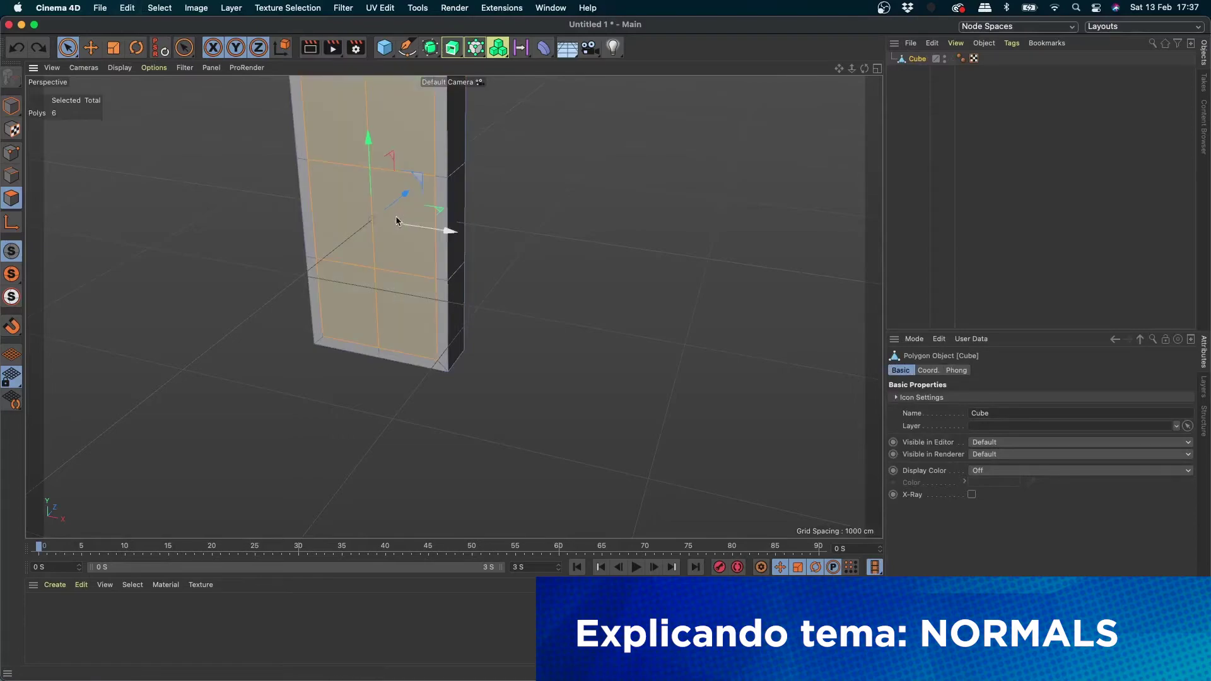
pyautogui.hotkey('ctrl', 'z')
pyautogui.hotkey('ctrl', 'z')
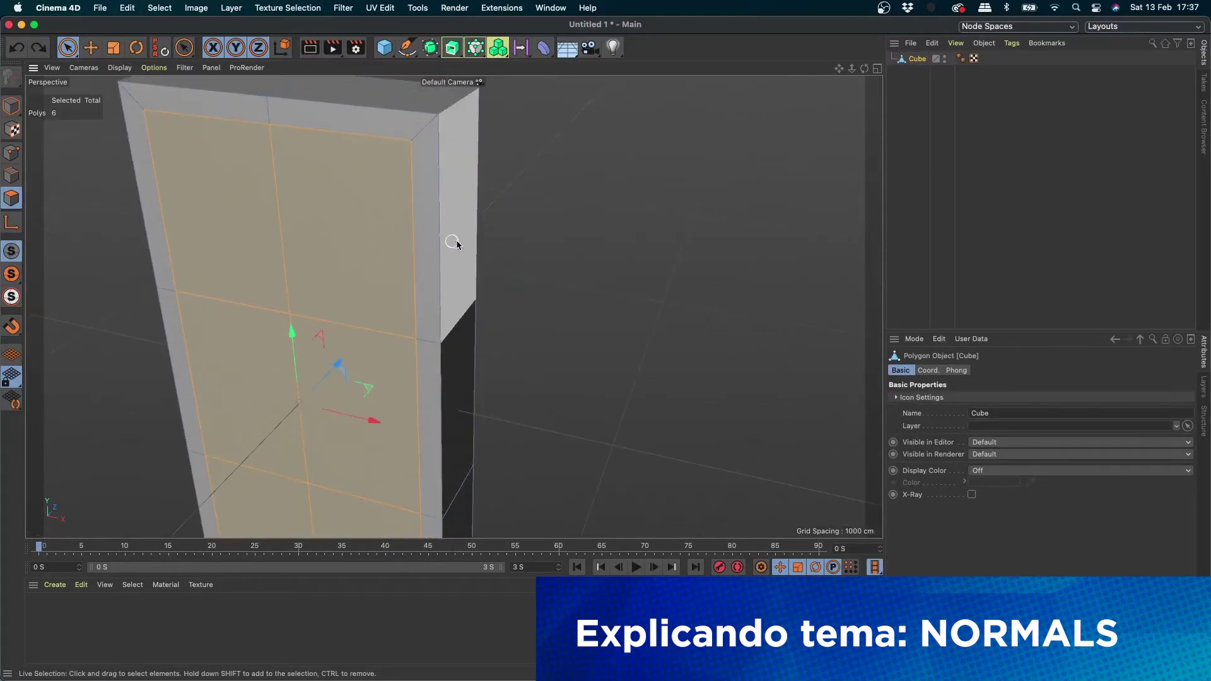
pyautogui.rightClick(450, 241)
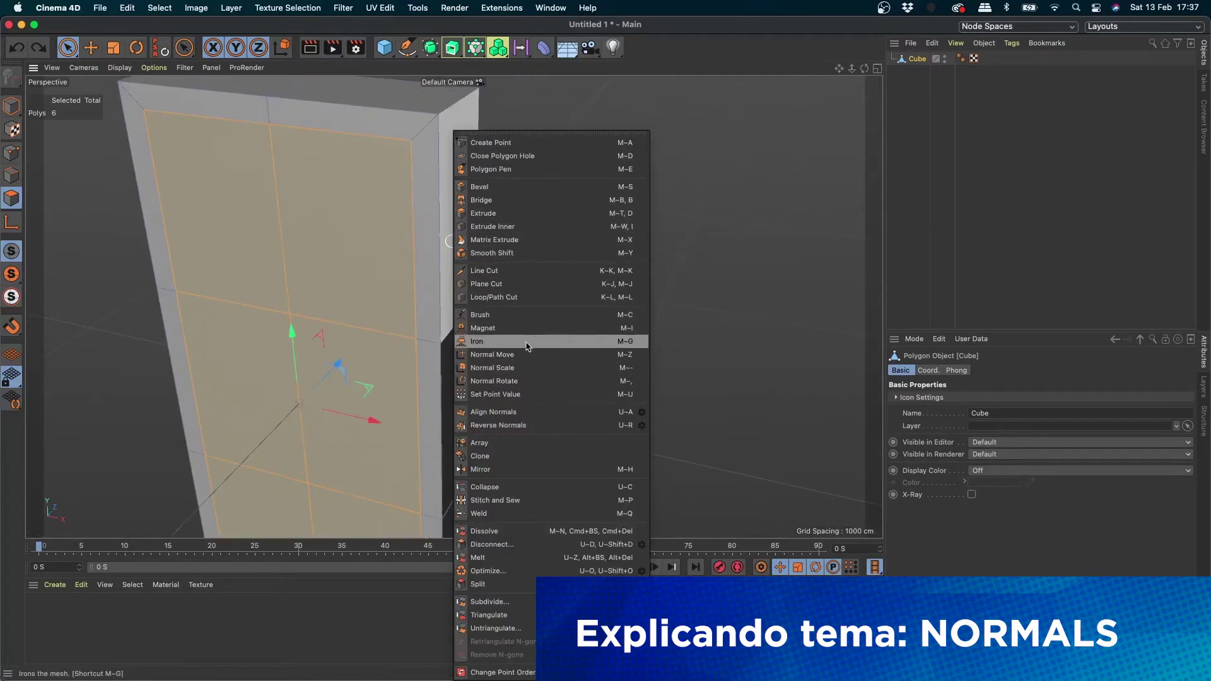
pyautogui.click(528, 213)
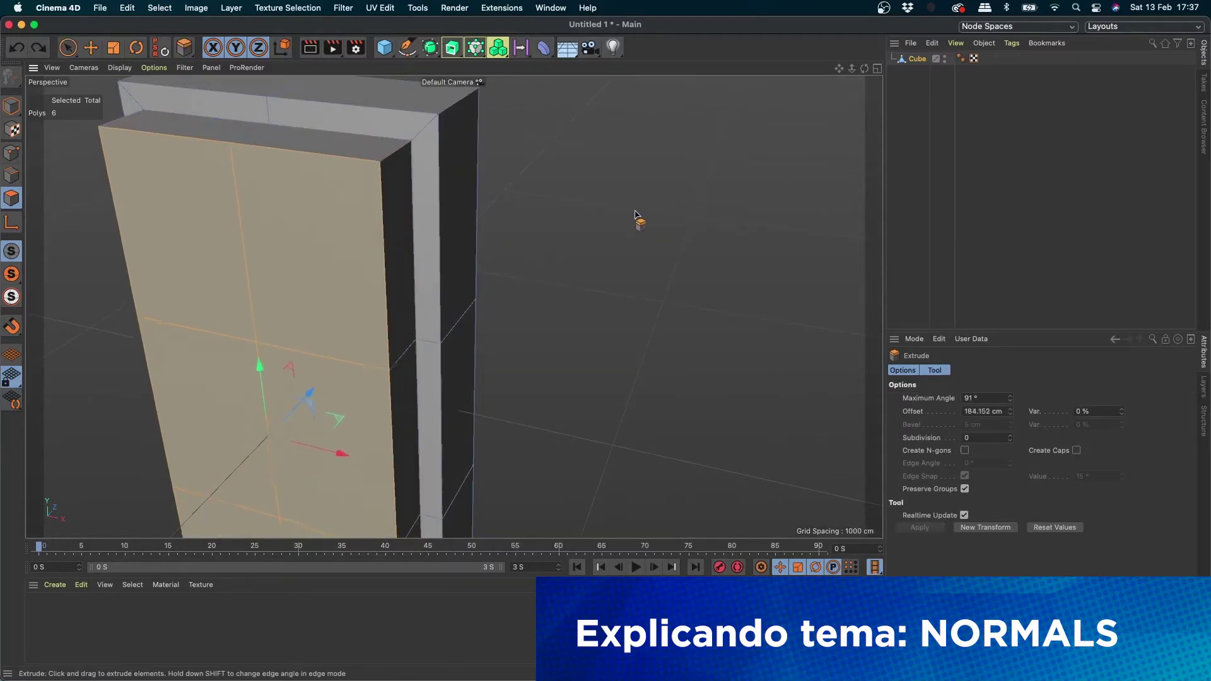
pyautogui.moveTo(638, 217); pyautogui.dragTo(378, 320)
# - Check the recessed front in the Right view, then return to the perspective view
pyautogui.click(877, 68)
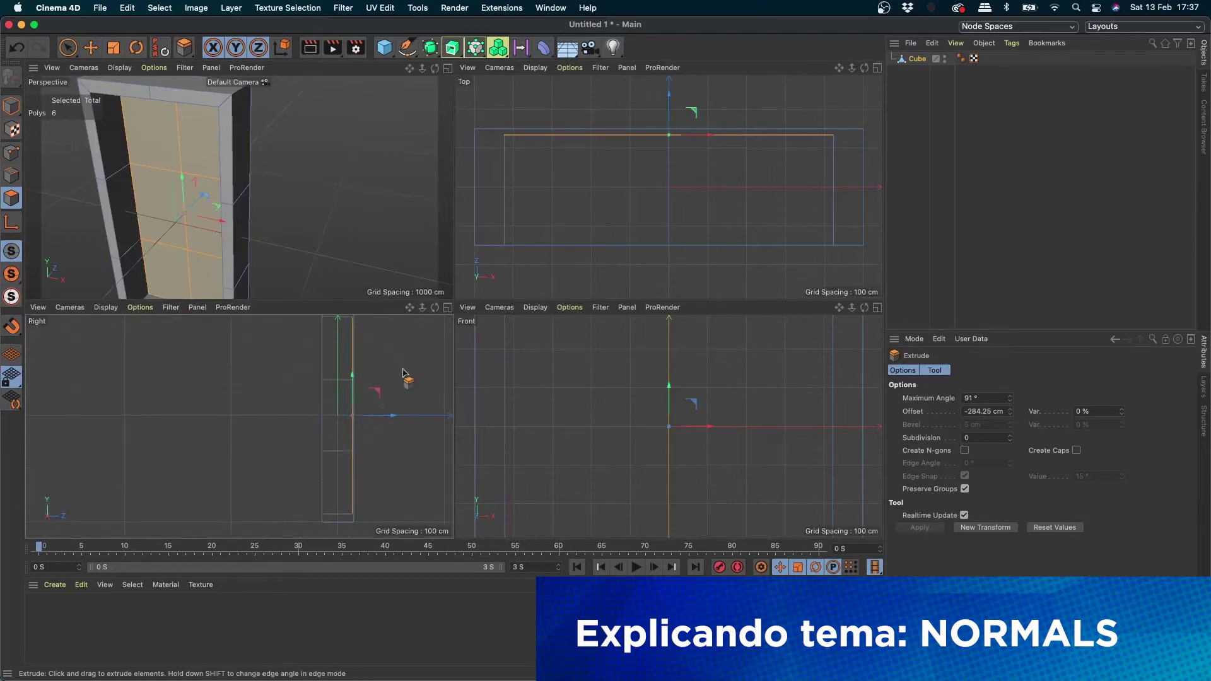
pyautogui.keyDown('alt'); pyautogui.moveTo(405, 379); pyautogui.dragTo(281, 404, button='middle'); pyautogui.keyUp('alt')
pyautogui.click(444, 309)
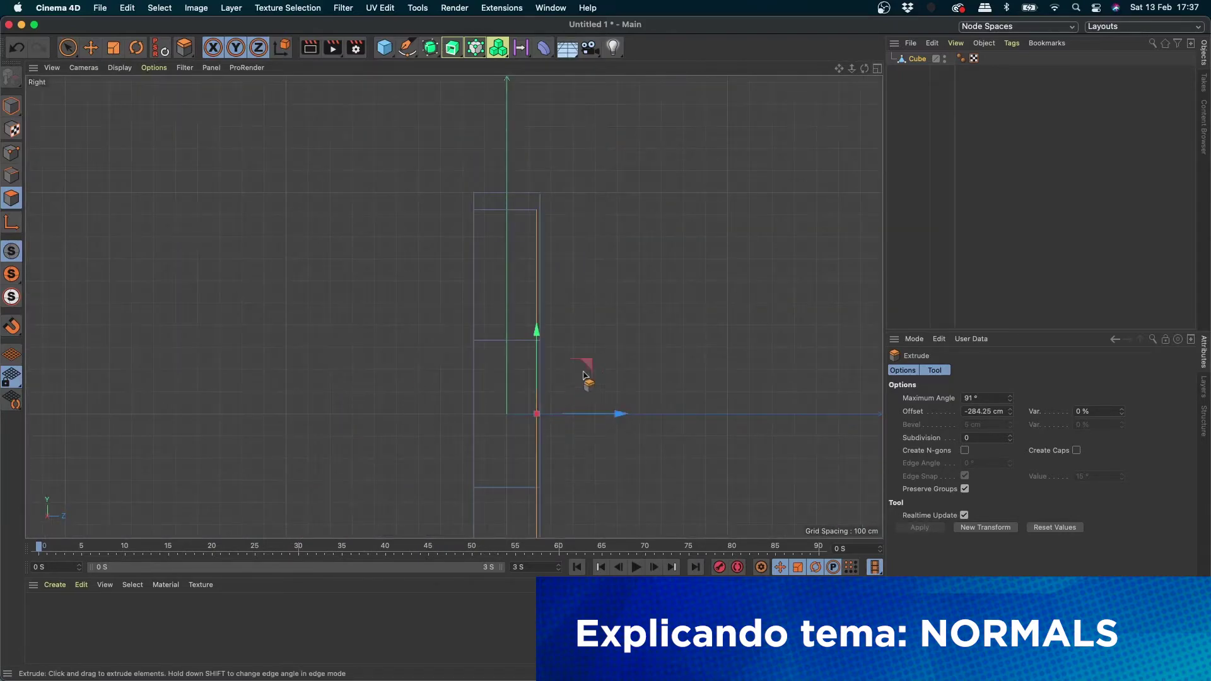
pyautogui.moveTo(584, 374)
pyautogui.keyDown('alt'); pyautogui.mouseDown(button='middle')
pyautogui.moveTo(351, 393)
pyautogui.moveTo(369, 411)
pyautogui.mouseUp(button='middle'); pyautogui.keyUp('alt')
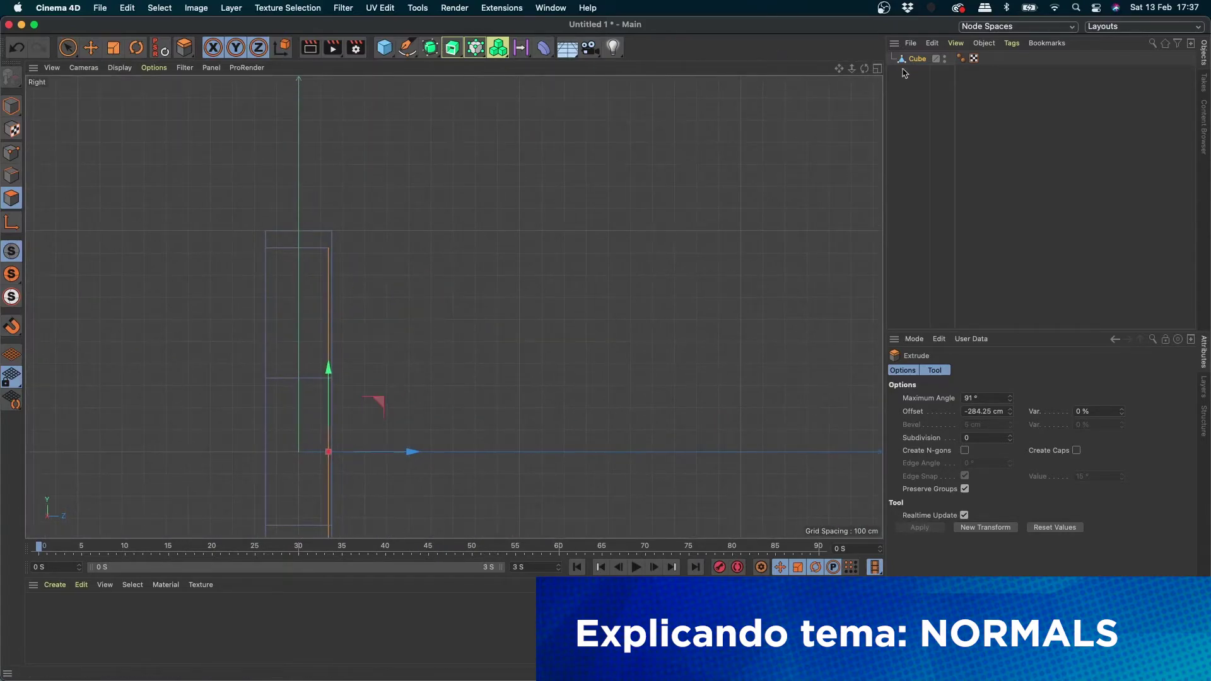
pyautogui.click(876, 70)
pyautogui.click(437, 68)
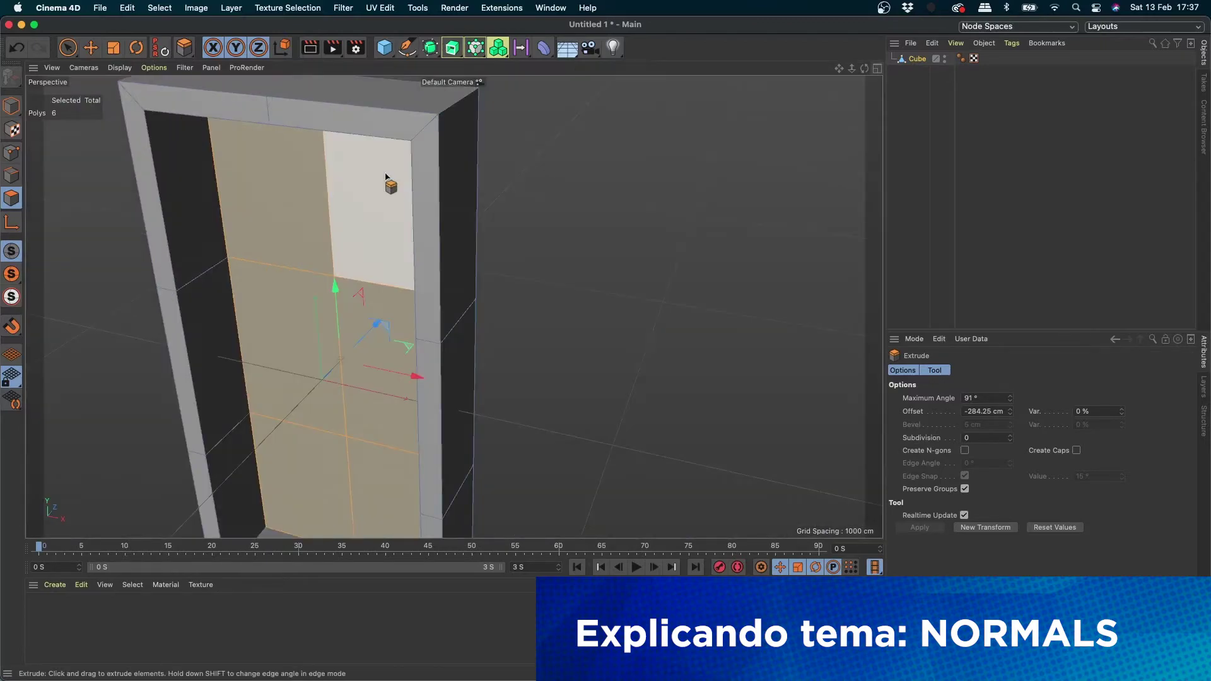
pyautogui.moveTo(321, 220)
pyautogui.keyDown('alt'); pyautogui.mouseDown()
pyautogui.moveTo(419, 216)
pyautogui.moveTo(351, 221)
pyautogui.moveTo(359, 386)
pyautogui.mouseUp(); pyautogui.keyUp('alt')
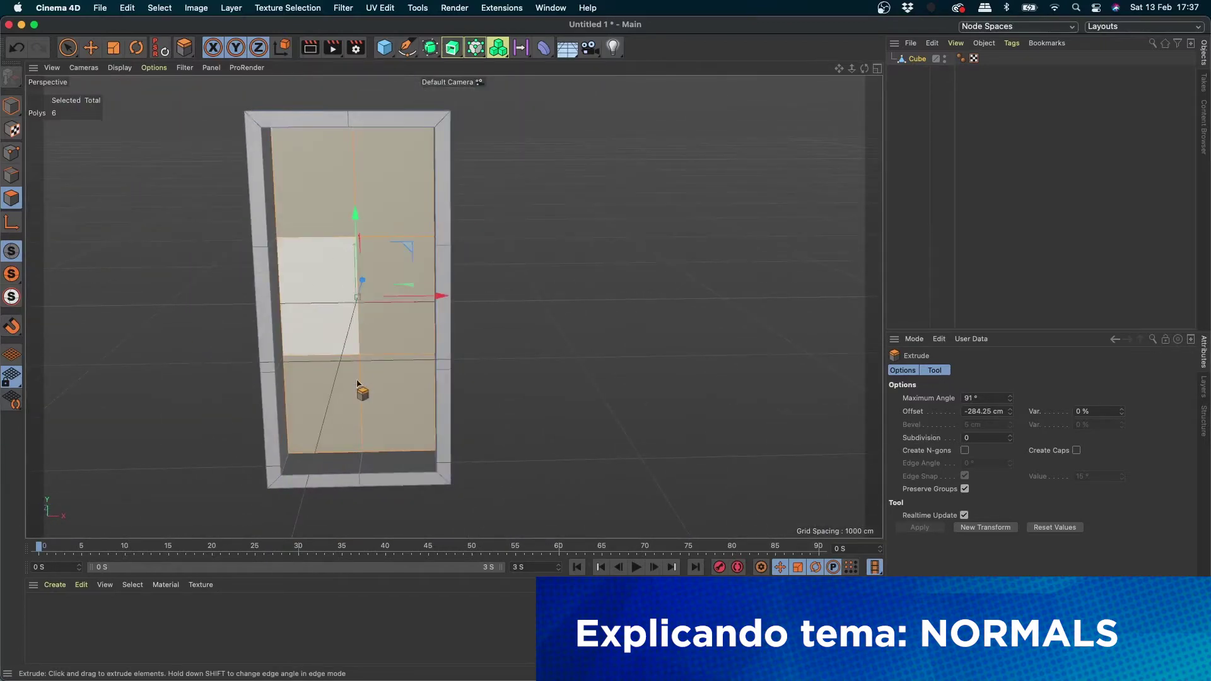
pyautogui.scroll(5, 536, 295)
pyautogui.moveTo(536, 294)
pyautogui.keyDown('alt'); pyautogui.mouseDown()
pyautogui.moveTo(635, 335)
pyautogui.moveTo(412, 389)
pyautogui.mouseUp(); pyautogui.keyUp('alt')
pyautogui.click(68, 48)
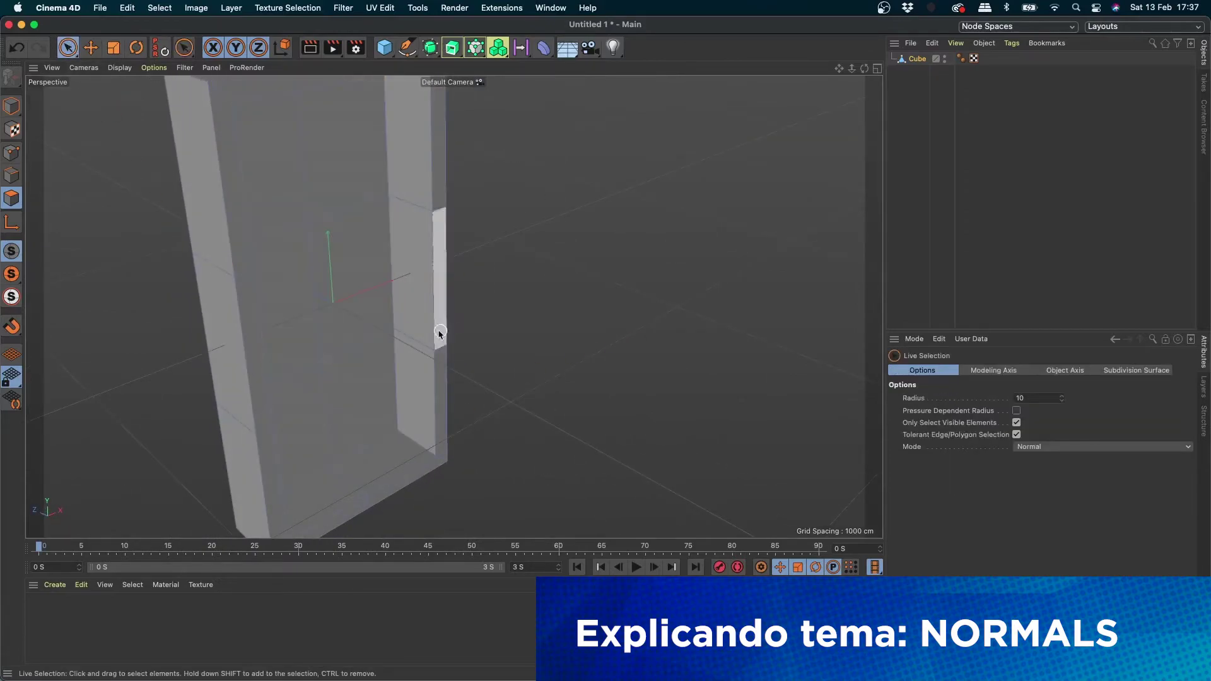
# - Paint-select the frame's inner and front faces, orbiting to see the top of the frame
pyautogui.hotkey('ctrl', 'z')
pyautogui.keyDown('shift'); pyautogui.moveTo(284, 347); pyautogui.dragTo(391, 236); pyautogui.keyUp('shift')
pyautogui.moveTo(295, 366)
pyautogui.keyDown('shift'); pyautogui.mouseDown()
pyautogui.moveTo(306, 360)
pyautogui.moveTo(294, 497)
pyautogui.mouseUp(); pyautogui.keyUp('shift')
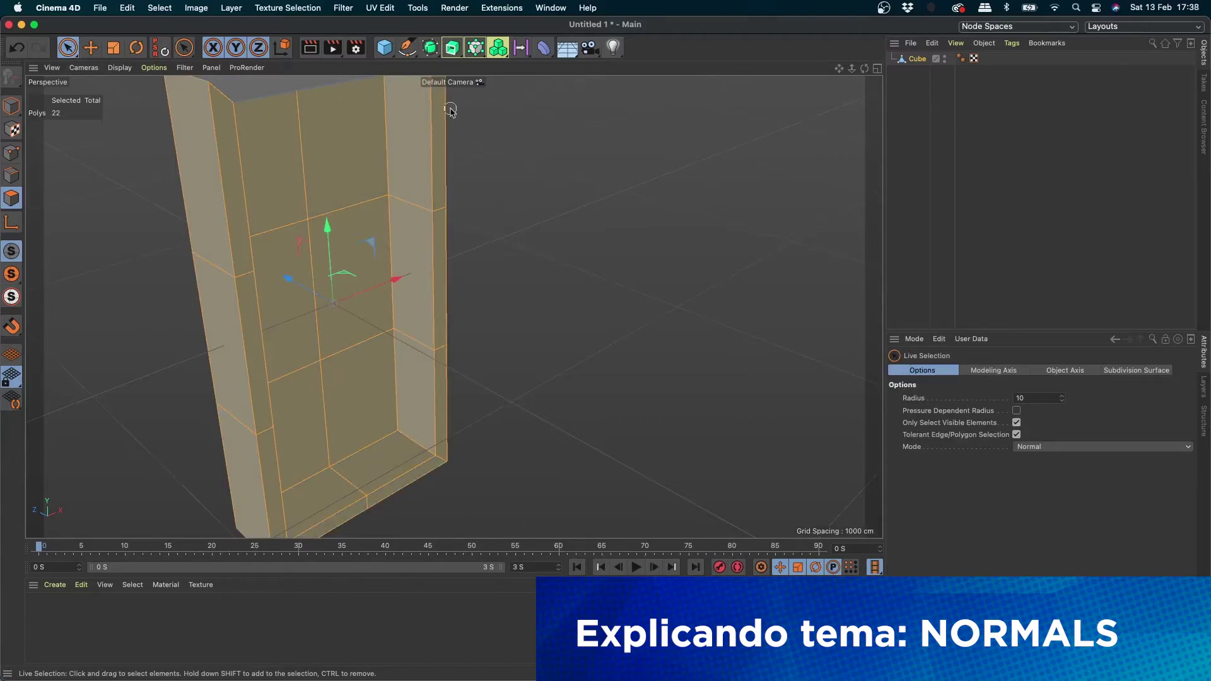
pyautogui.keyDown('alt'); pyautogui.moveTo(514, 248); pyautogui.dragTo(573, 316); pyautogui.keyUp('alt')
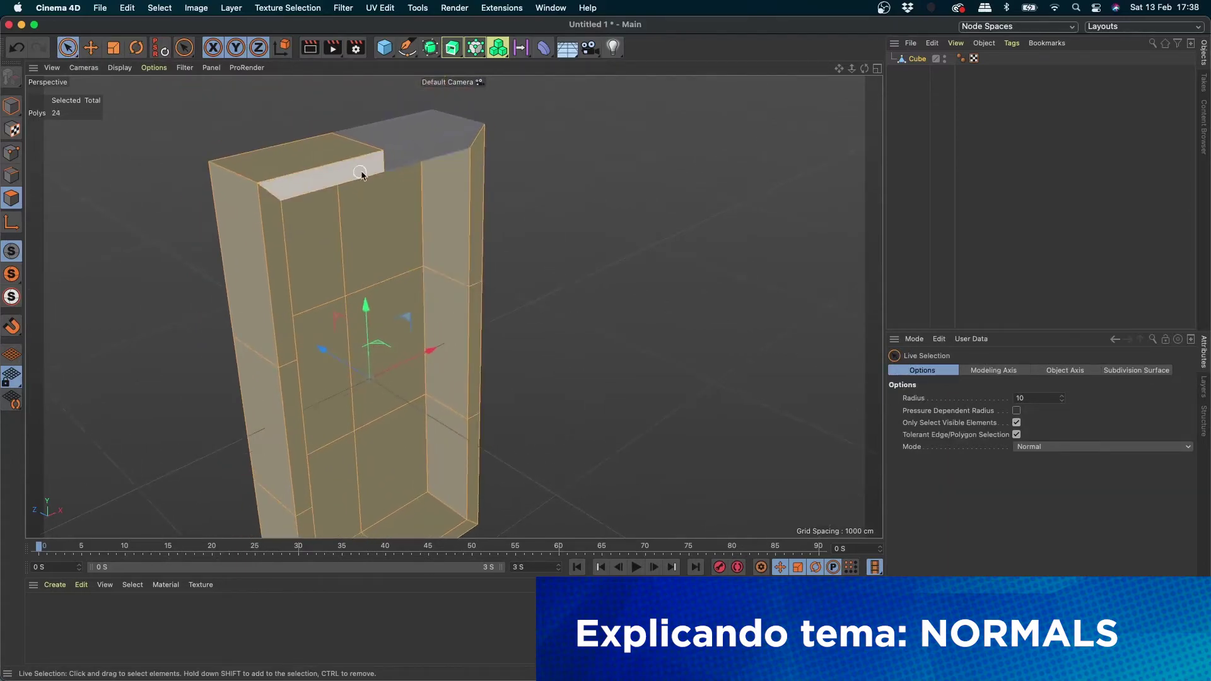
pyautogui.moveTo(325, 168); pyautogui.dragTo(580, 152)
pyautogui.keyDown('shift'); pyautogui.moveTo(391, 284); pyautogui.dragTo(284, 442); pyautogui.keyUp('shift')
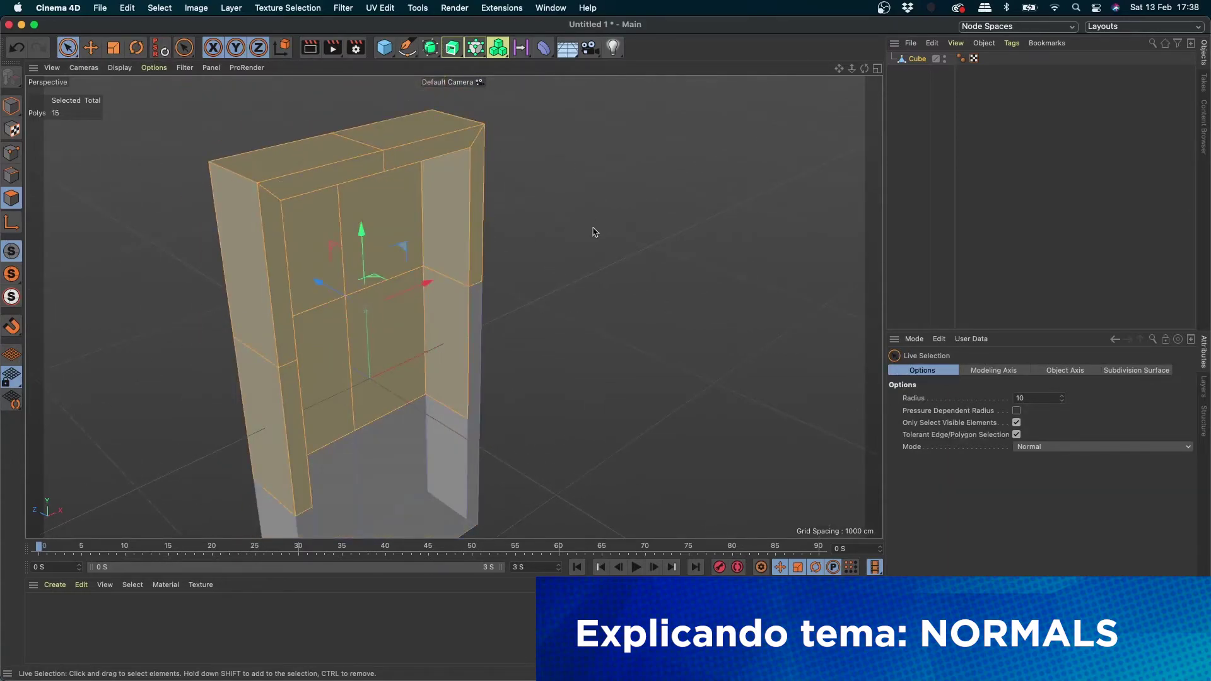
# - Select only the upper inner right polygon and orbit around to inspect the frame
pyautogui.click(381, 233)
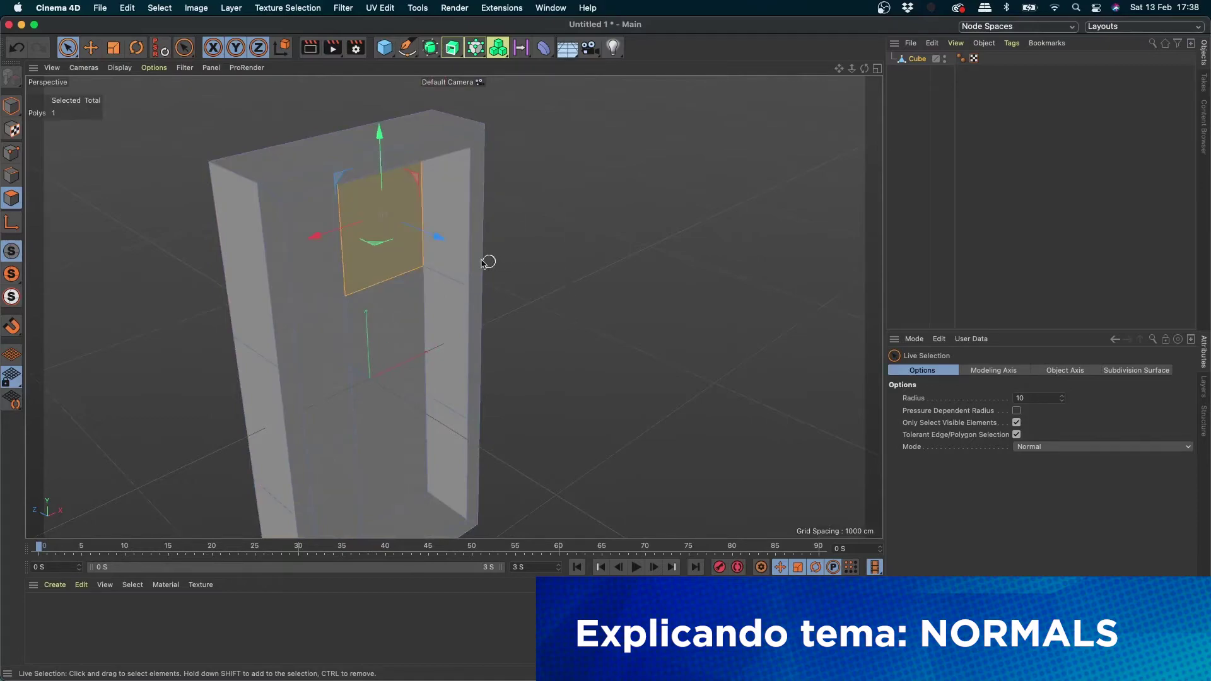
pyautogui.keyDown('alt'); pyautogui.moveTo(489, 262); pyautogui.dragTo(282, 276); pyautogui.keyUp('alt')
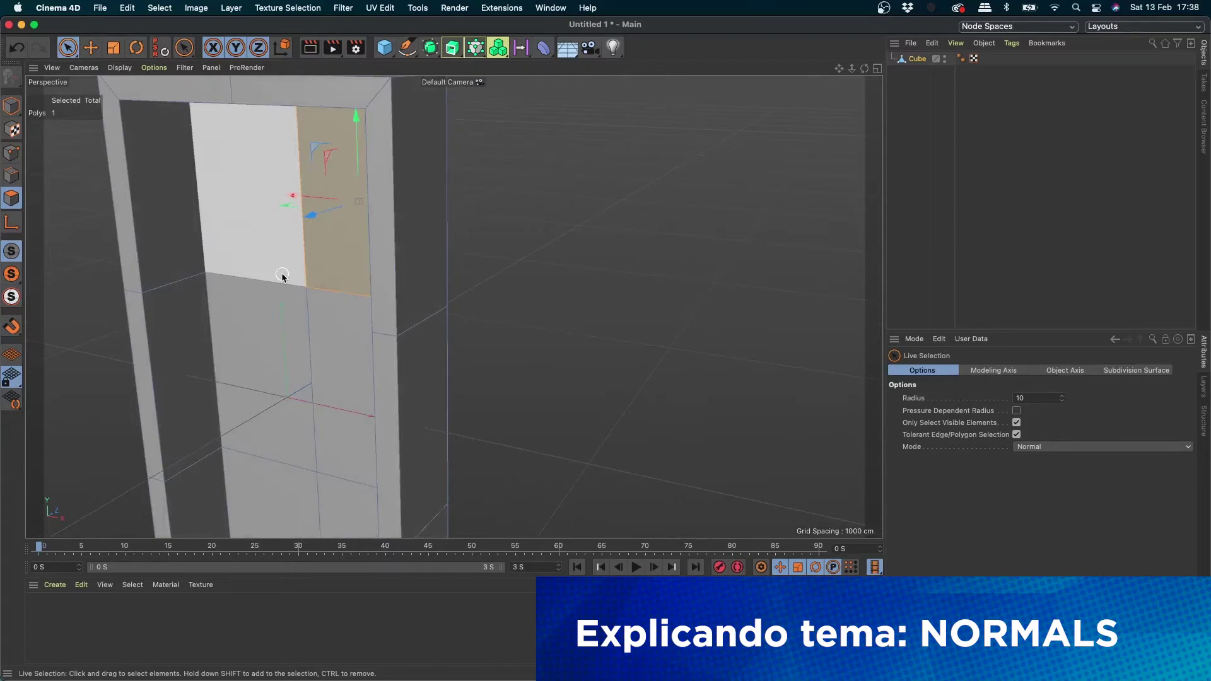
pyautogui.keyDown('alt'); pyautogui.moveTo(282, 276); pyautogui.dragTo(420, 235); pyautogui.keyUp('alt')
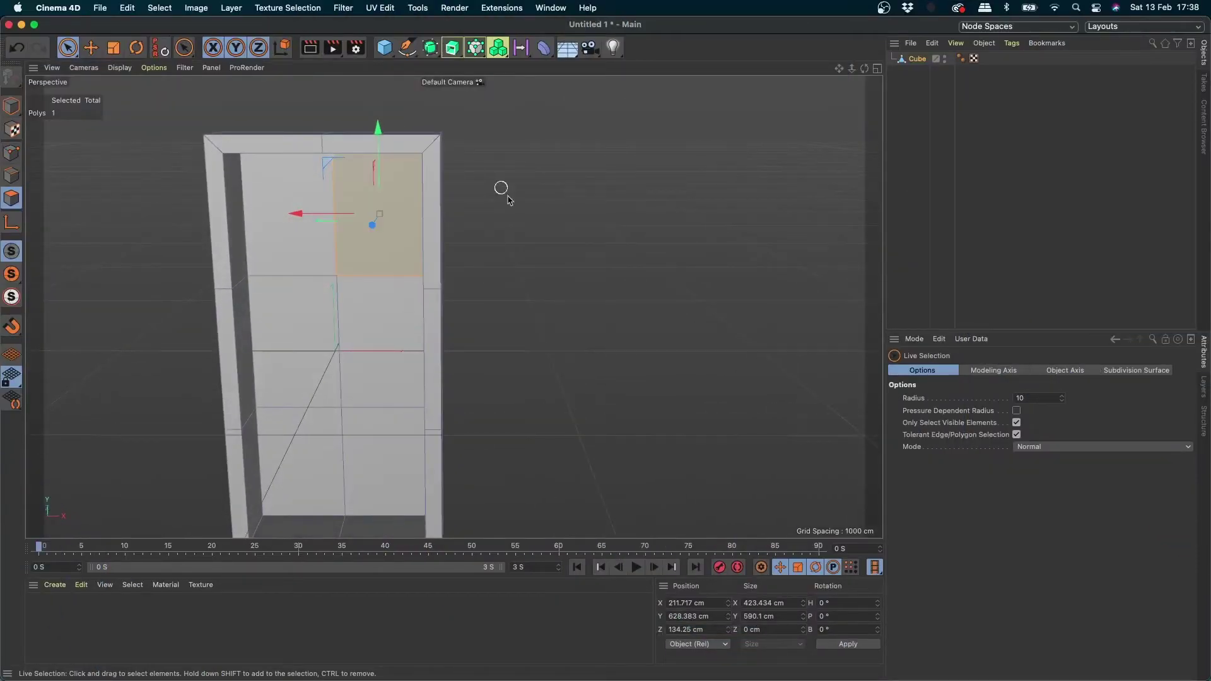
pyautogui.scroll(-3, 508, 201)
pyautogui.moveTo(509, 262)
pyautogui.keyDown('alt'); pyautogui.mouseDown()
pyautogui.moveTo(522, 293)
pyautogui.moveTo(442, 208)
pyautogui.mouseUp(); pyautogui.keyUp('alt')
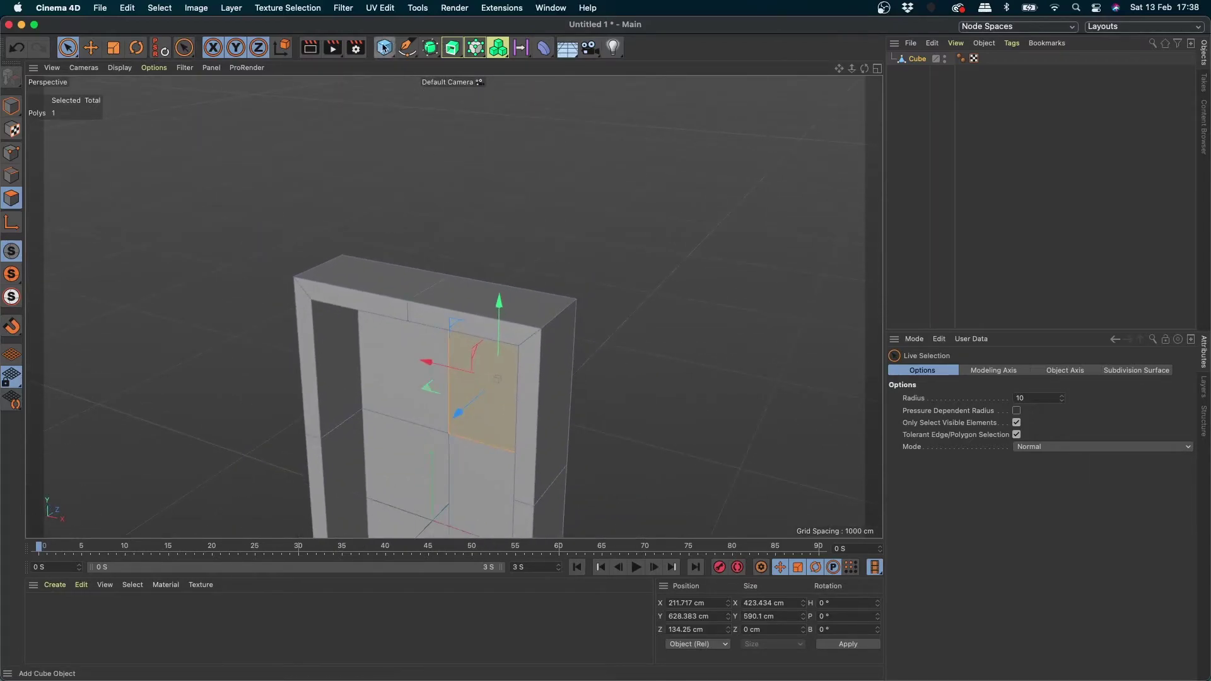
# - Add a sphere raised above the door frame and give the Cube a Collider Body tag
pyautogui.click(384, 47)
pyautogui.click(436, 95)
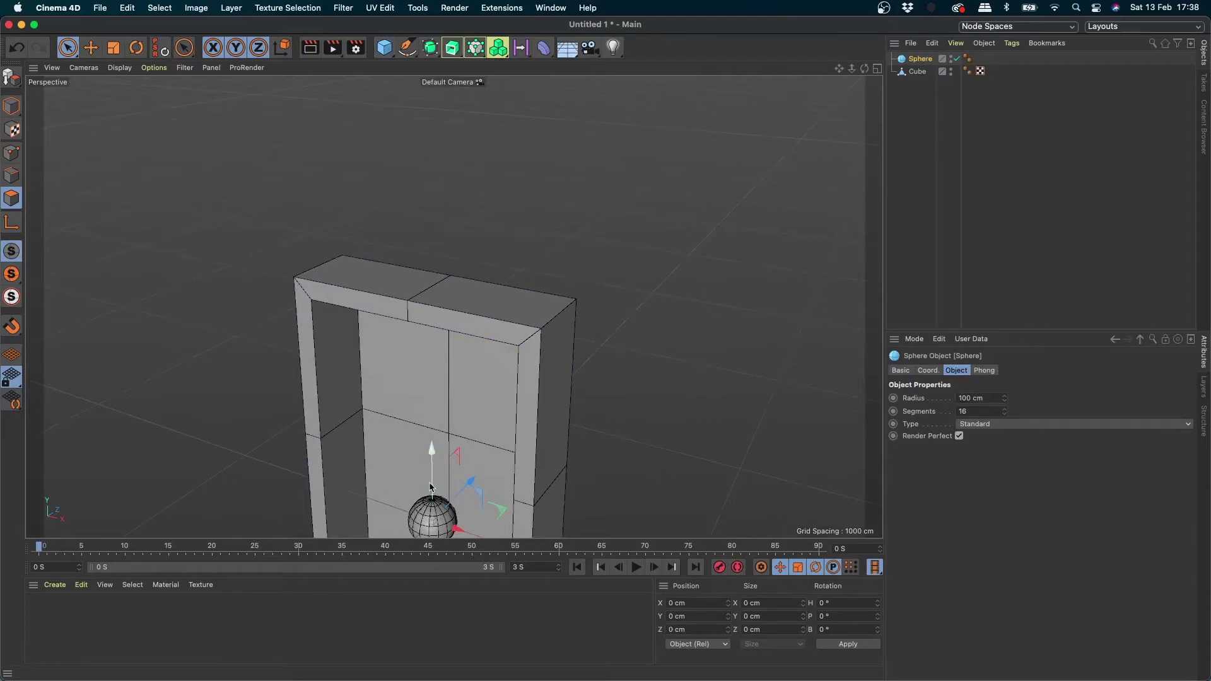
pyautogui.moveTo(431, 487); pyautogui.dragTo(429, 170)
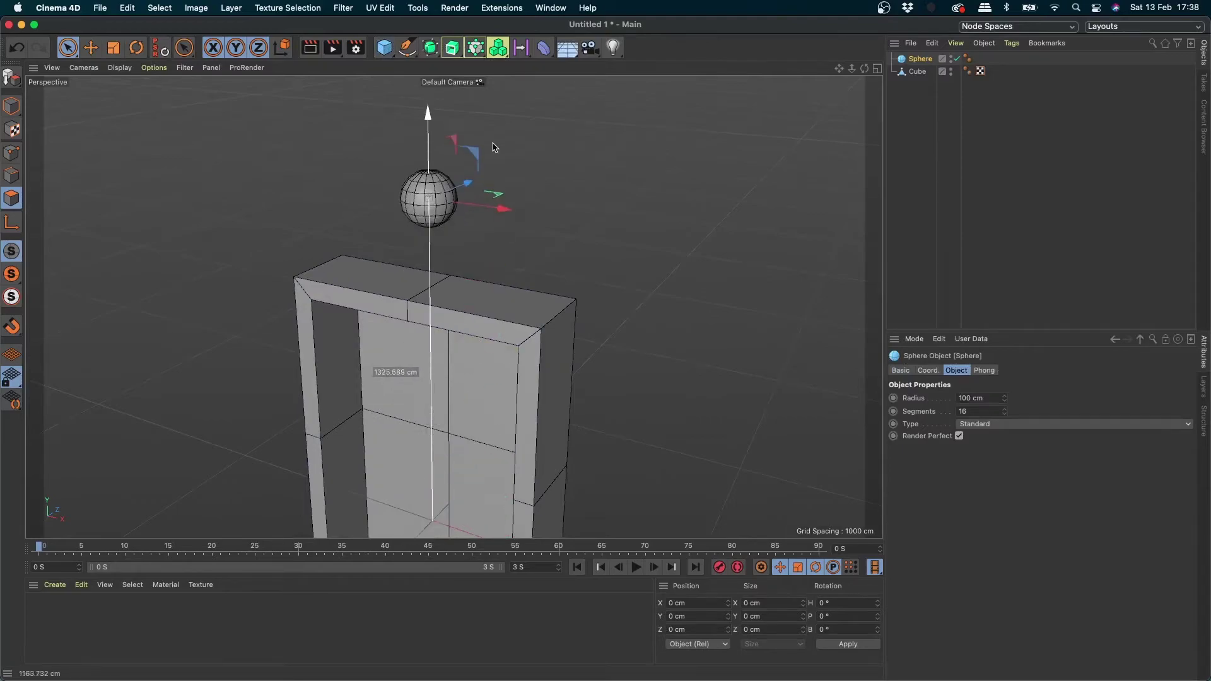
pyautogui.click(917, 72)
pyautogui.click(773, 248)
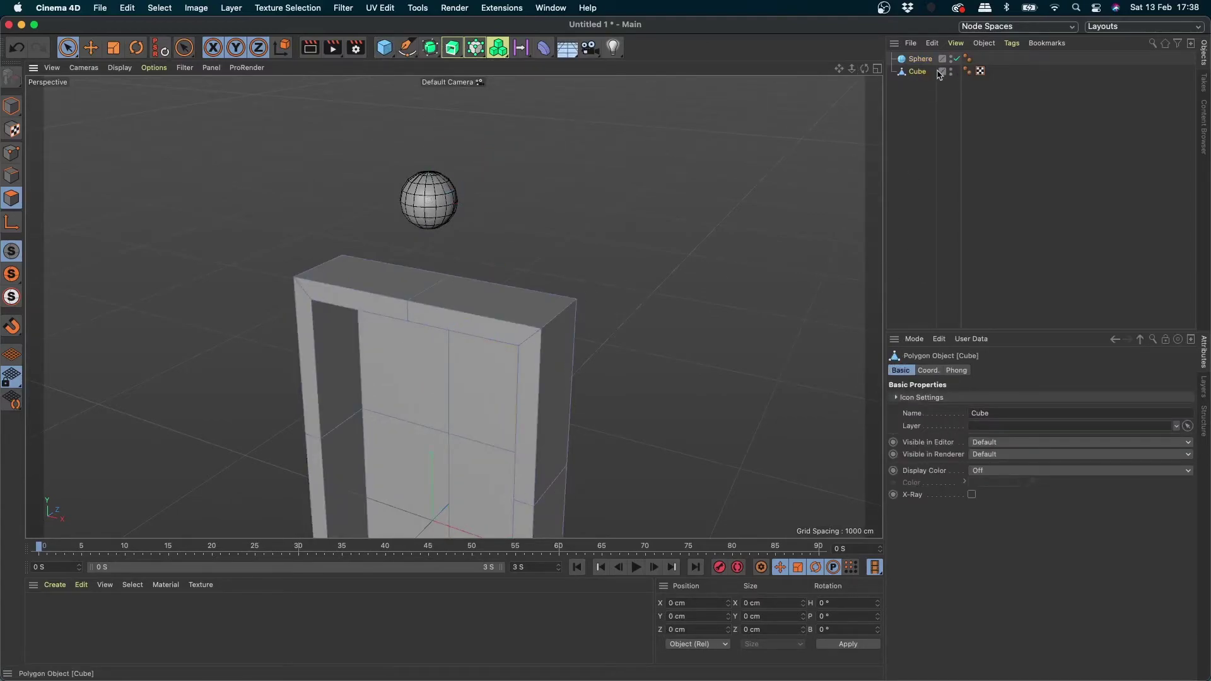
pyautogui.click(1012, 44)
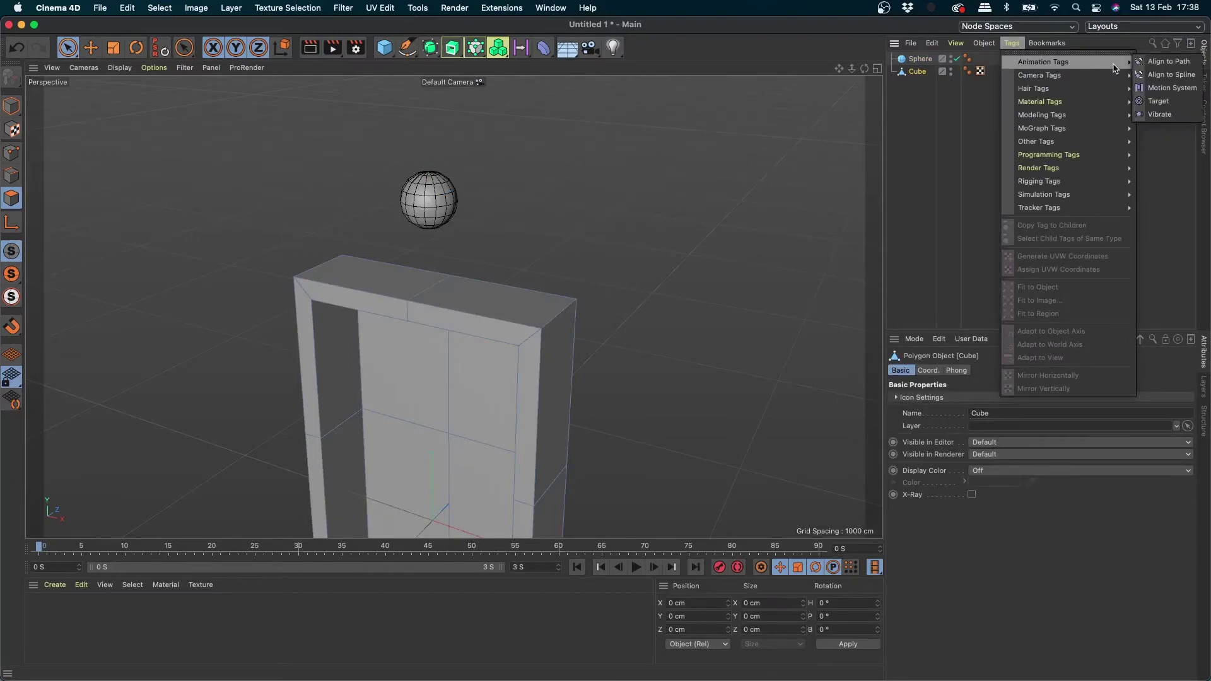
pyautogui.moveTo(1043, 194)
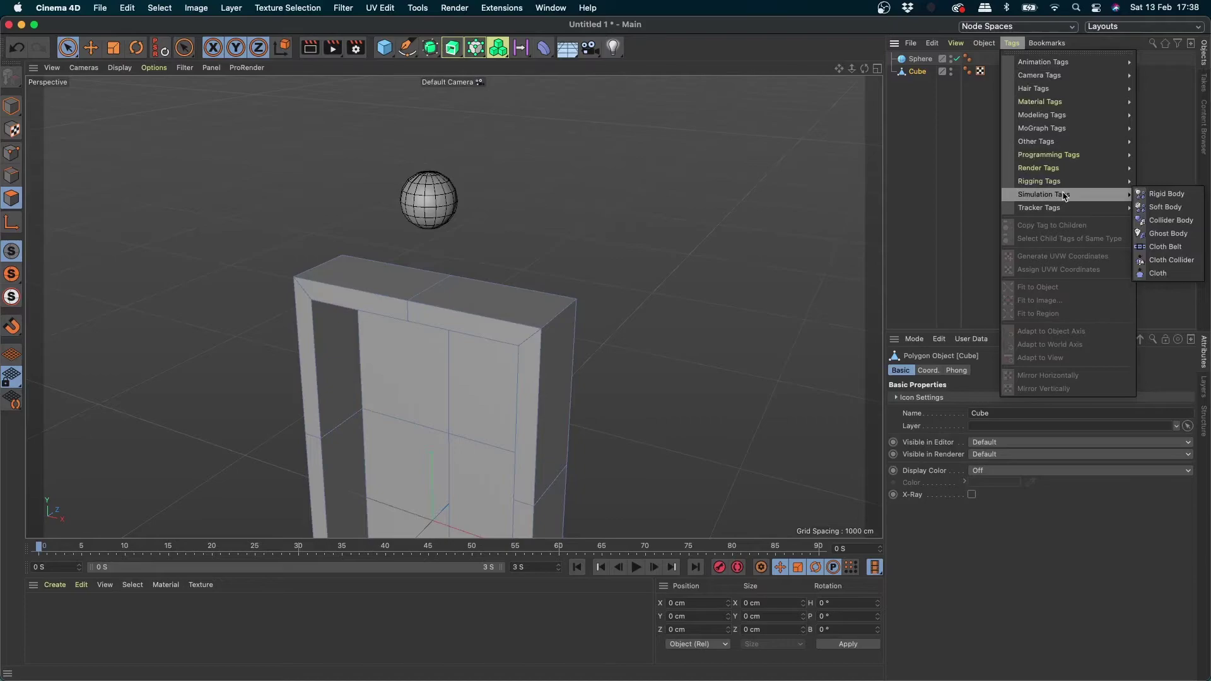
pyautogui.click(1174, 221)
# - Give the Sphere a Rigid Body tag and play the simulation
pyautogui.click(916, 73)
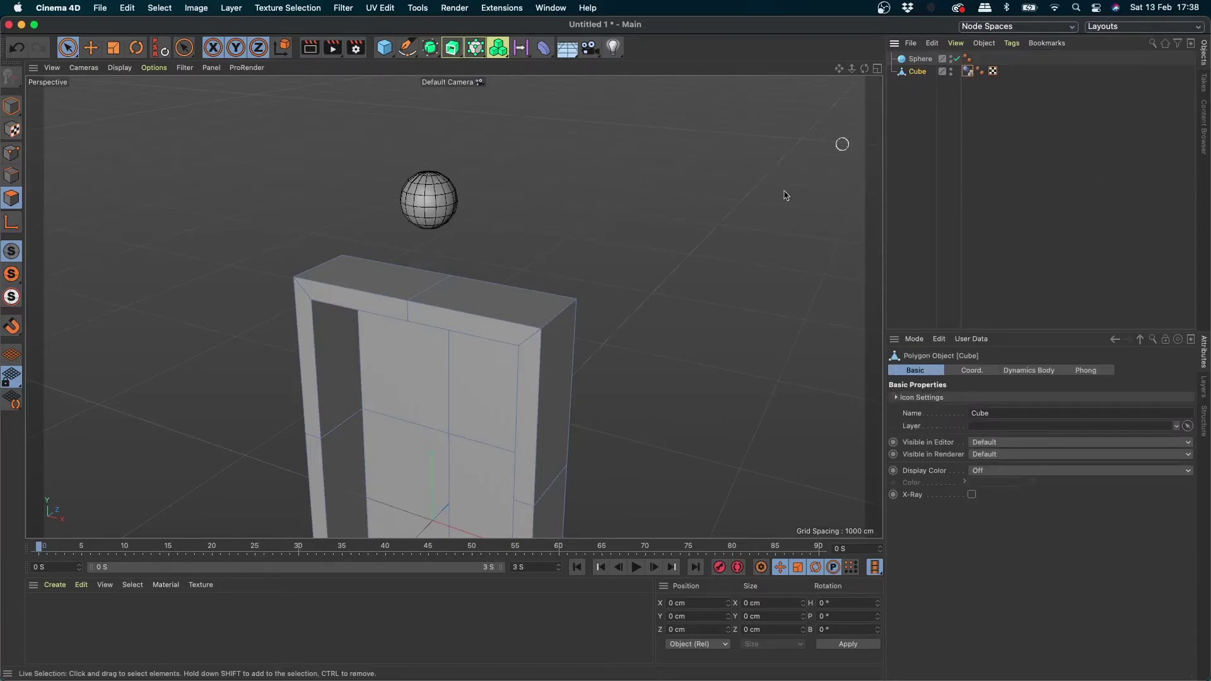
pyautogui.click(926, 60)
pyautogui.click(1011, 43)
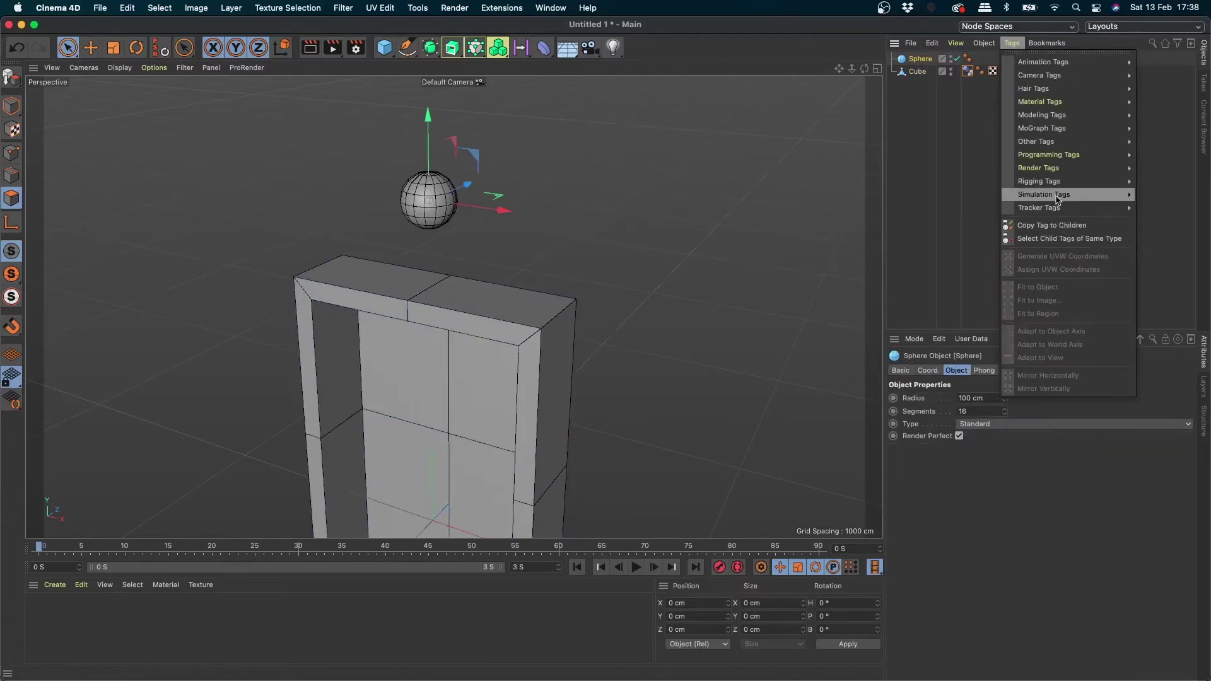
pyautogui.moveTo(1043, 194)
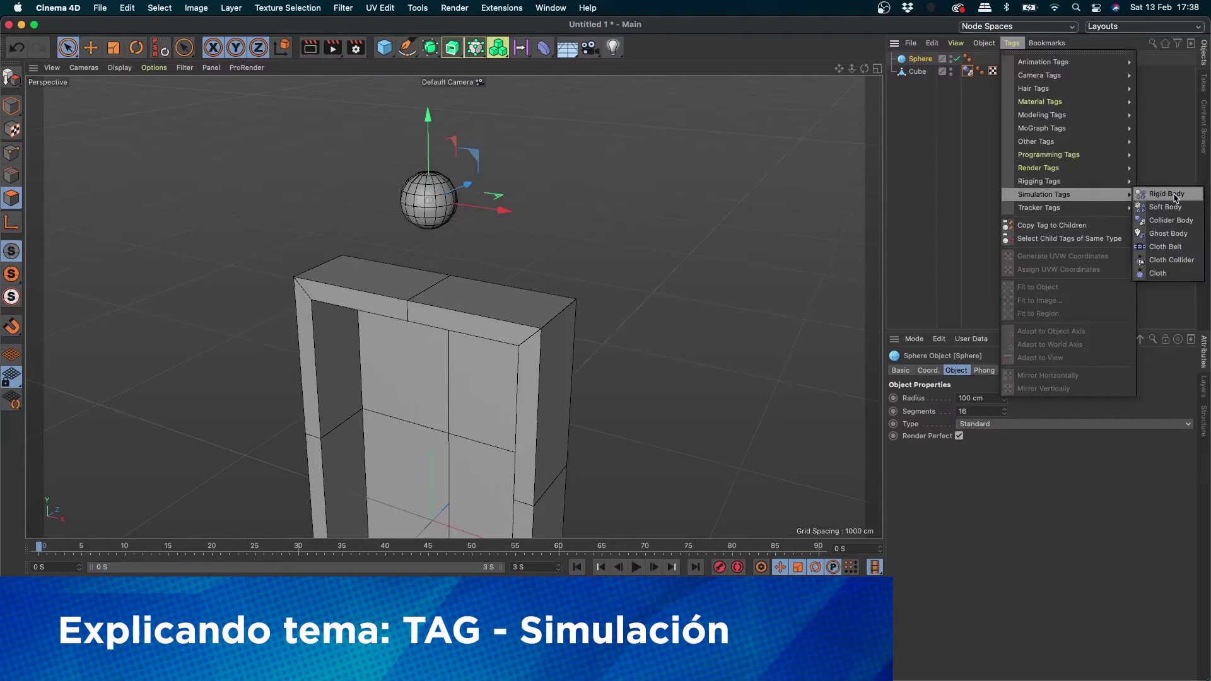
pyautogui.click(1155, 194)
pyautogui.click(642, 568)
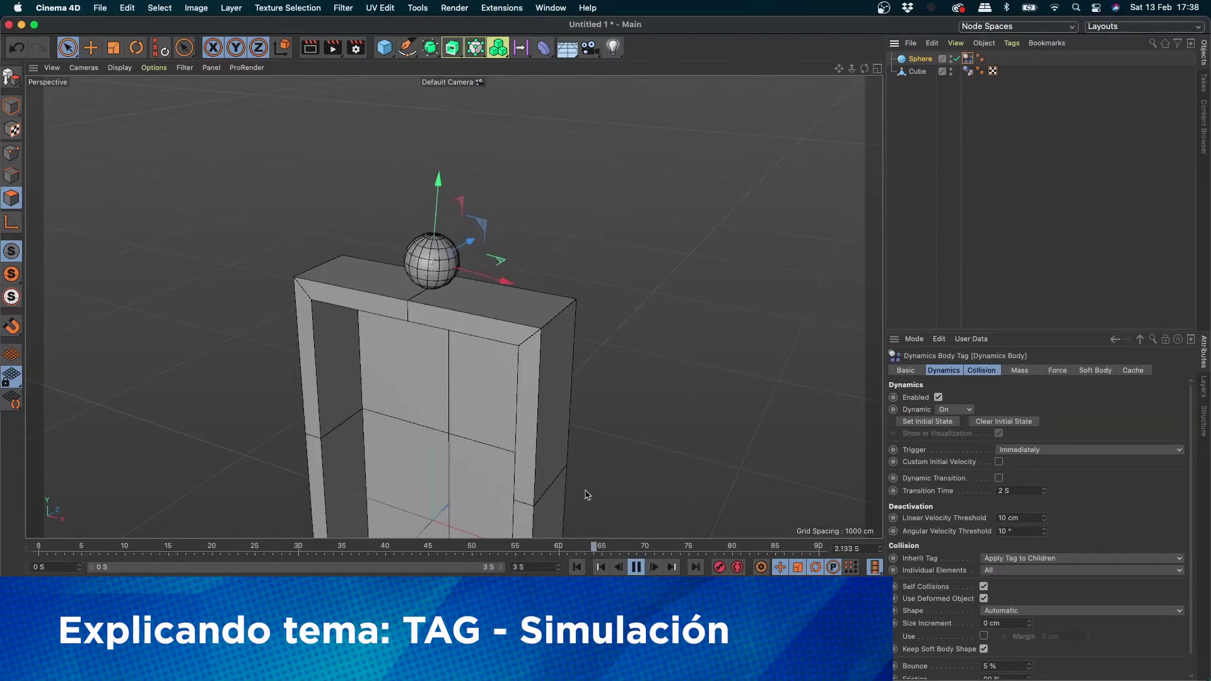
# - Rewind, move the sphere right and higher above the frame, and replay the simulation
pyautogui.click(590, 568)
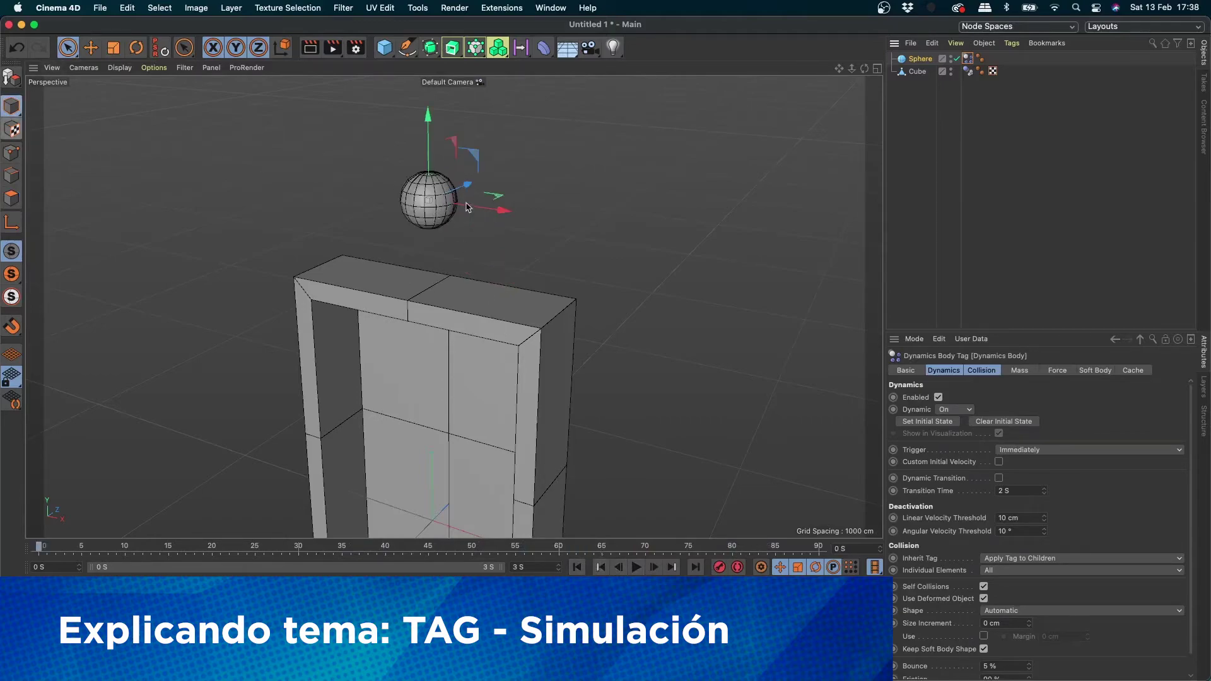
pyautogui.moveTo(467, 208); pyautogui.dragTo(605, 243)
pyautogui.moveTo(570, 180); pyautogui.dragTo(569, 91)
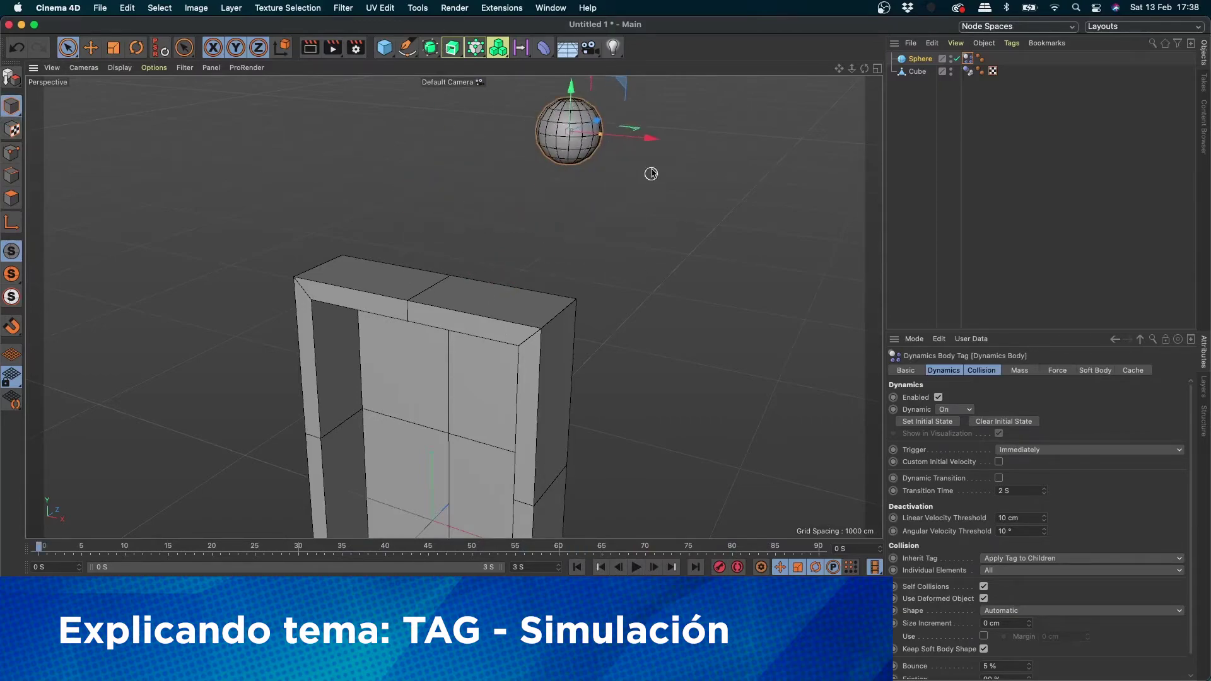
pyautogui.moveTo(649, 142); pyautogui.dragTo(607, 148)
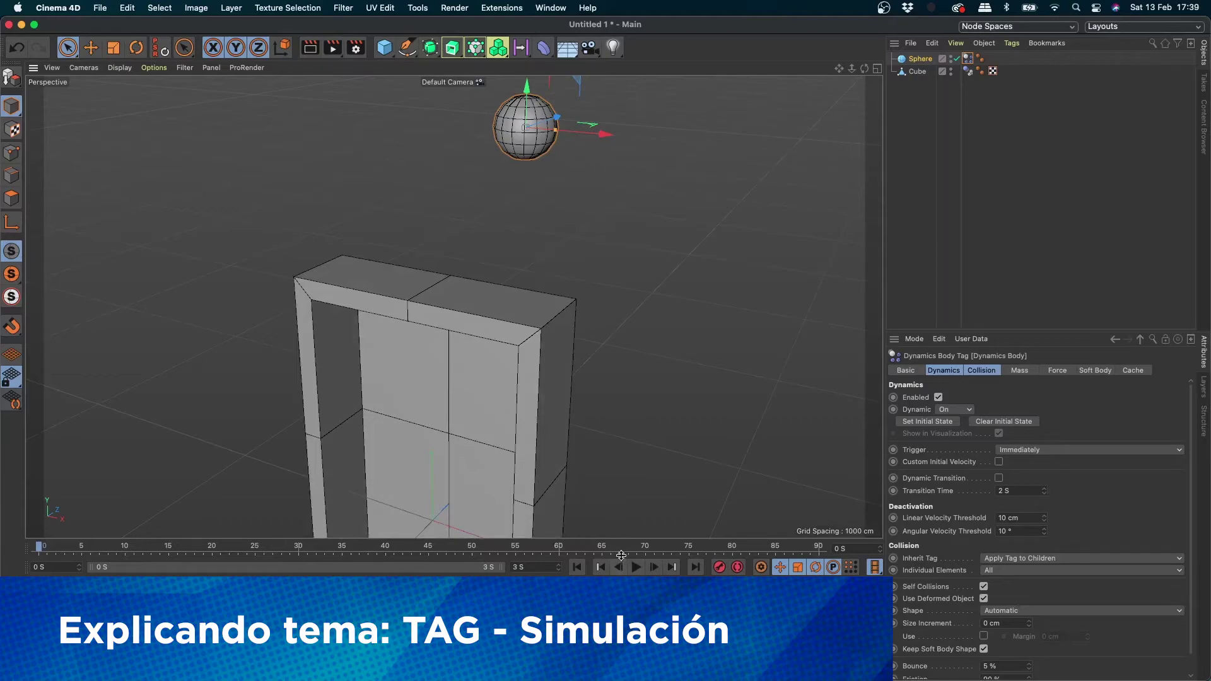
pyautogui.click(637, 567)
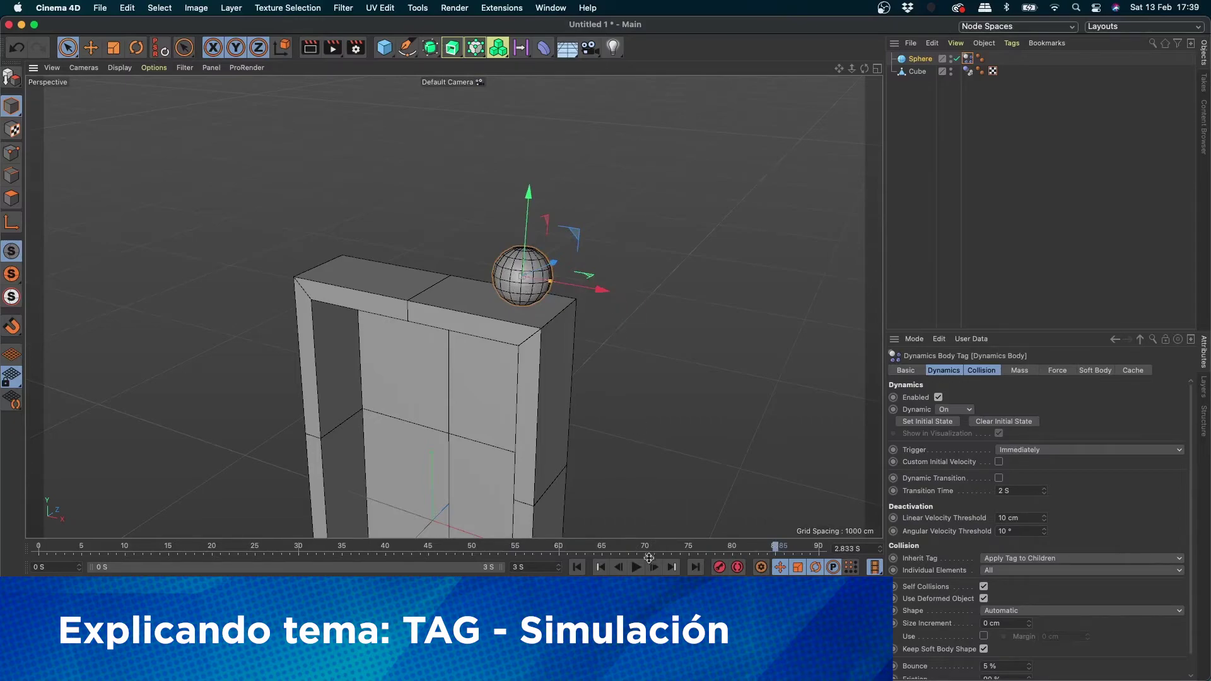
# - Replay the drop onto the cube's edge, then shift the sphere left and pan the view
pyautogui.click(577, 568)
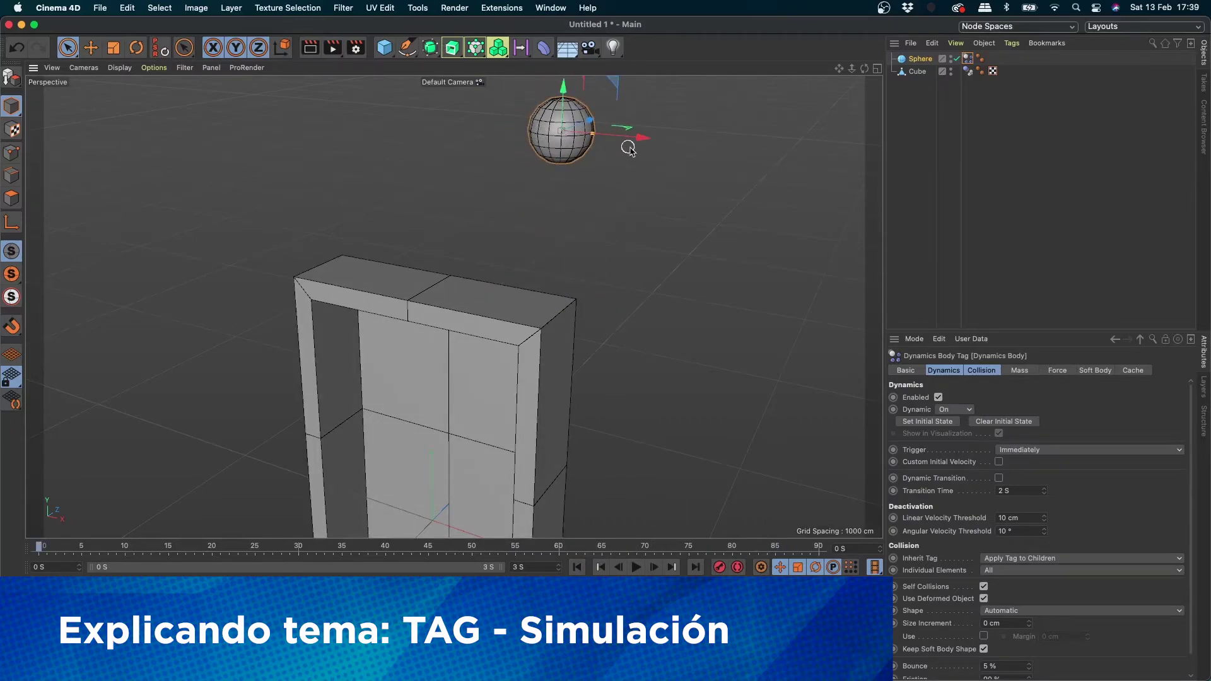
pyautogui.click(637, 567)
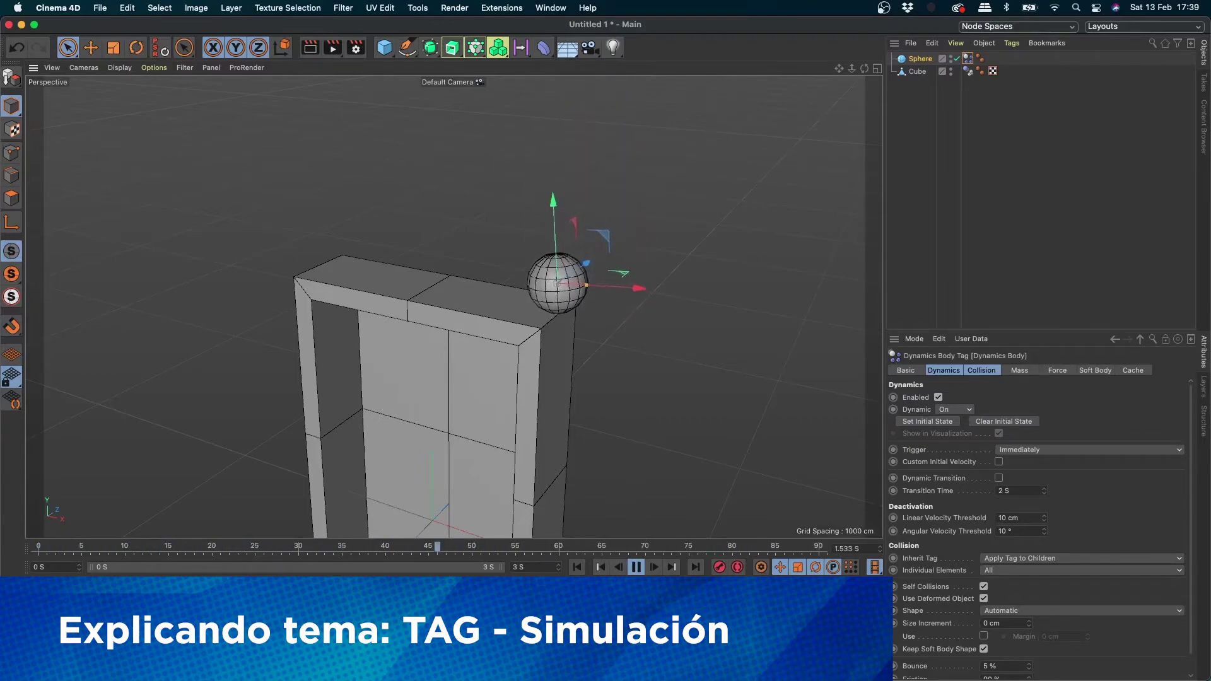
pyautogui.click(597, 568)
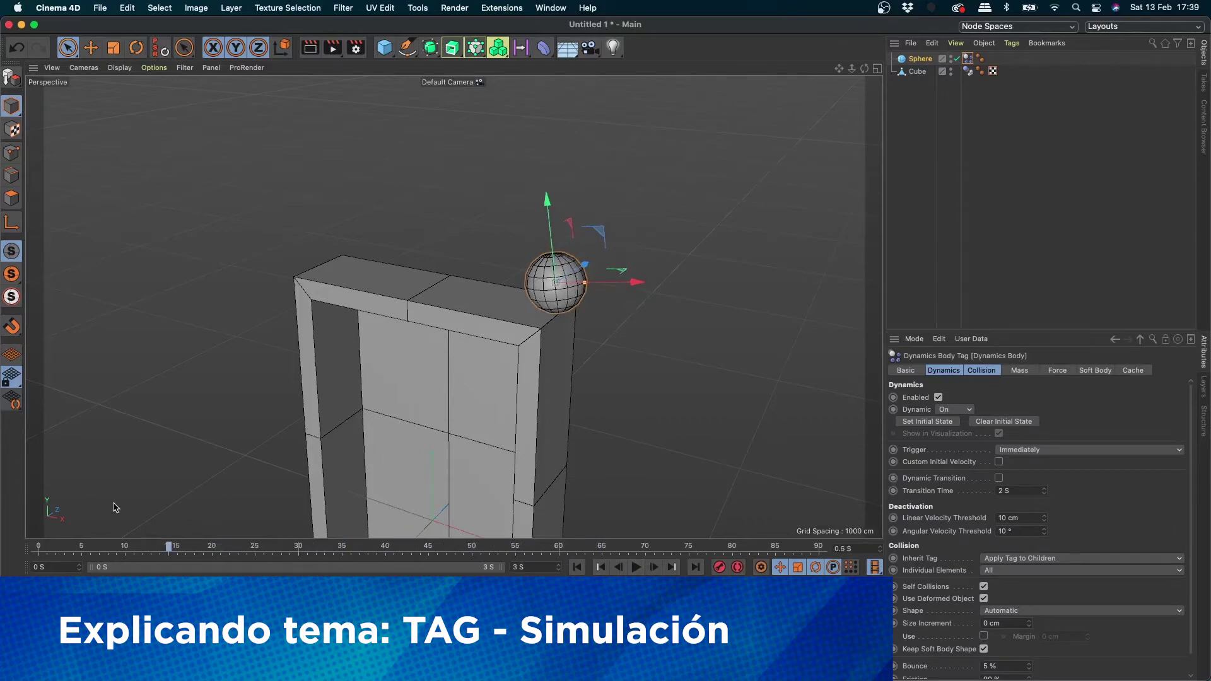
pyautogui.click(604, 570)
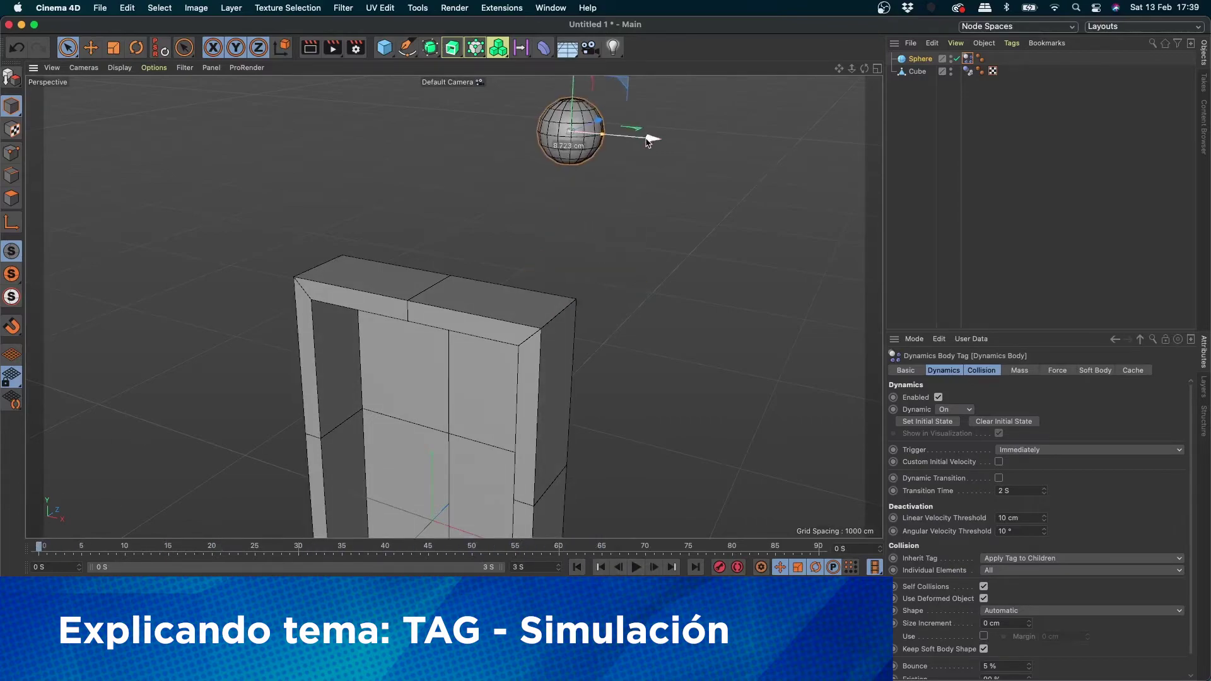
pyautogui.click(637, 568)
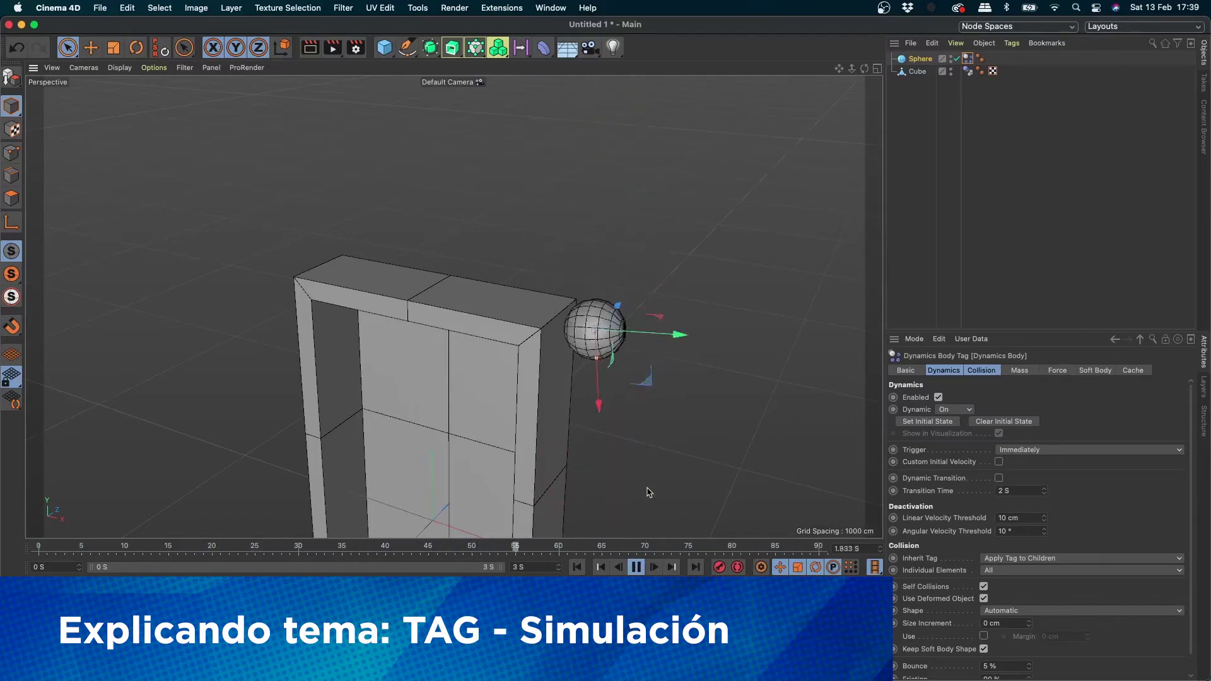
pyautogui.click(639, 568)
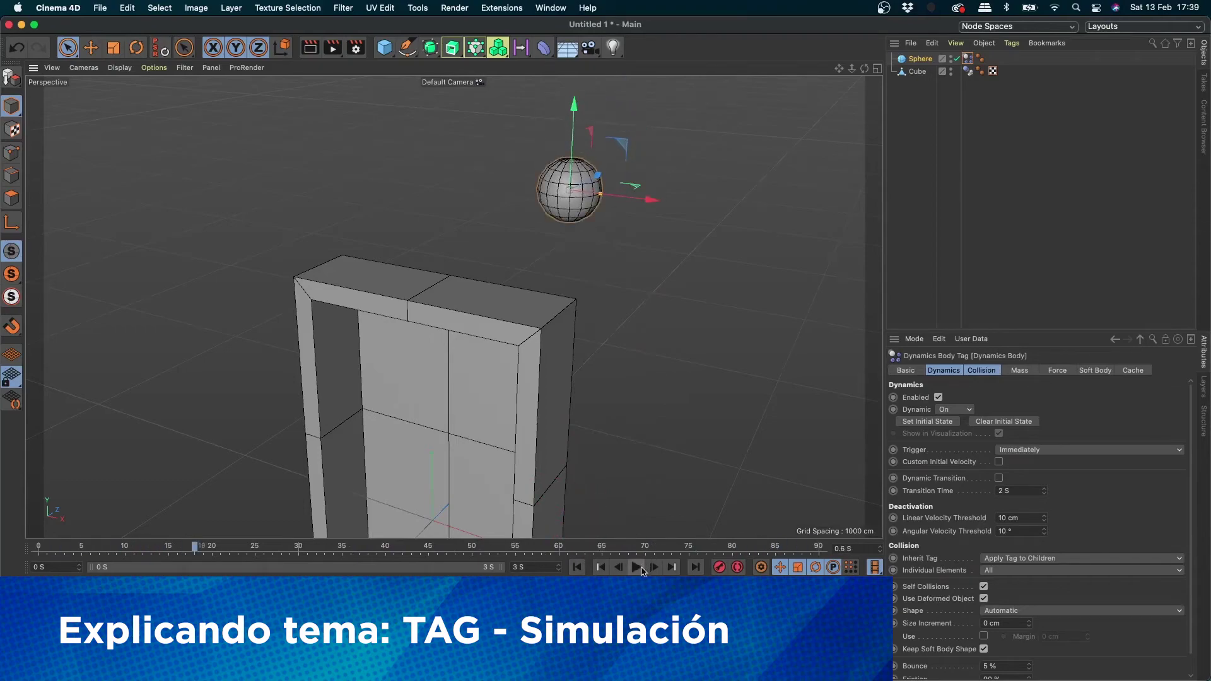
pyautogui.click(576, 567)
pyautogui.moveTo(631, 136); pyautogui.dragTo(523, 117)
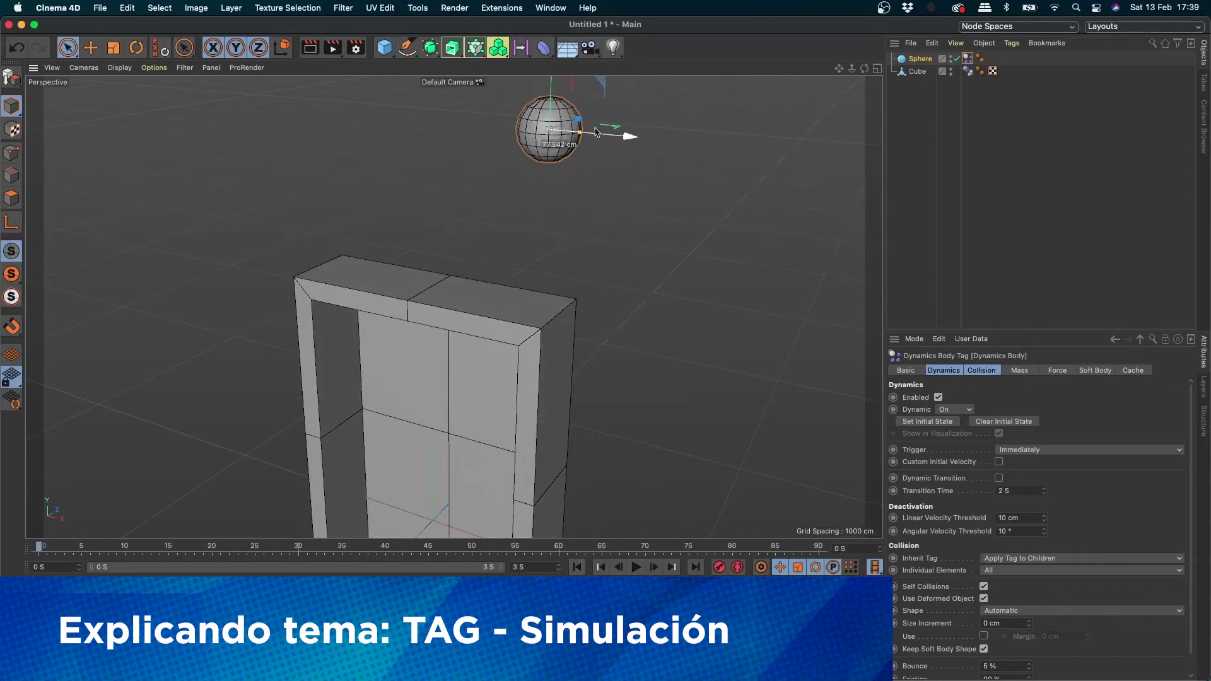
pyautogui.keyDown('alt'); pyautogui.moveTo(591, 219); pyautogui.dragTo(579, 111, button='middle'); pyautogui.keyUp('alt')
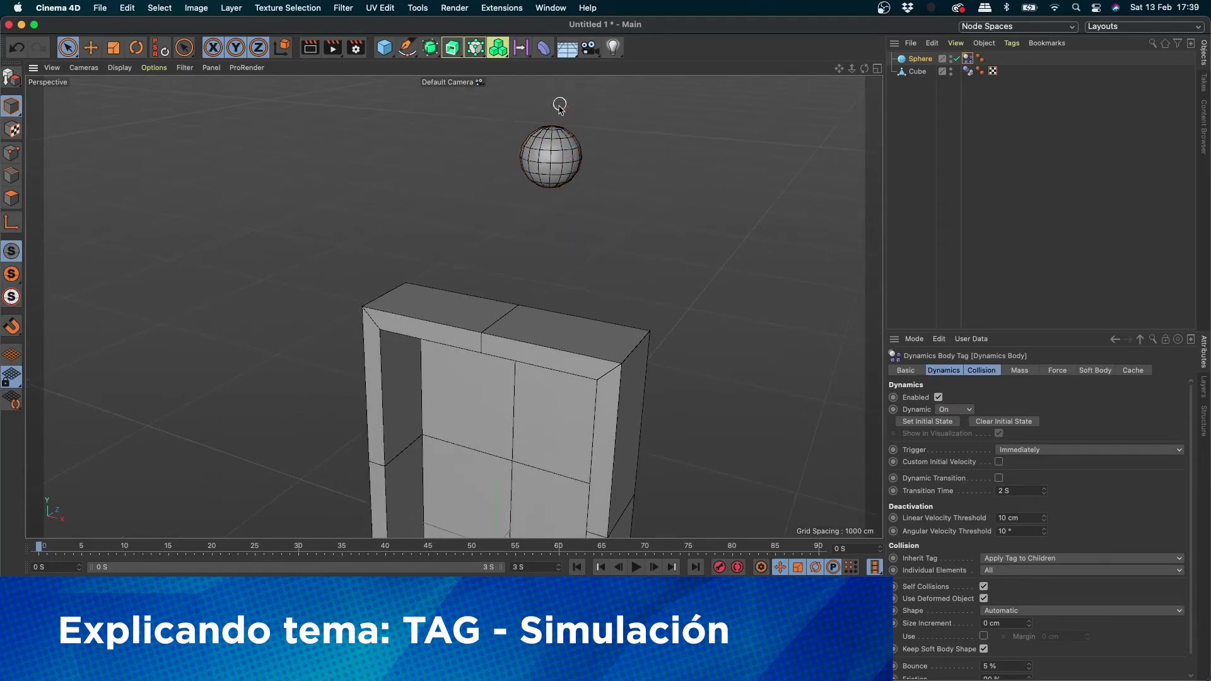
# - Lower the sphere straight down into the frame's recess and orbit to look down into the box
pyautogui.click(561, 177)
pyautogui.moveTo(554, 92)
pyautogui.mouseDown()
pyautogui.moveTo(532, 317)
pyautogui.moveTo(516, 348)
pyautogui.mouseUp()
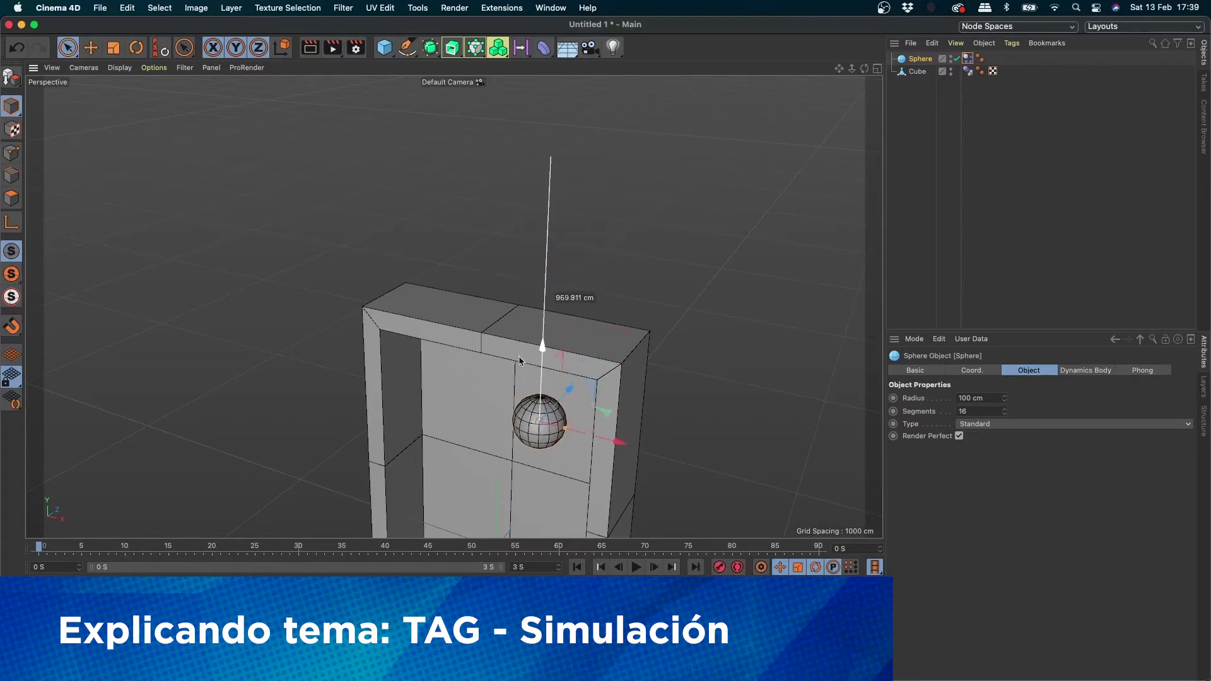
pyautogui.keyDown('alt'); pyautogui.moveTo(516, 348); pyautogui.dragTo(829, 320, button='right'); pyautogui.keyUp('alt')
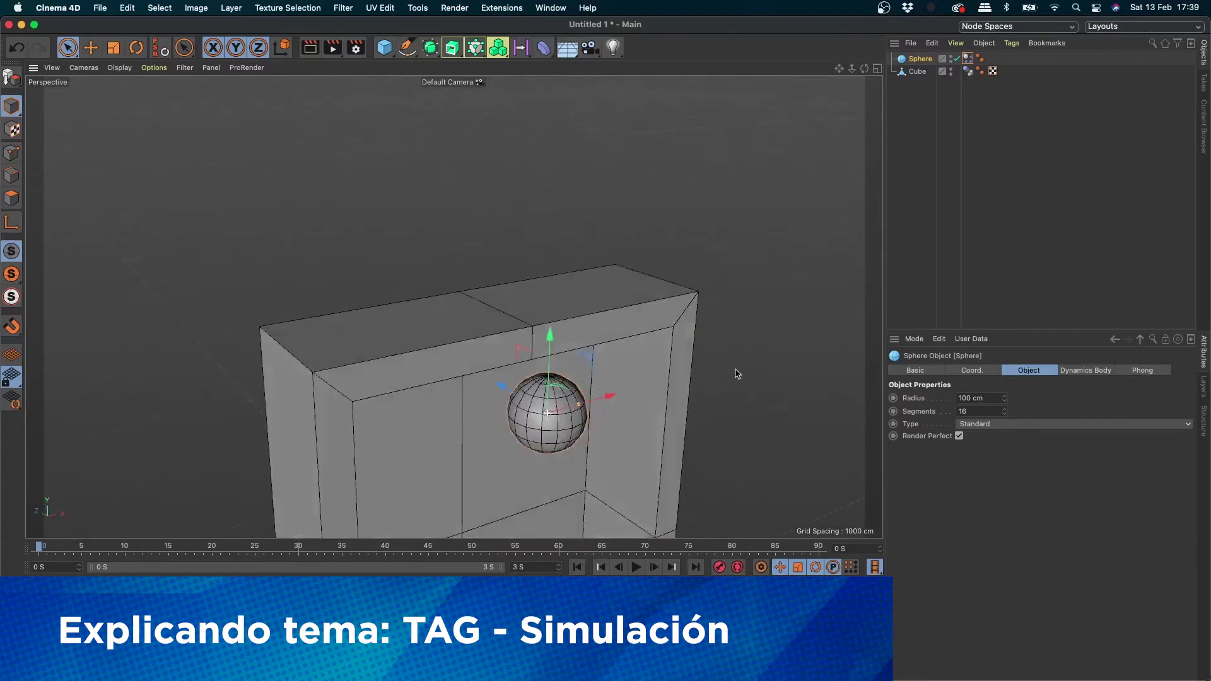
pyautogui.keyDown('alt'); pyautogui.moveTo(829, 320); pyautogui.dragTo(544, 217); pyautogui.keyUp('alt')
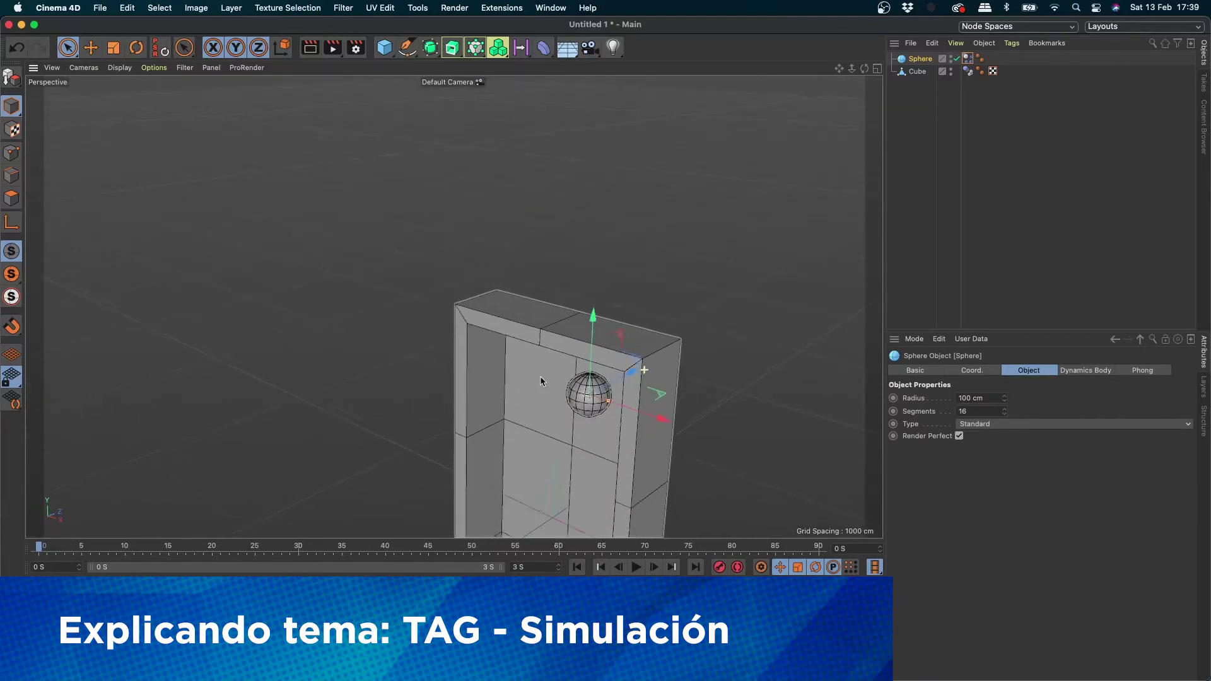
pyautogui.keyDown('alt'); pyautogui.moveTo(527, 234); pyautogui.dragTo(463, 340); pyautogui.keyUp('alt')
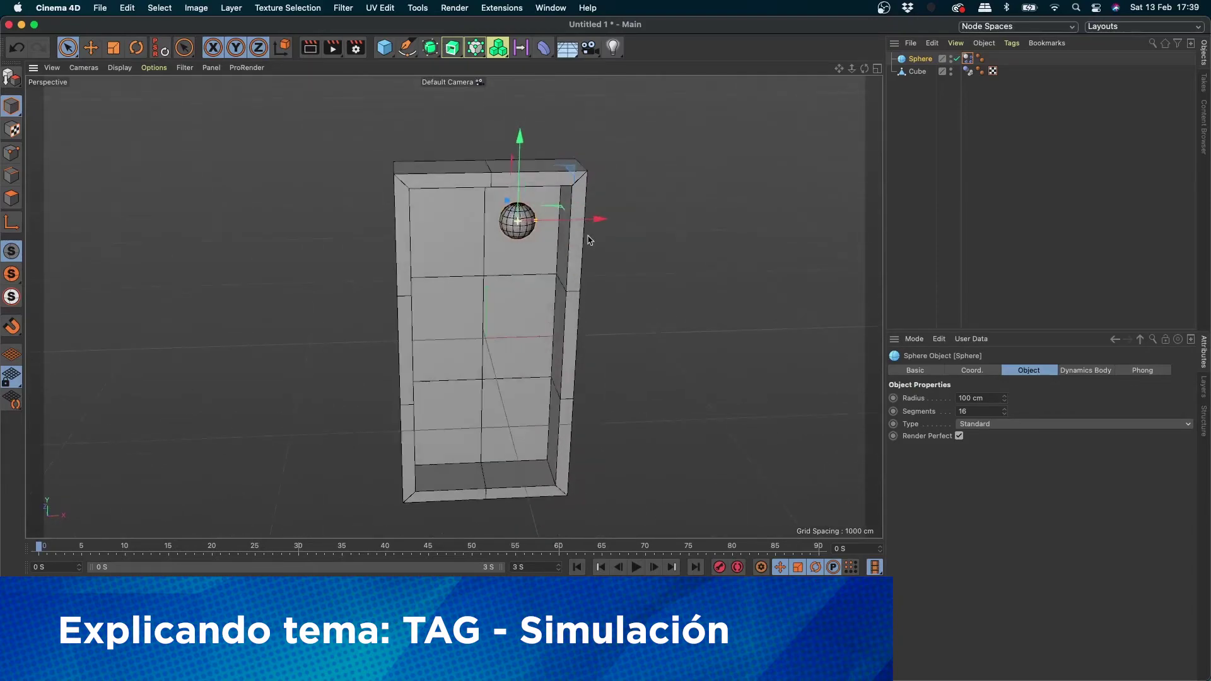
pyautogui.scroll(3, 633, 244)
pyautogui.keyDown('alt'); pyautogui.moveTo(632, 244); pyautogui.dragTo(631, 549); pyautogui.keyUp('alt')
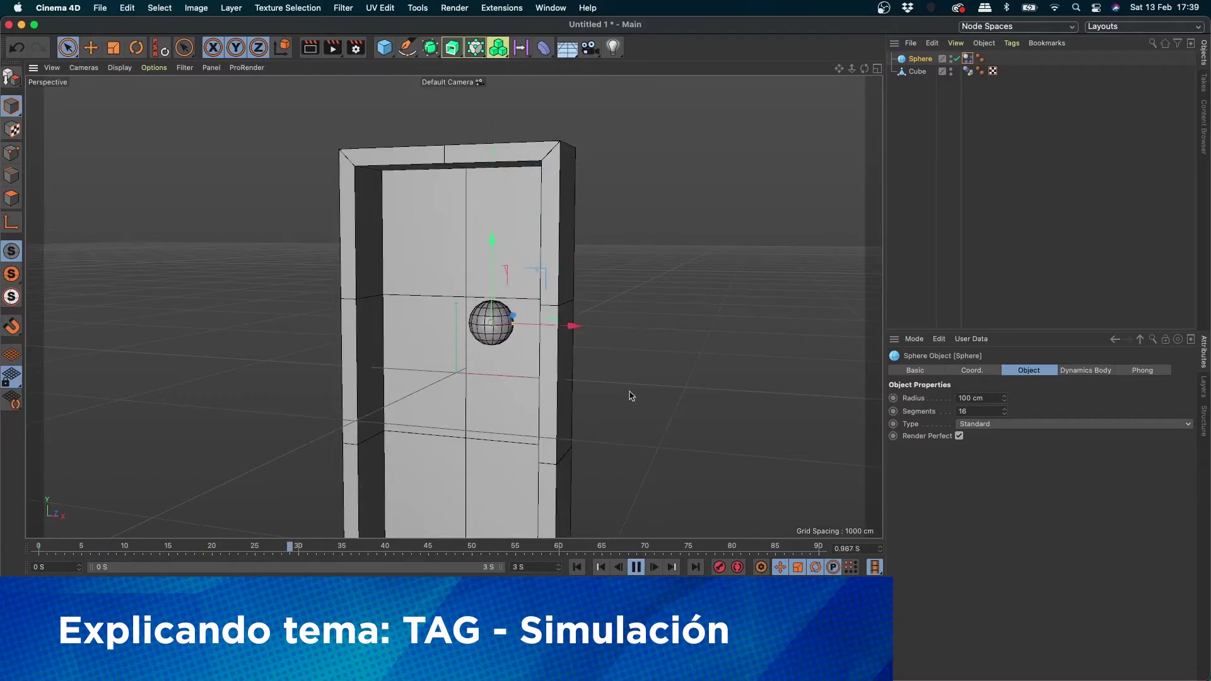
pyautogui.moveTo(630, 395)
pyautogui.keyDown('alt'); pyautogui.mouseDown()
pyautogui.moveTo(683, 186)
pyautogui.moveTo(679, 260)
pyautogui.moveTo(638, 400)
pyautogui.moveTo(638, 456)
pyautogui.moveTo(638, 440)
pyautogui.mouseUp(); pyautogui.keyUp('alt')
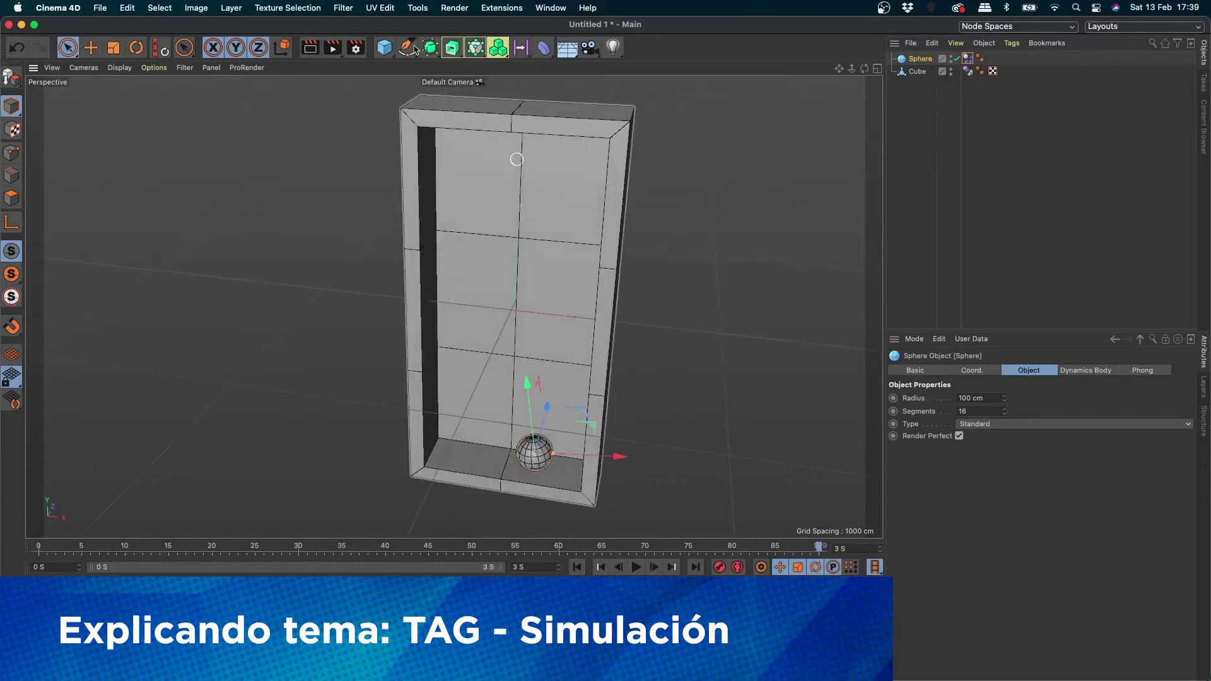
pyautogui.click(385, 47)
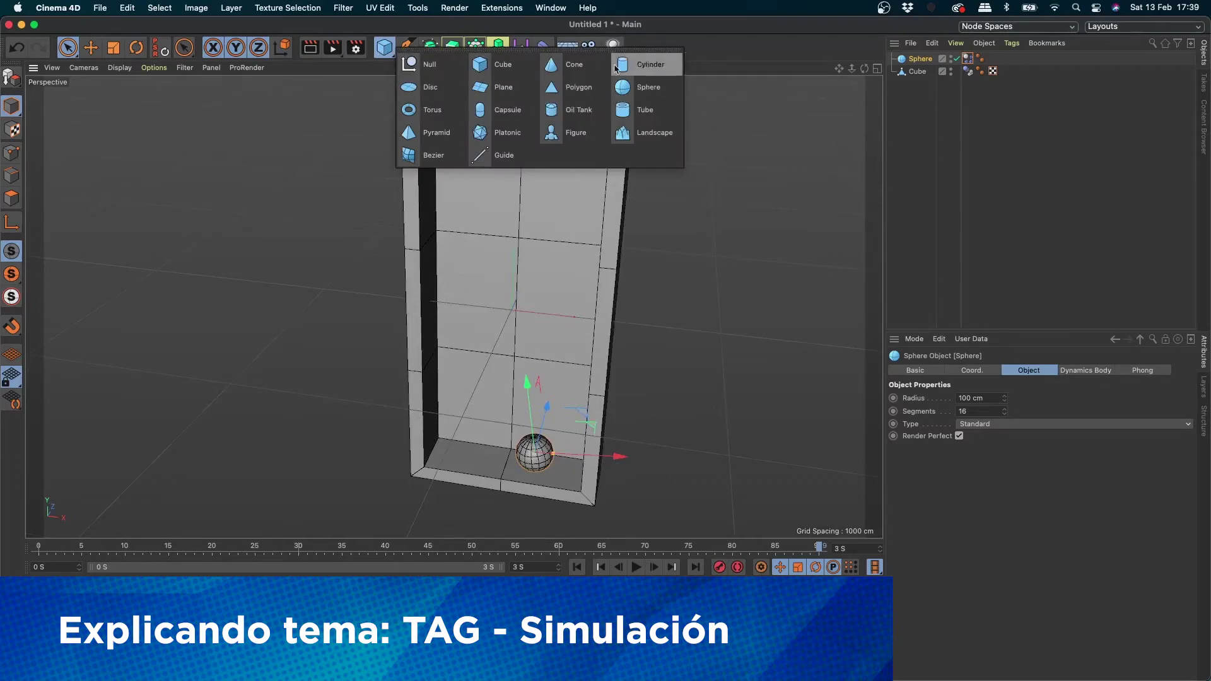
# - Add a new cube and stretch it into a tall panel at the frame's front
pyautogui.click(508, 67)
pyautogui.moveTo(530, 311)
pyautogui.keyDown('alt'); pyautogui.mouseDown()
pyautogui.moveTo(511, 311)
pyautogui.moveTo(516, 145)
pyautogui.mouseUp(); pyautogui.keyUp('alt')
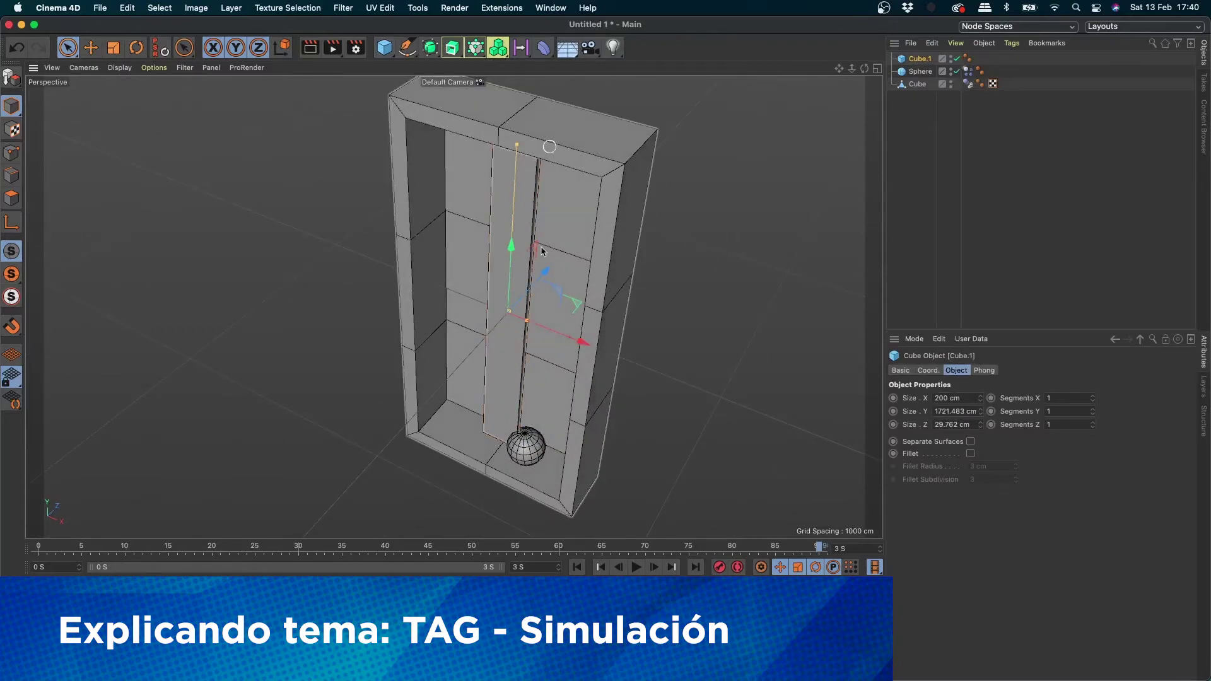
pyautogui.moveTo(528, 321); pyautogui.dragTo(587, 344)
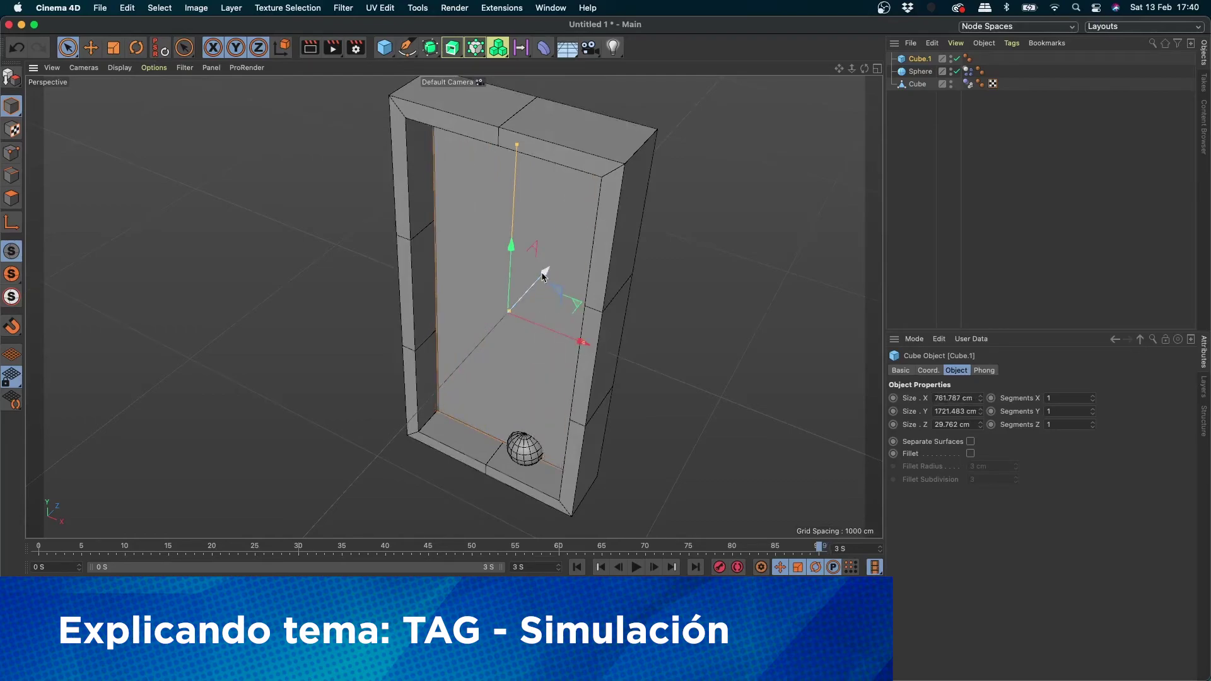
pyautogui.moveTo(543, 276); pyautogui.dragTo(527, 298)
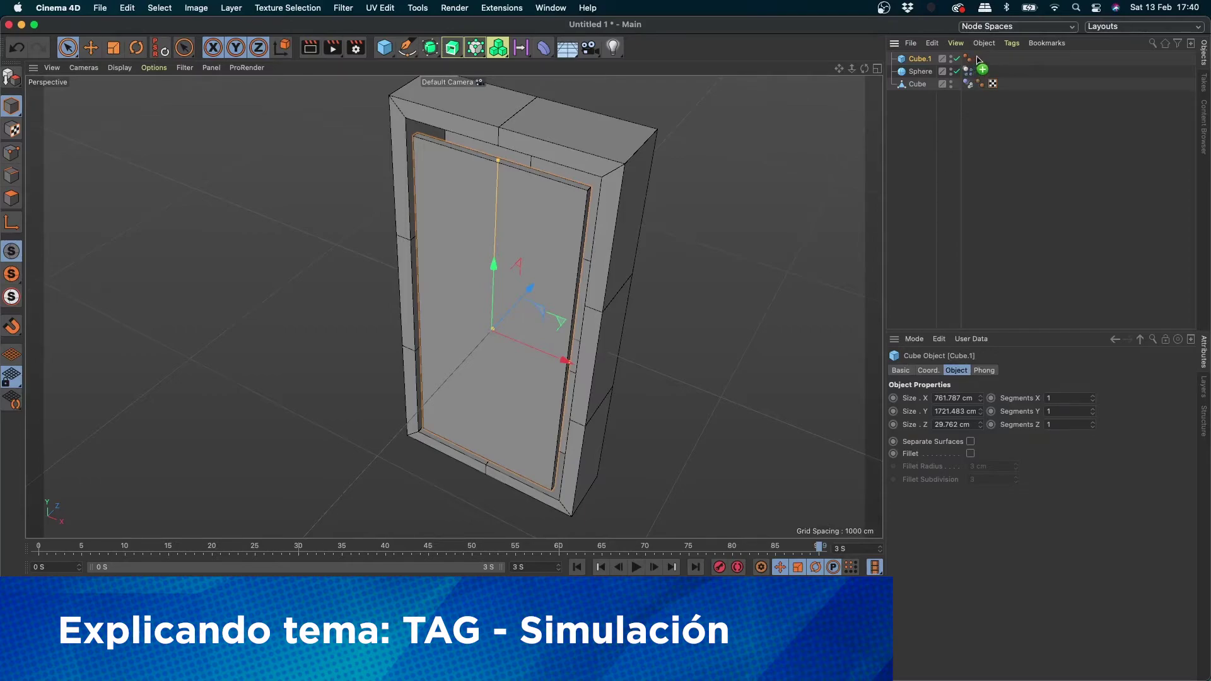
# - Give Cube.1 a Dynamics Body tag with Dynamic off and Static Mesh shape
pyautogui.moveTo(979, 60); pyautogui.dragTo(980, 59)
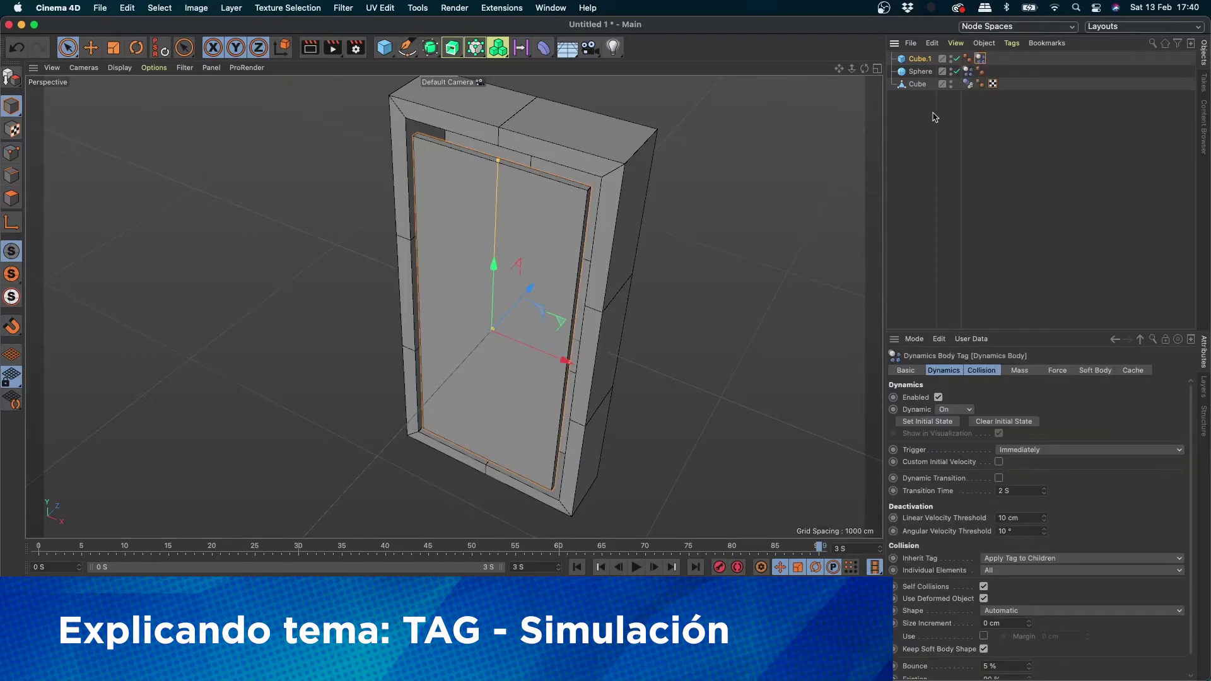
pyautogui.press('Delete')
pyautogui.moveTo(981, 67); pyautogui.dragTo(980, 59)
pyautogui.rightClick(921, 55)
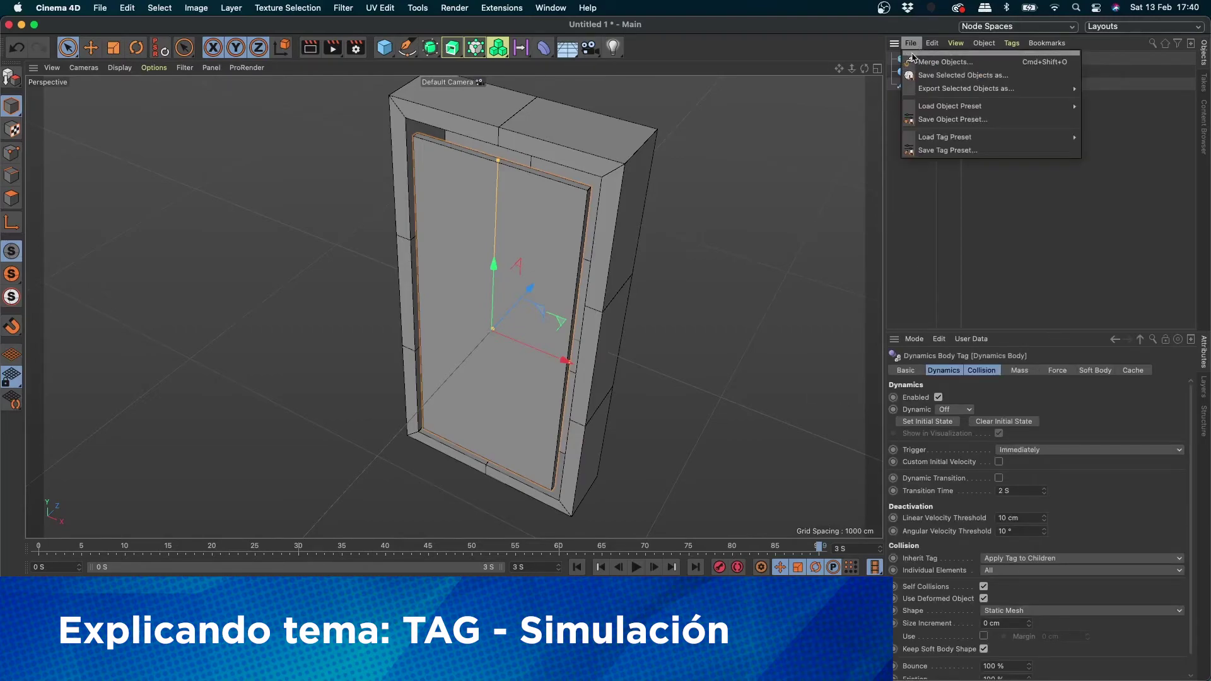
pyautogui.click(919, 59)
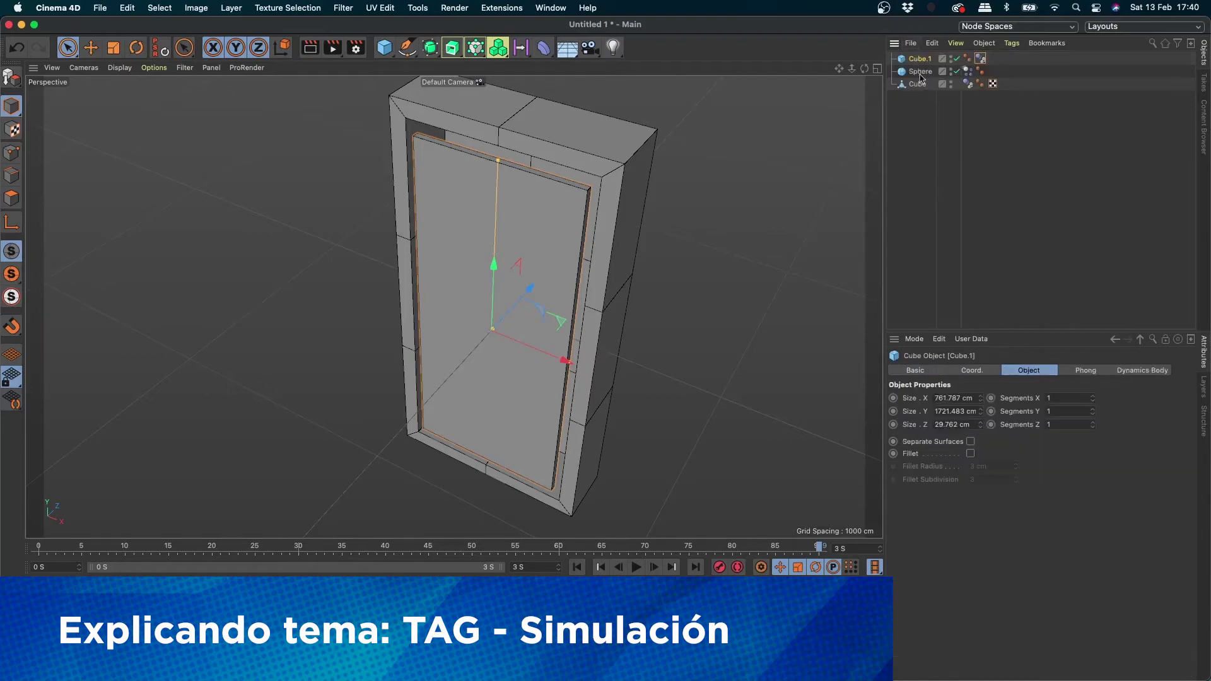
# - Turn on X-Ray for the front panel so it is see-through
pyautogui.click(921, 372)
pyautogui.click(972, 507)
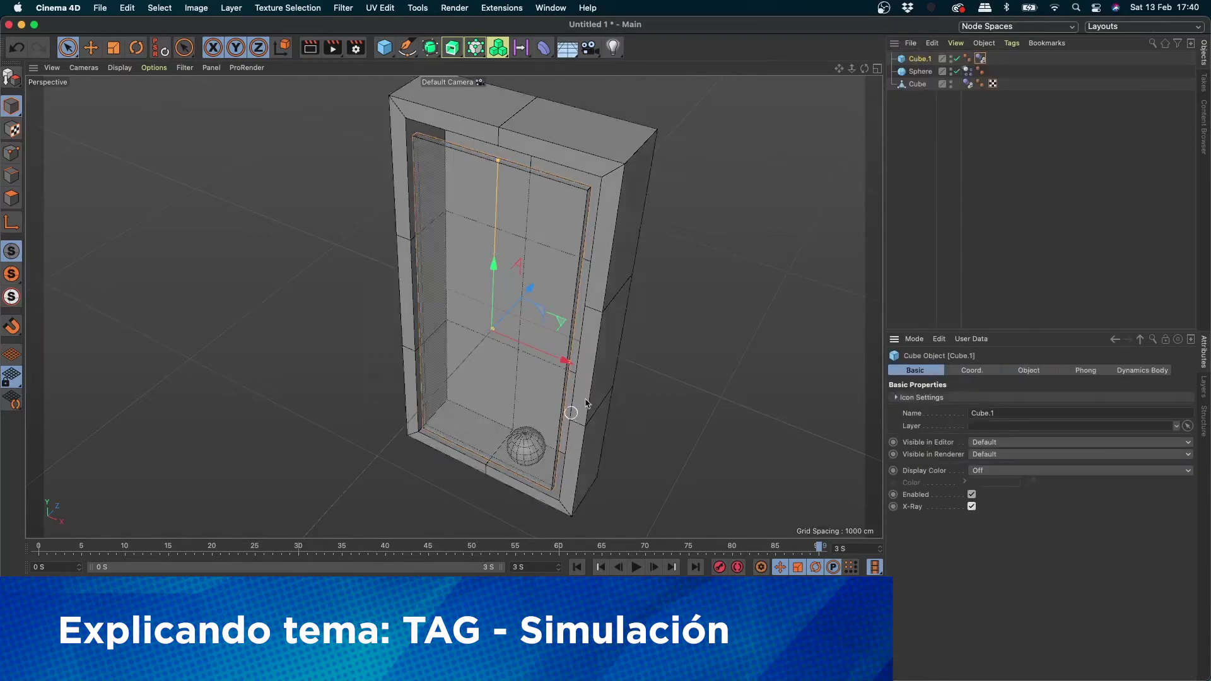
pyautogui.moveTo(617, 398)
pyautogui.keyDown('alt'); pyautogui.mouseDown()
pyautogui.moveTo(679, 341)
pyautogui.moveTo(641, 370)
pyautogui.mouseUp(); pyautogui.keyUp('alt')
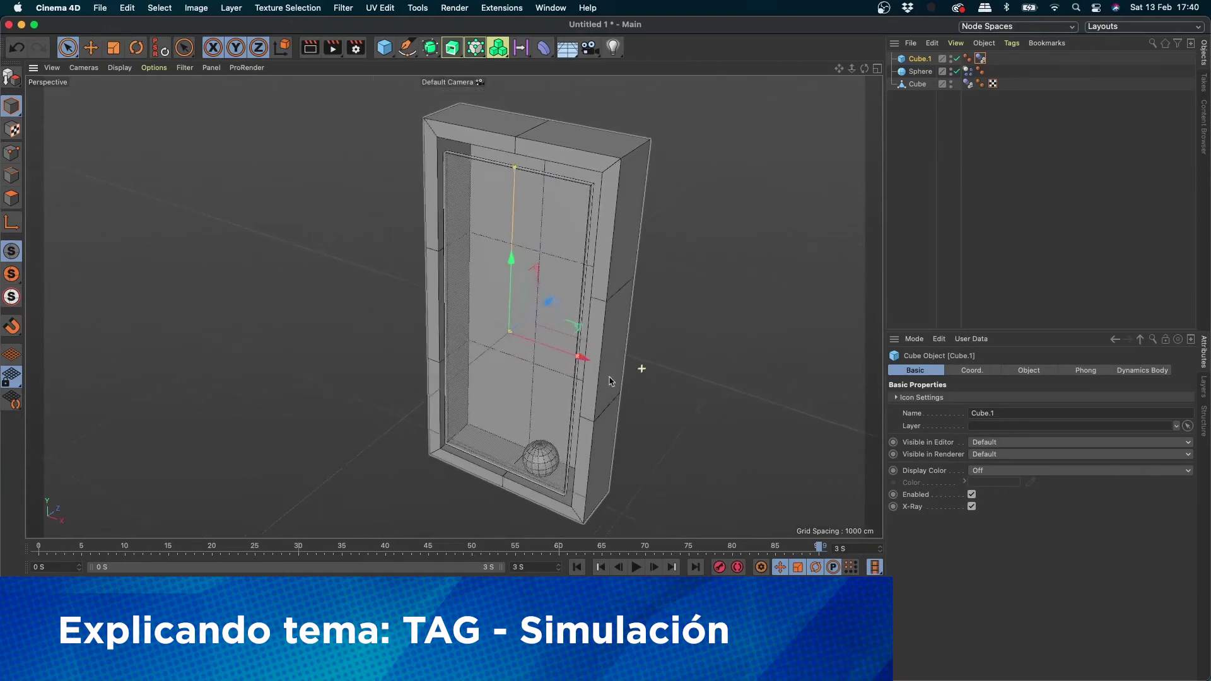
# - Play the simulation from the start, stop it, and rewind to the first frame
pyautogui.click(578, 567)
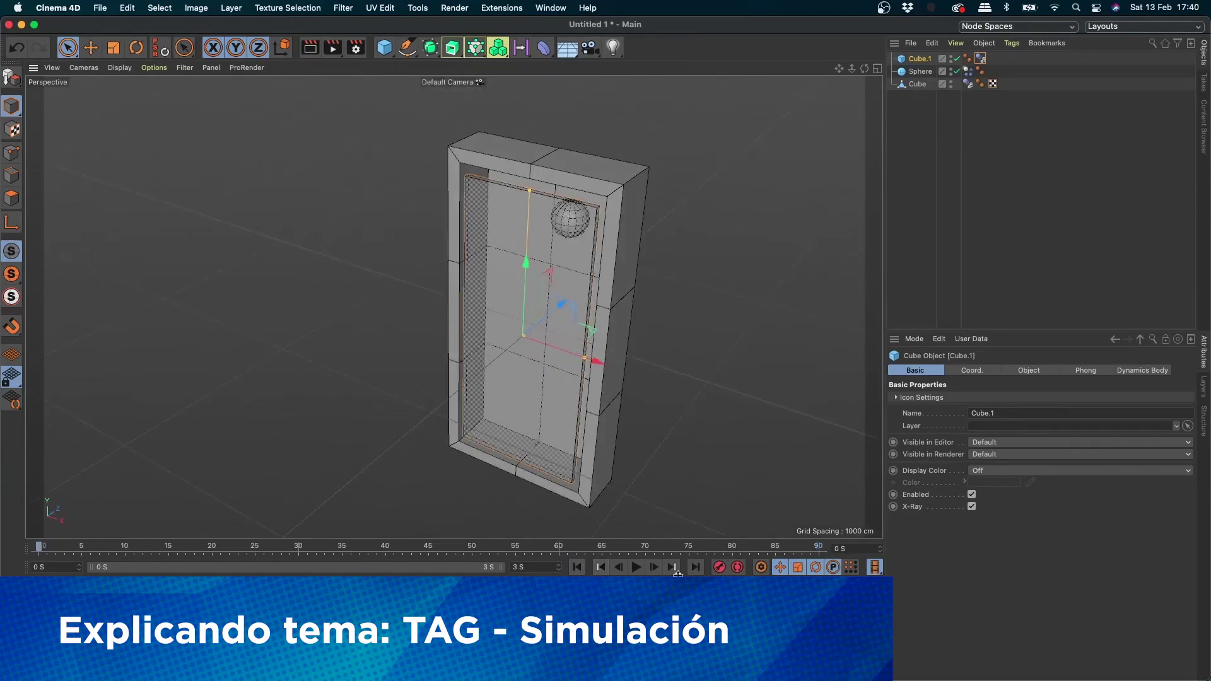
pyautogui.click(637, 568)
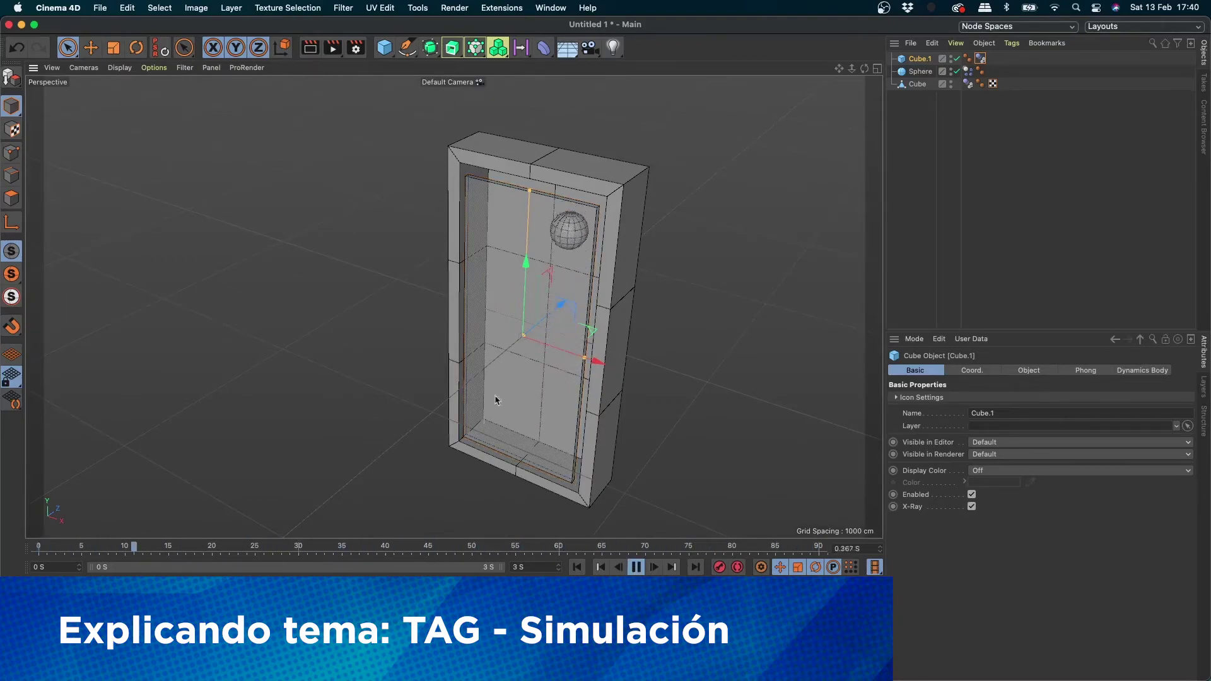
pyautogui.click(636, 567)
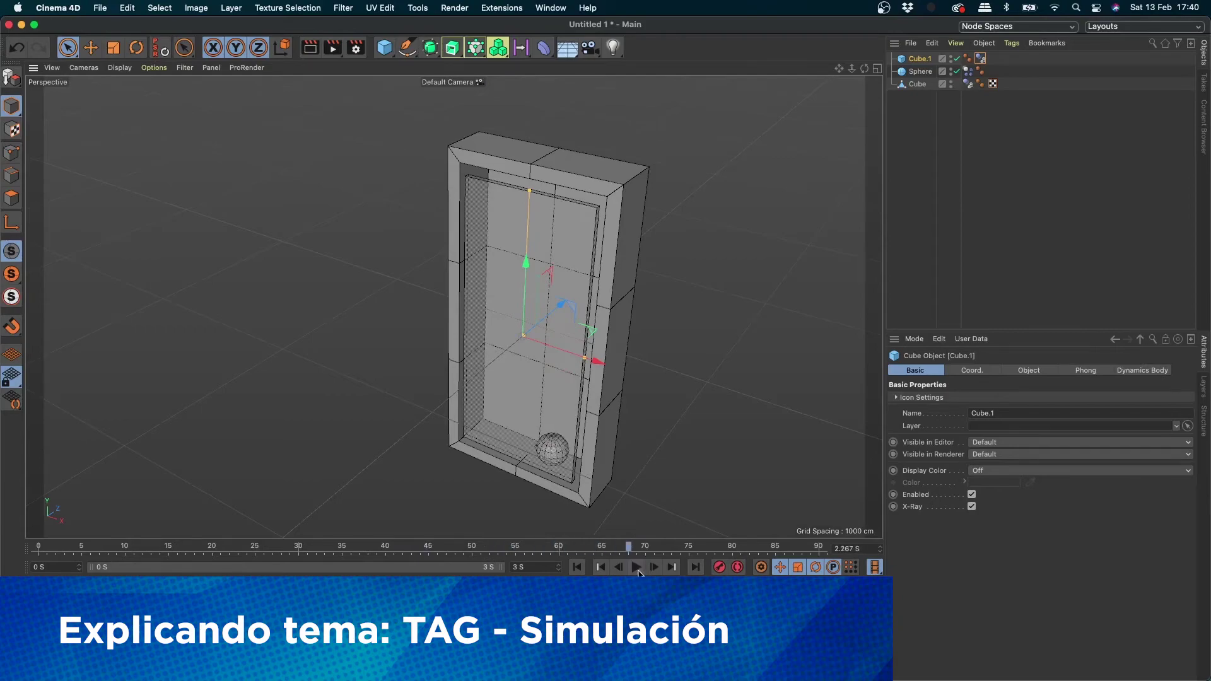
pyautogui.click(578, 567)
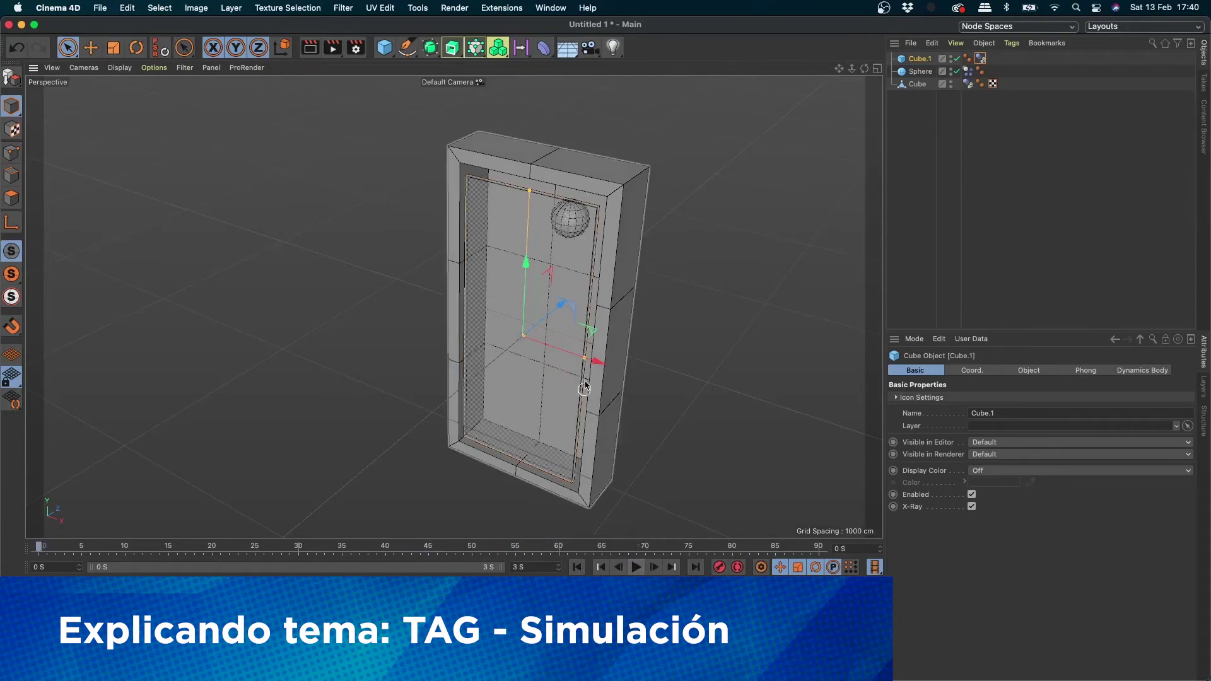
pyautogui.moveTo(605, 404)
pyautogui.keyDown('alt'); pyautogui.mouseDown()
pyautogui.moveTo(625, 360)
pyautogui.moveTo(798, 371)
pyautogui.moveTo(769, 338)
pyautogui.moveTo(542, 353)
pyautogui.moveTo(681, 376)
pyautogui.mouseUp(); pyautogui.keyUp('alt')
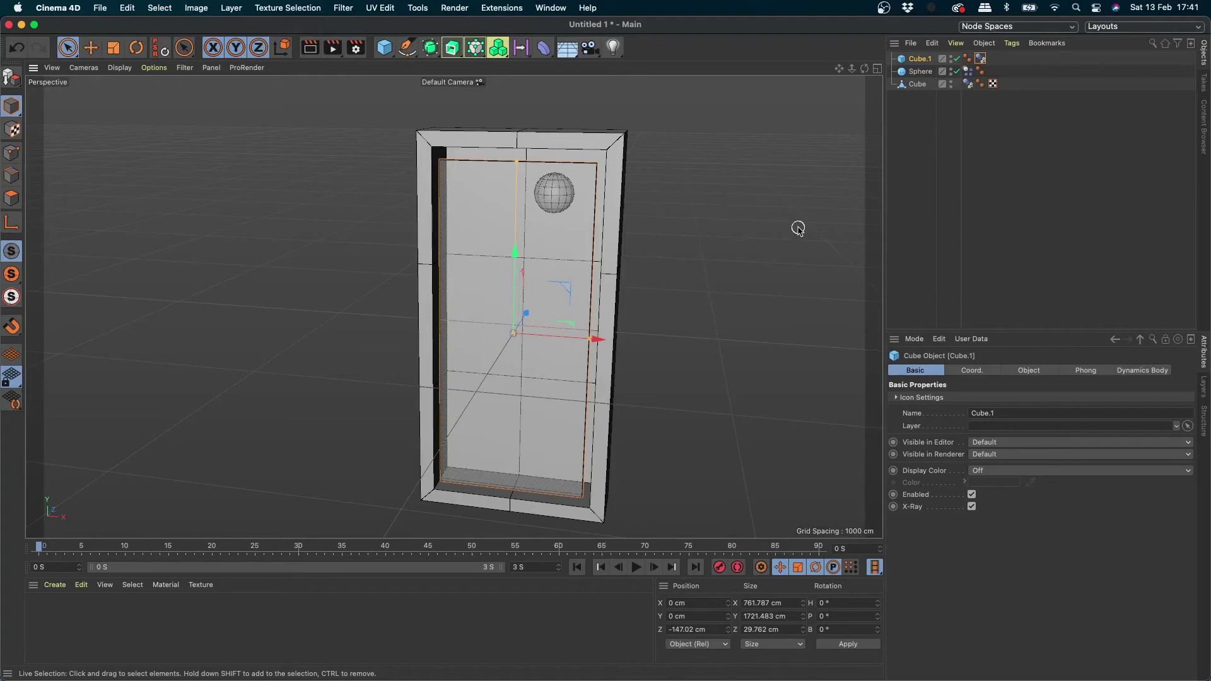
# - Move the Sphere up inside the door frame to Y 1467.375 cm
pyautogui.hotkey('ctrl', 'a')
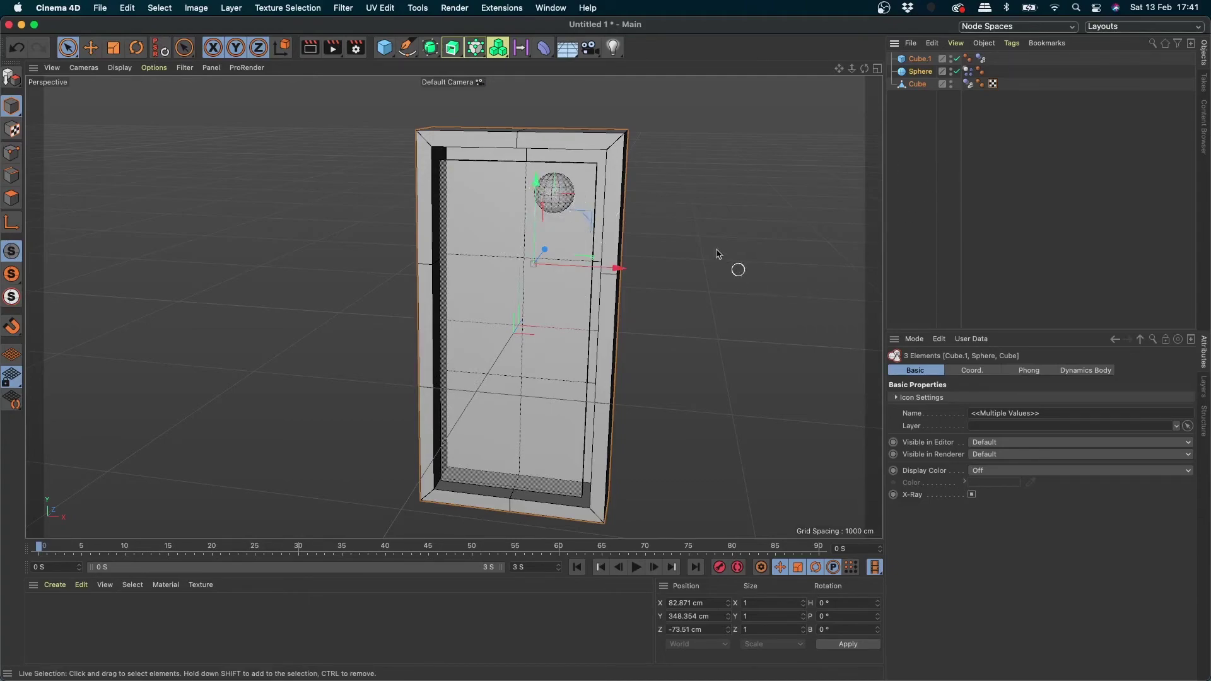
pyautogui.moveTo(706, 220)
pyautogui.keyDown('alt'); pyautogui.mouseDown()
pyautogui.moveTo(661, 331)
pyautogui.moveTo(530, 410)
pyautogui.mouseUp(); pyautogui.keyUp('alt')
pyautogui.click(470, 338)
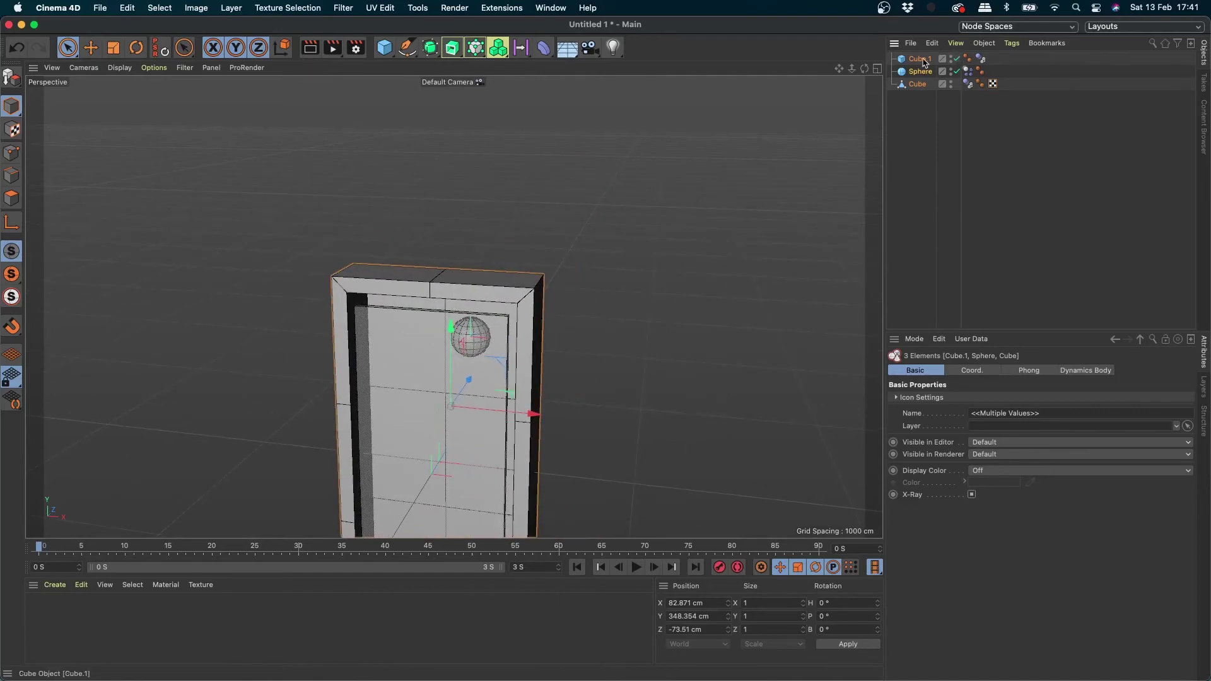
pyautogui.moveTo(518, 287)
pyautogui.mouseDown()
pyautogui.moveTo(519, 130)
pyautogui.moveTo(541, 192)
pyautogui.moveTo(479, 164)
pyautogui.mouseUp()
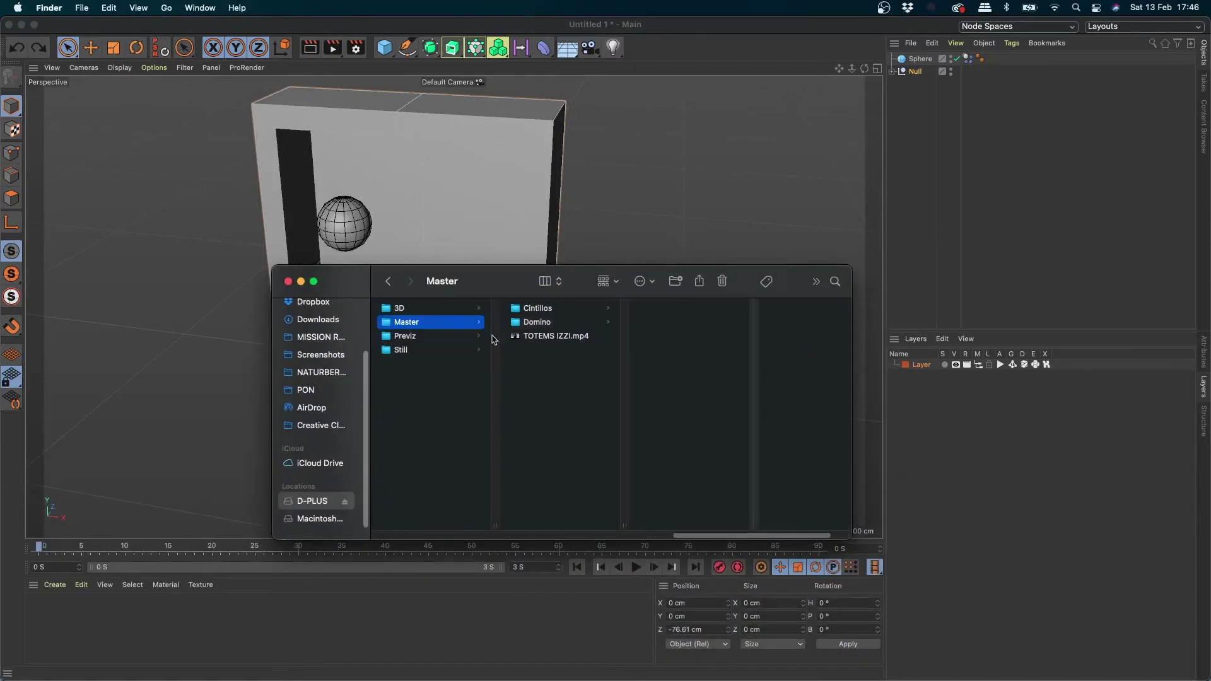
# - Open Dinamicas.c4d from 02 - Dinamicas > C4D > Ejemplo Dinamicas in Finder
pyautogui.click(439, 385)
pyautogui.press('super+Up')
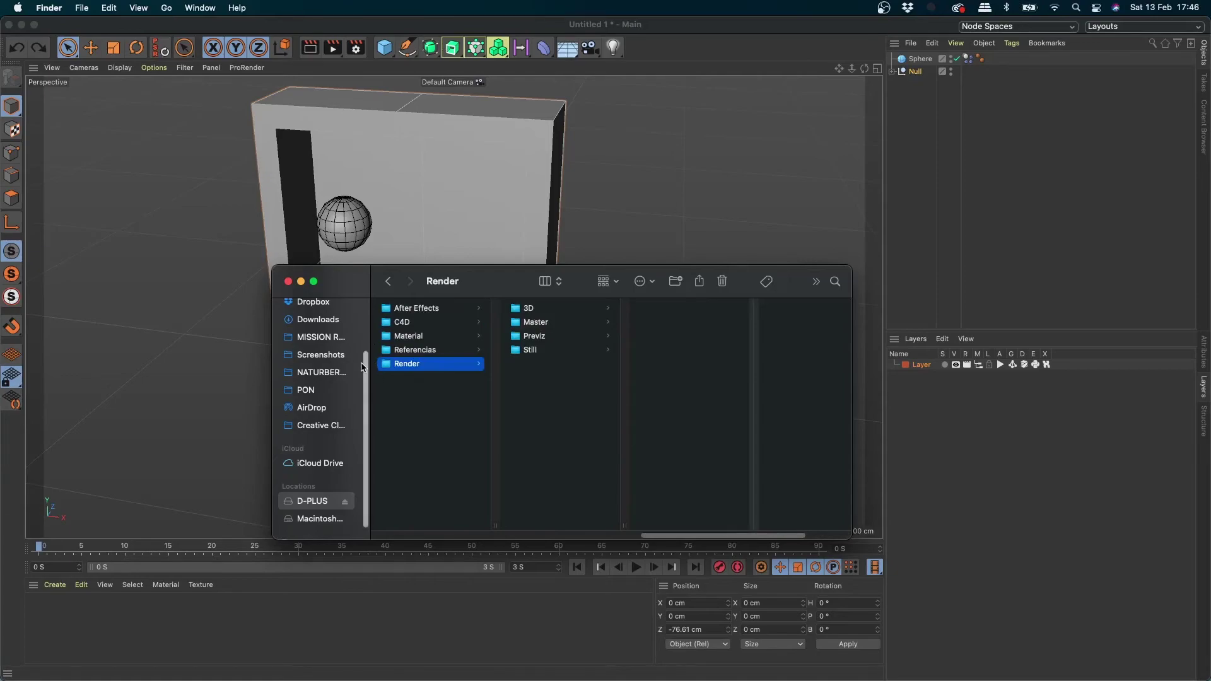
pyautogui.scroll(3, 367, 343)
pyautogui.press('Up')
pyautogui.press('Up')
pyautogui.press('Up')
pyautogui.press('Right')
pyautogui.press('Down')
pyautogui.press('Right')
pyautogui.press('Down')
pyautogui.press('Down')
pyautogui.press('Right')
pyautogui.press('Down')
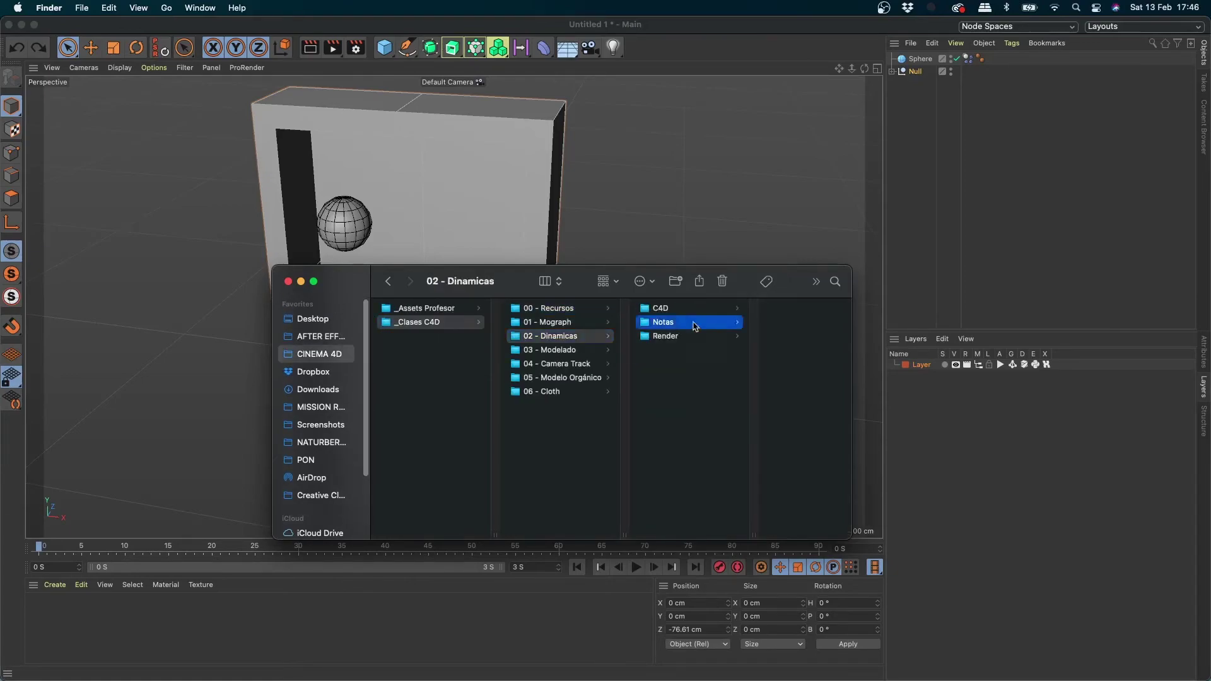
pyautogui.press('Up')
pyautogui.press('Right')
pyautogui.press('Right')
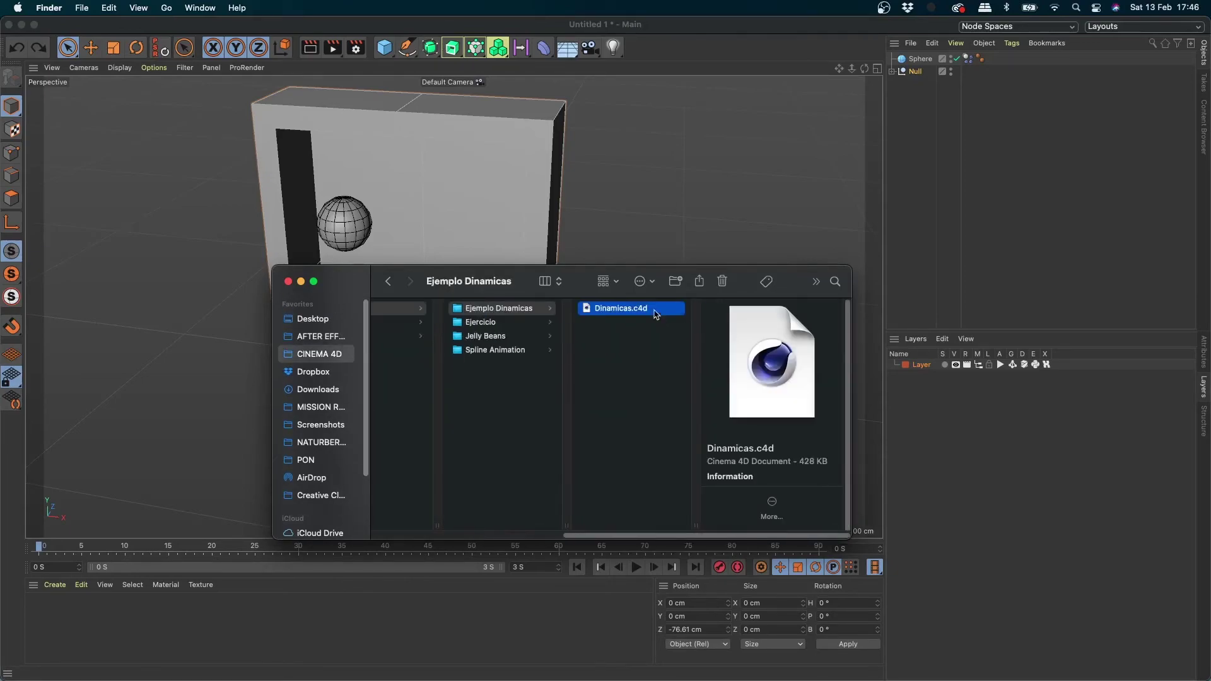
pyautogui.doubleClick(625, 309)
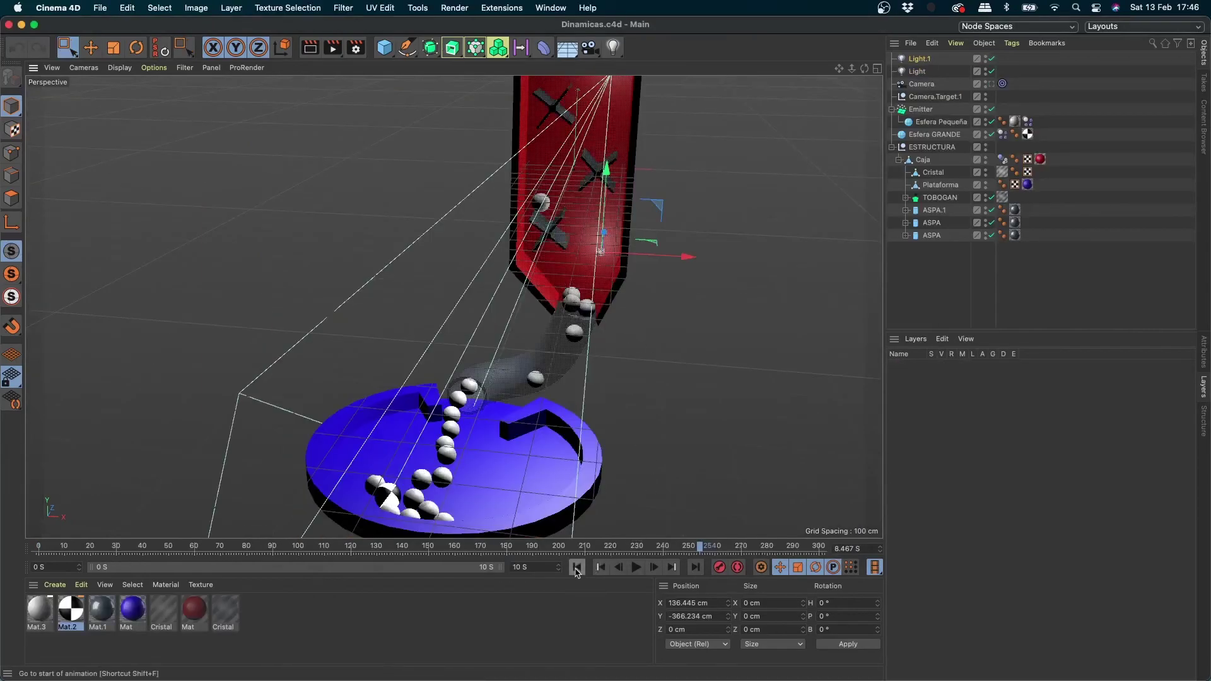
# - Play the Dinamicas ball simulation from the start, then pause it and rewind to frame 0
pyautogui.click(576, 567)
pyautogui.click(636, 568)
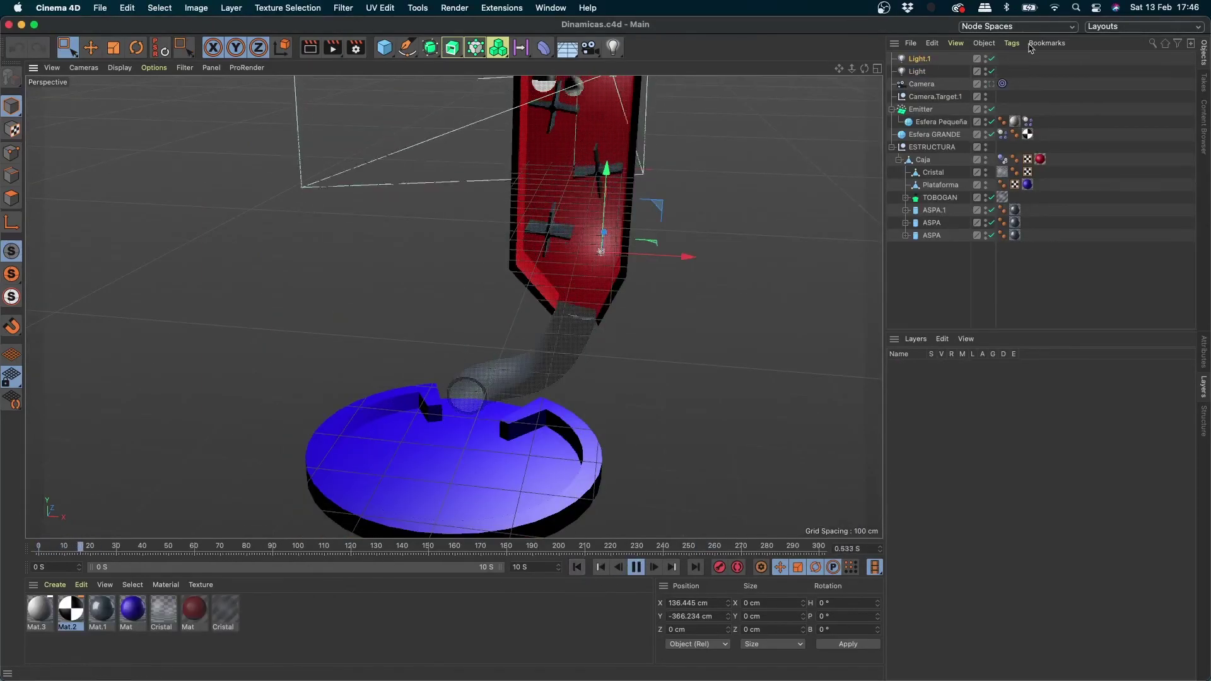
pyautogui.scroll(5, 786, 359)
pyautogui.scroll(-3, 738, 424)
pyautogui.scroll(-3, 738, 425)
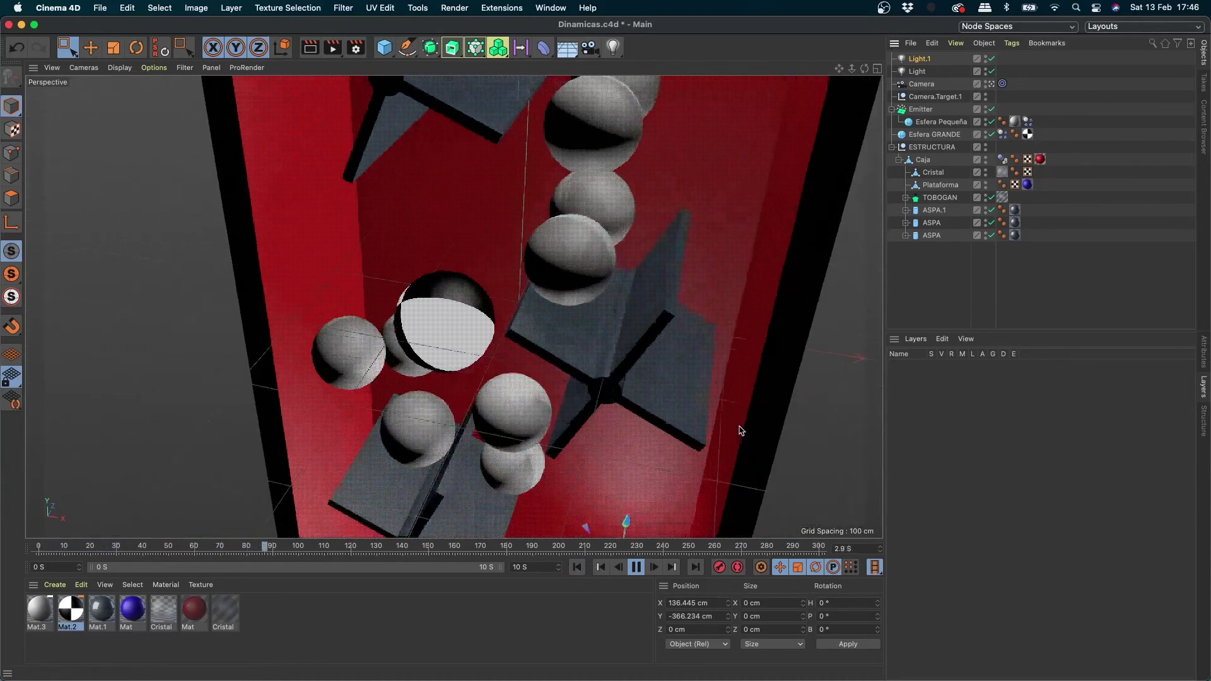
pyautogui.scroll(-3, 738, 425)
pyautogui.scroll(-2, 740, 431)
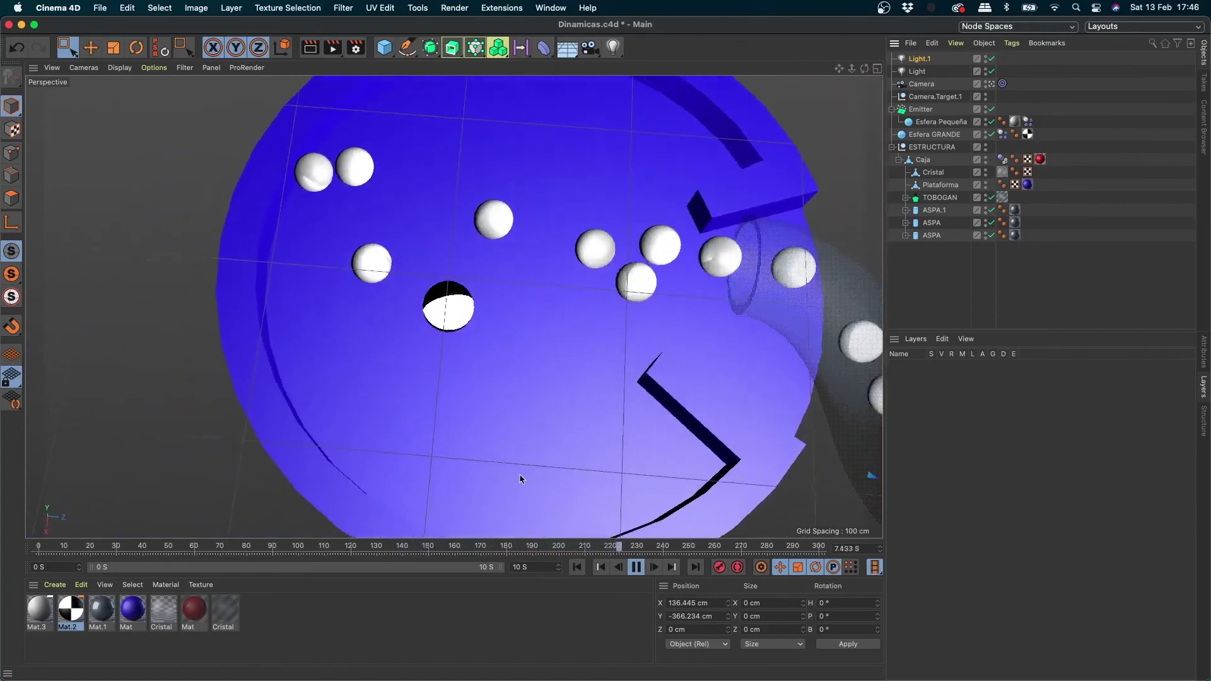
pyautogui.click(636, 567)
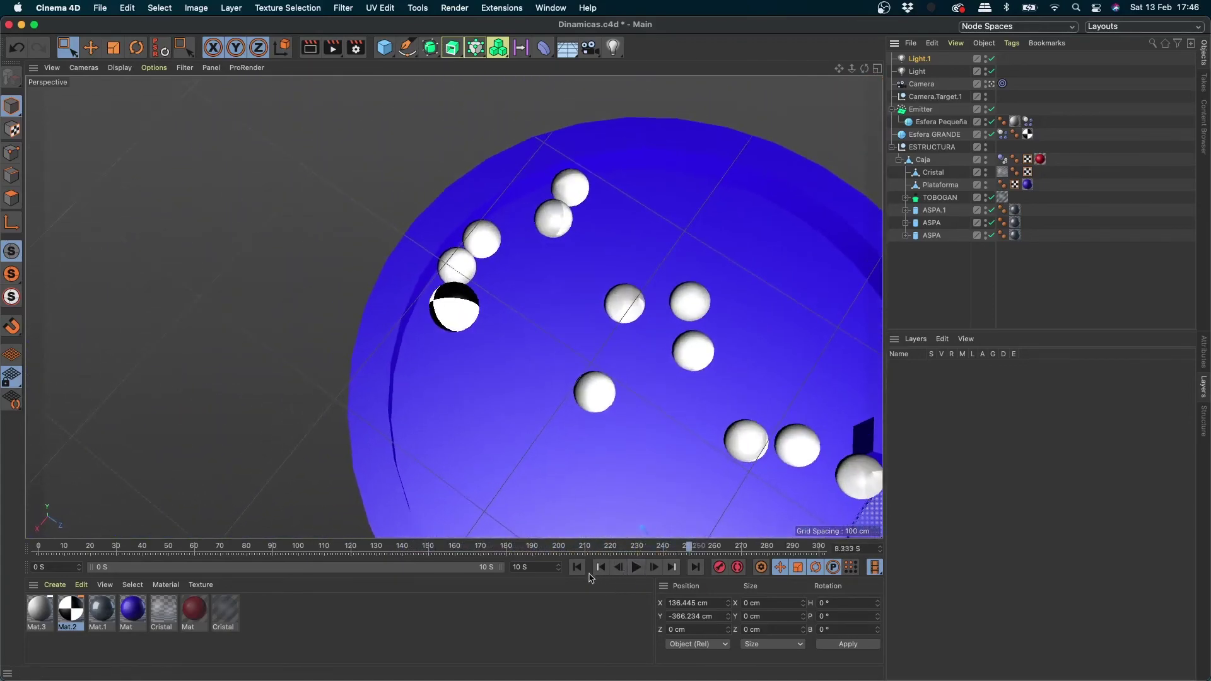
pyautogui.click(577, 567)
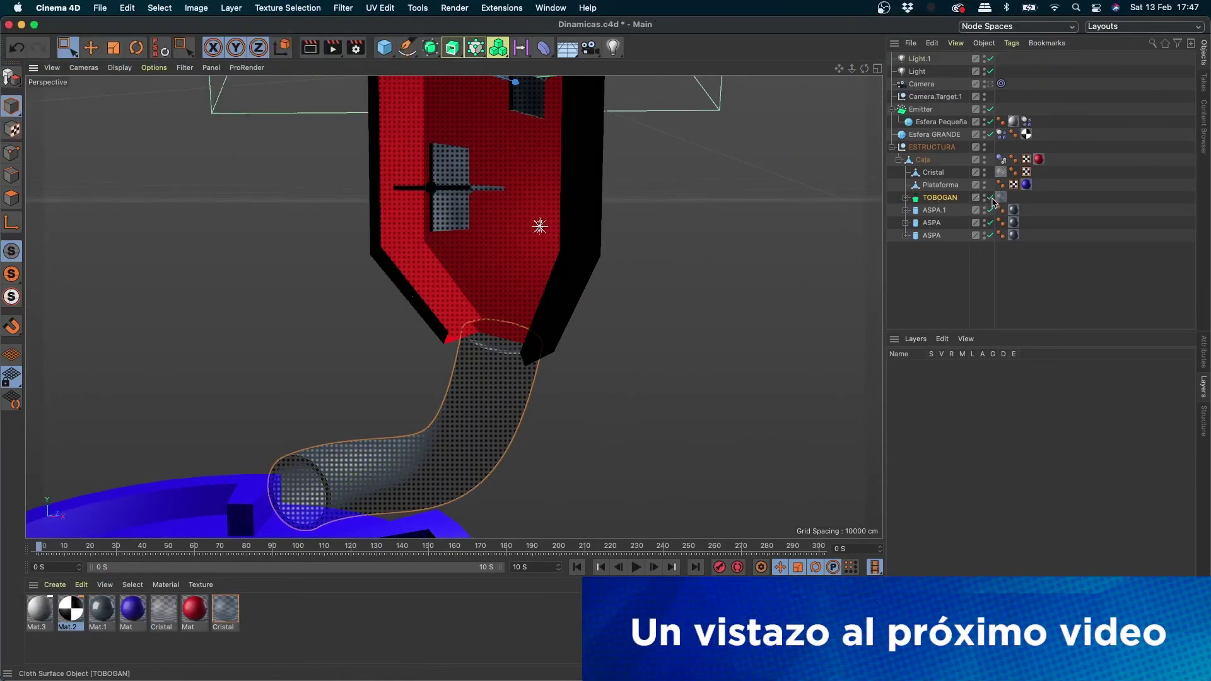
# - Toggle TOBOGAN and the Sweep off and back on to inspect the Helix and Circle splines
pyautogui.click(990, 198)
pyautogui.click(905, 197)
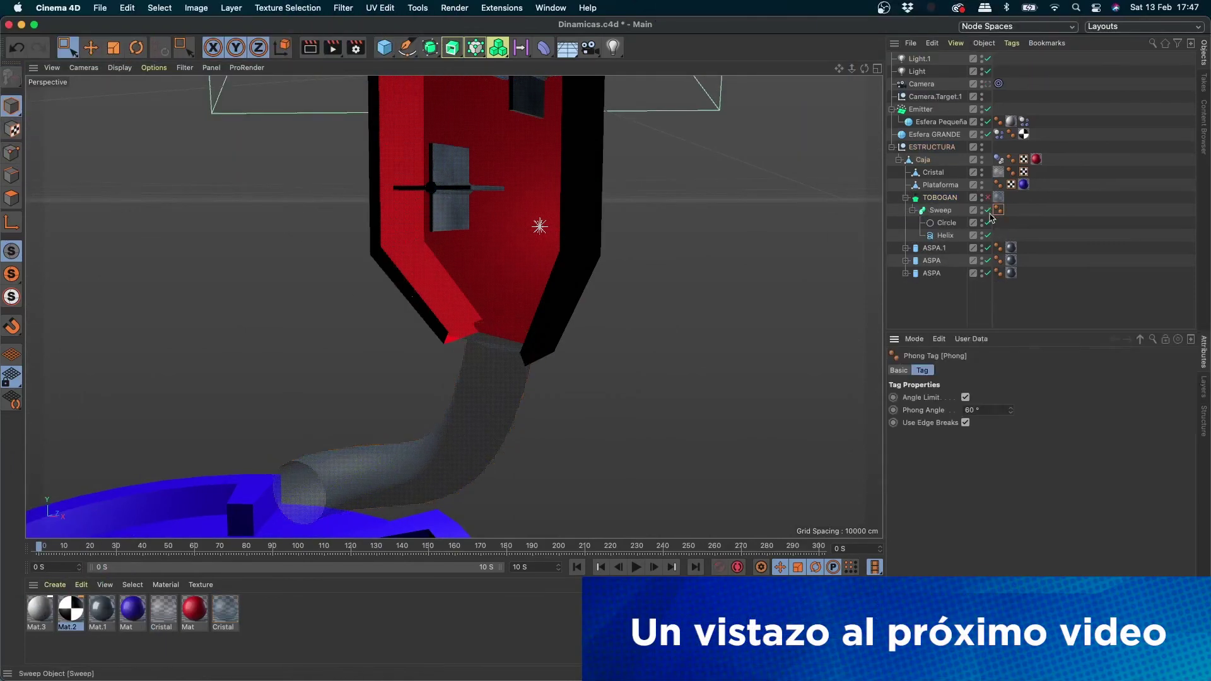
pyautogui.click(1000, 210)
pyautogui.click(945, 236)
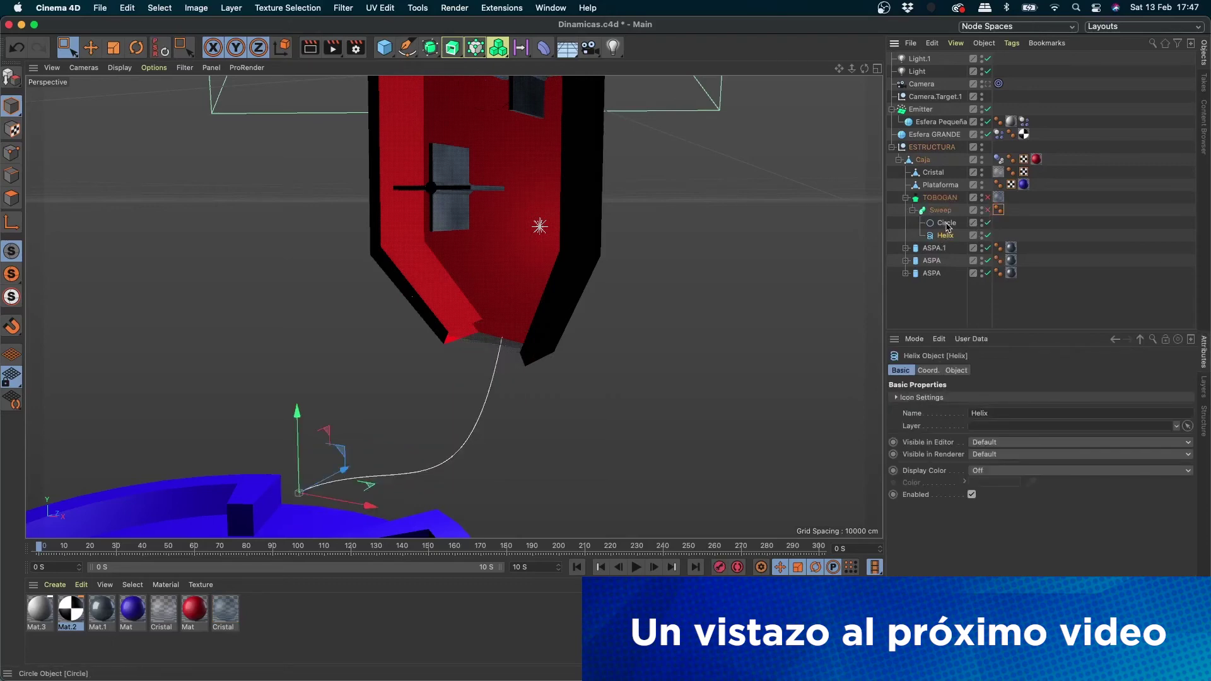
pyautogui.click(946, 224)
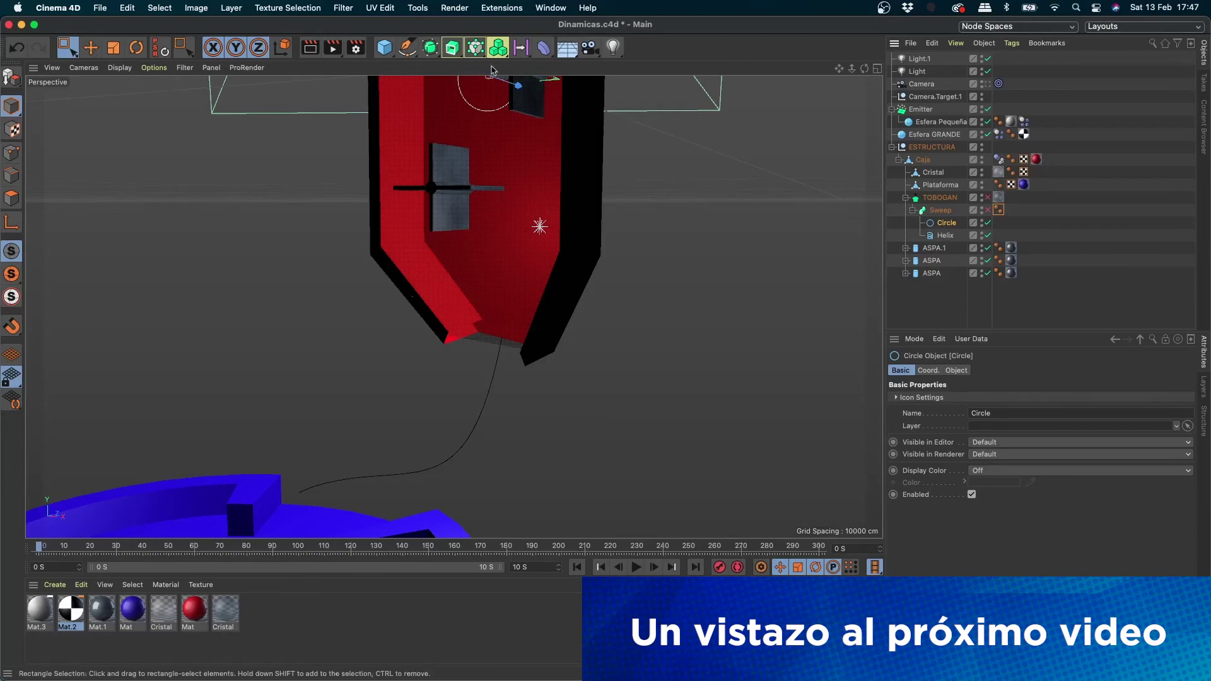
pyautogui.click(987, 210)
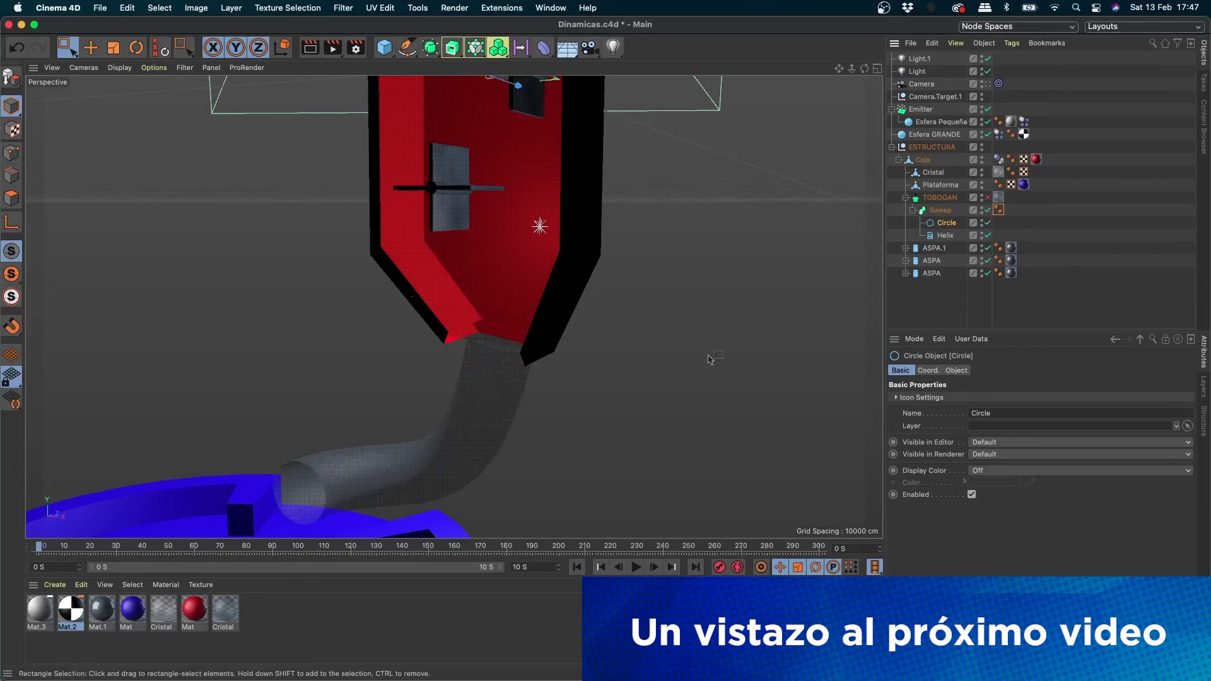
# - Set the Helix Start Angle to 961° and return to the door-frame scene
pyautogui.click(945, 235)
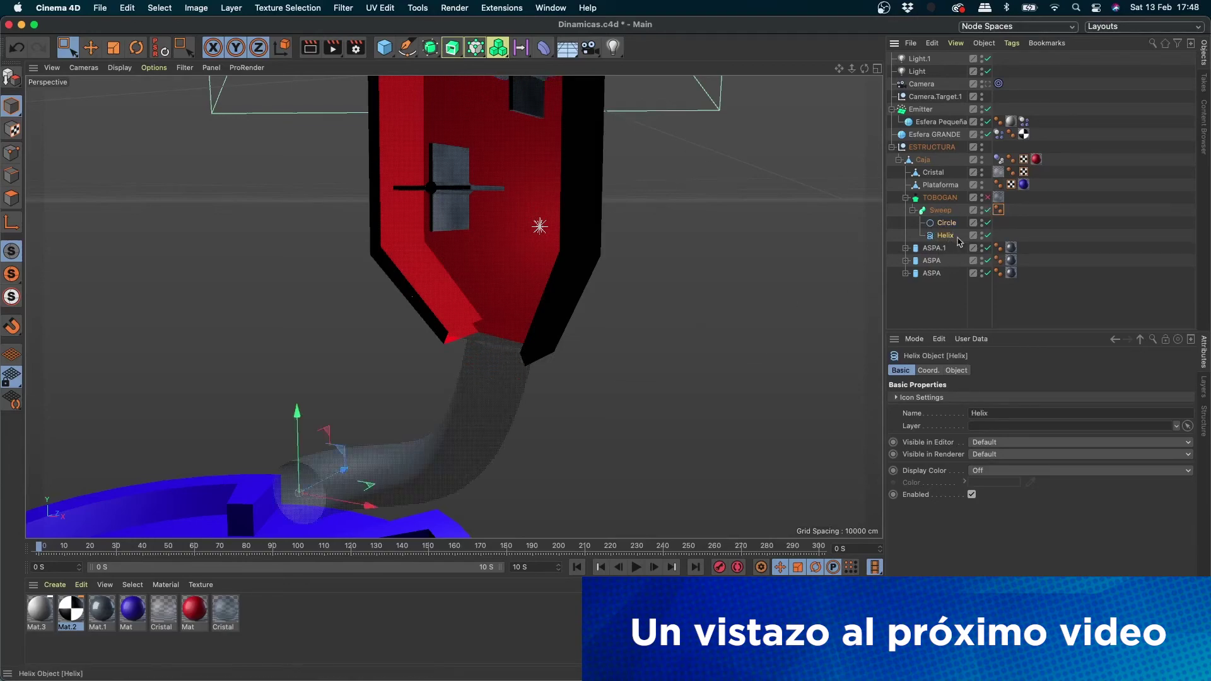
pyautogui.click(933, 371)
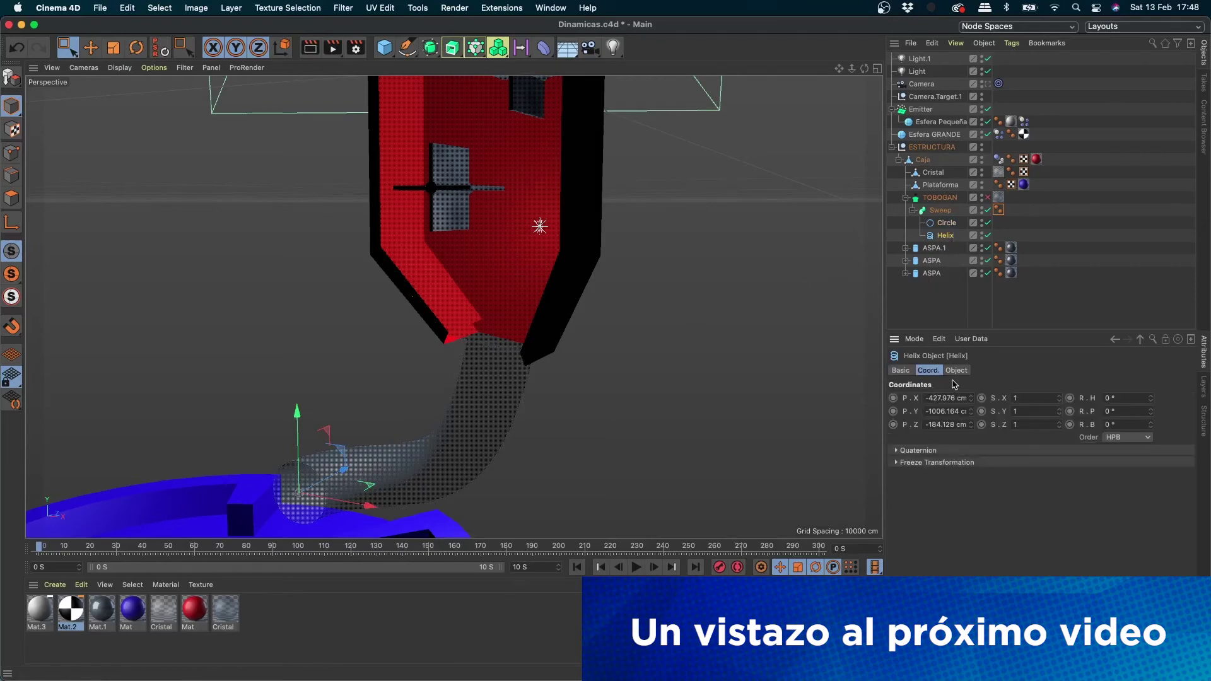
pyautogui.click(956, 372)
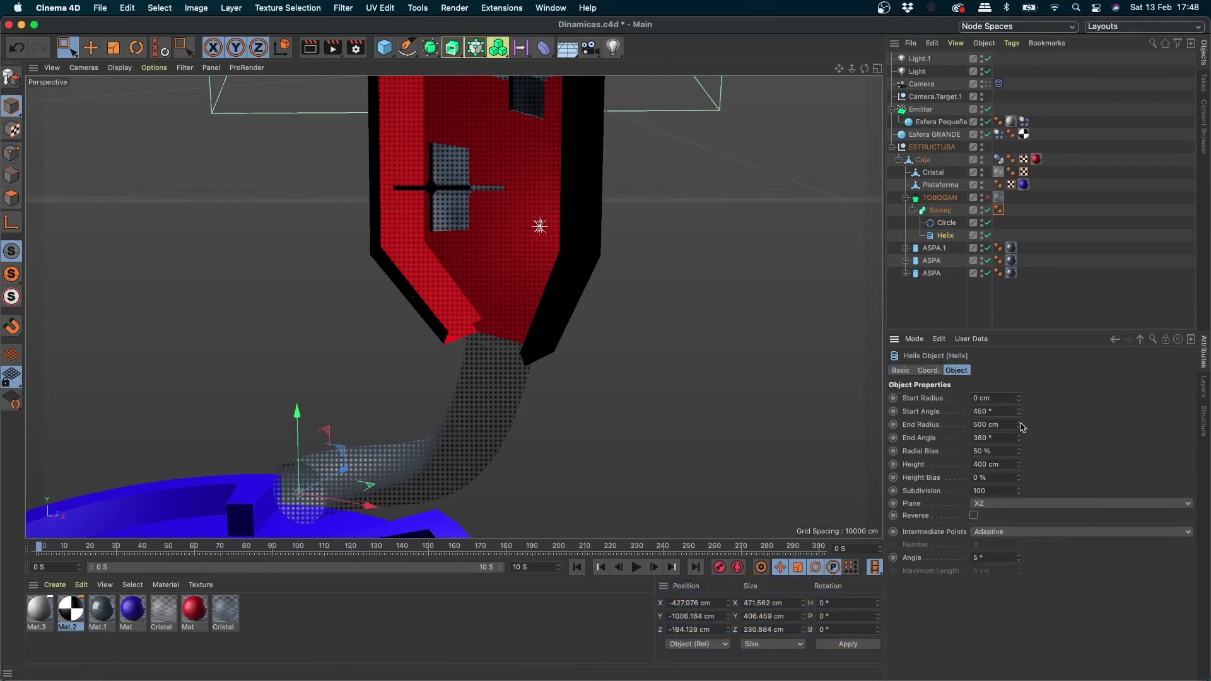
pyautogui.moveTo(1020, 418)
pyautogui.mouseDown()
pyautogui.moveTo(1020, 353)
pyautogui.moveTo(1020, 418)
pyautogui.moveTo(1020, 378)
pyautogui.moveTo(998, 406)
pyautogui.mouseUp()
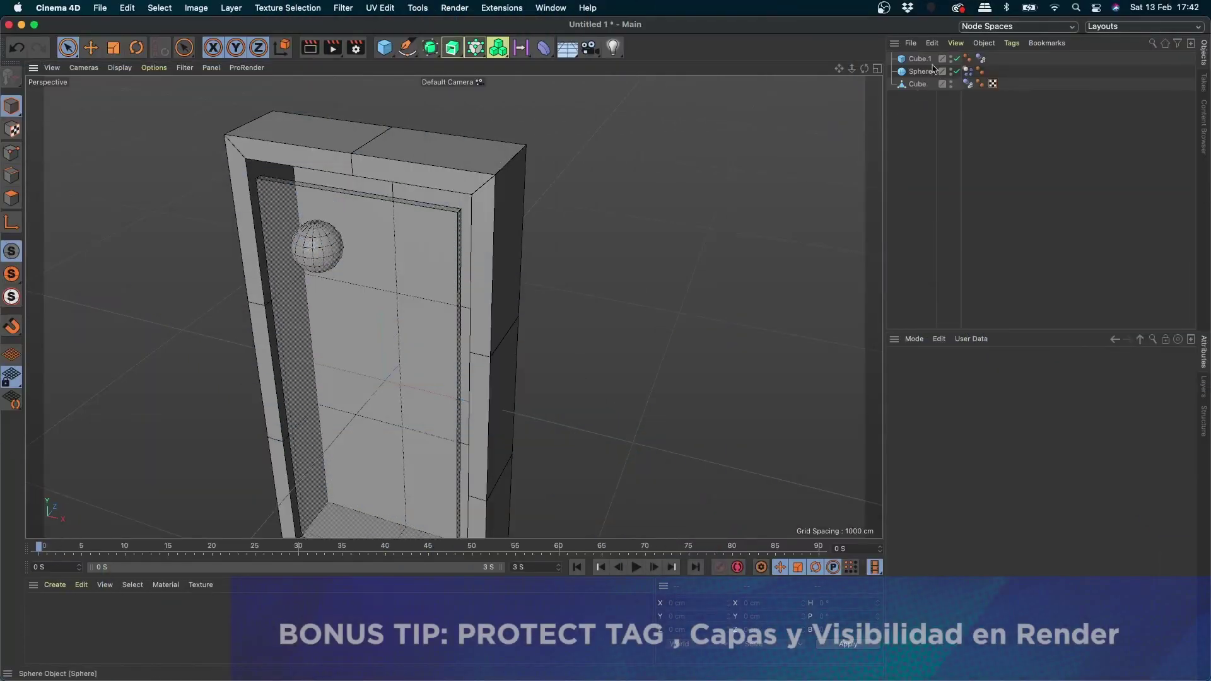
pyautogui.click(918, 83)
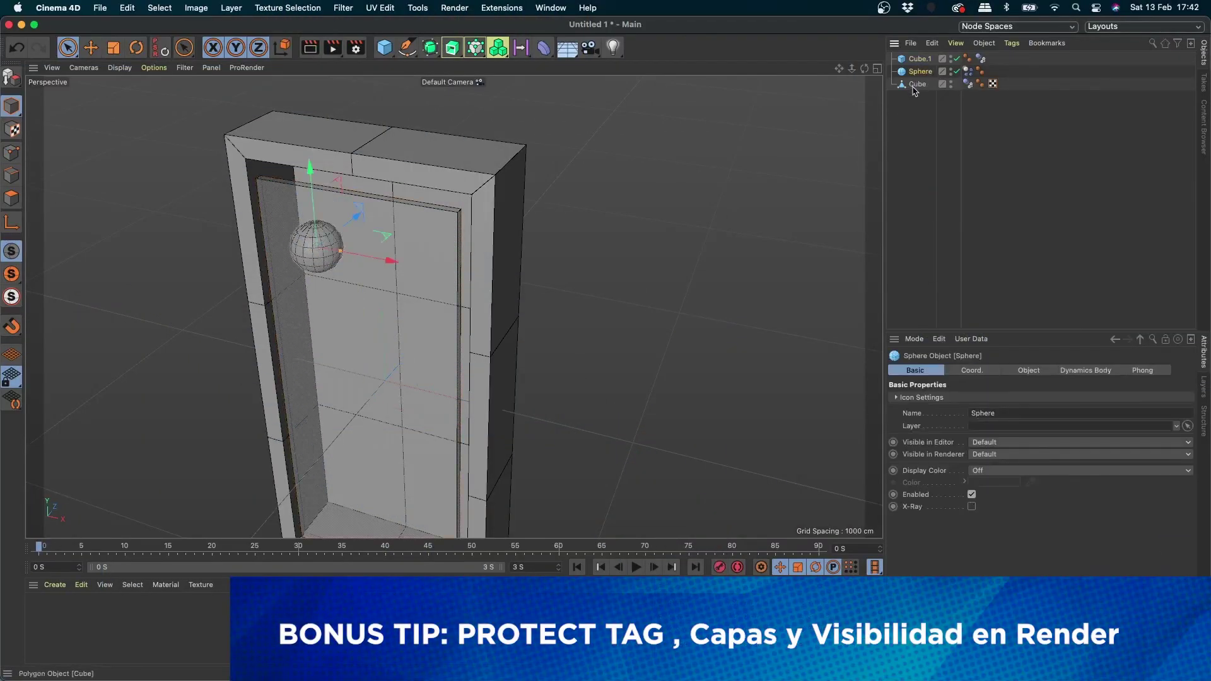
# - Select only the front panel Cube.1 in the Object Manager
pyautogui.click(917, 83)
pyautogui.click(918, 83)
pyautogui.click(920, 59)
pyautogui.click(918, 83)
pyautogui.click(920, 71)
pyautogui.click(918, 83)
pyautogui.keyDown('shift'); pyautogui.click(445, 305); pyautogui.keyUp('shift')
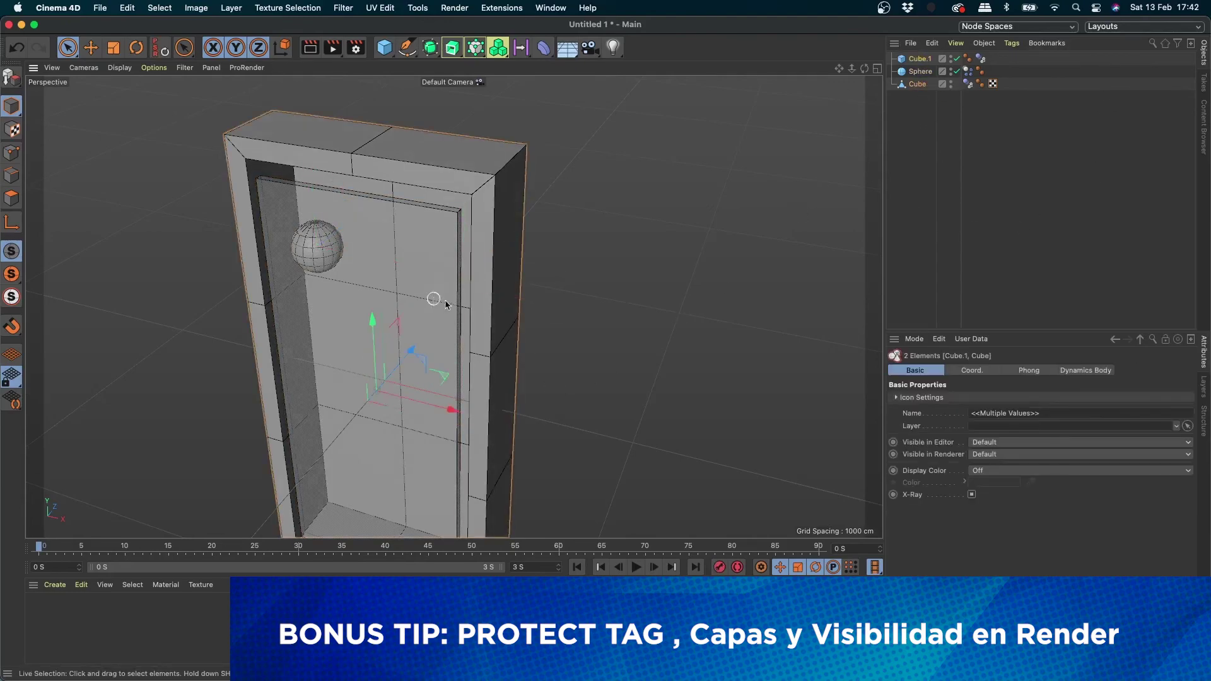
pyautogui.click(406, 284)
pyautogui.keyDown('shift'); pyautogui.click(392, 360); pyautogui.keyUp('shift')
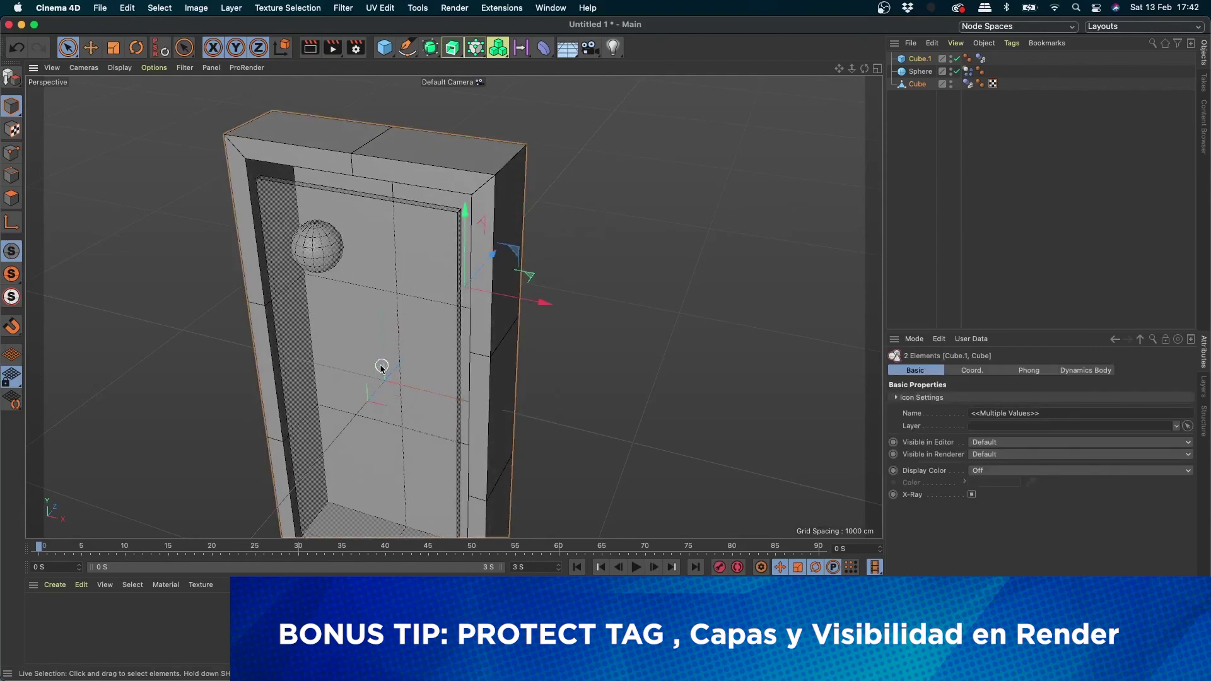
pyautogui.click(498, 300)
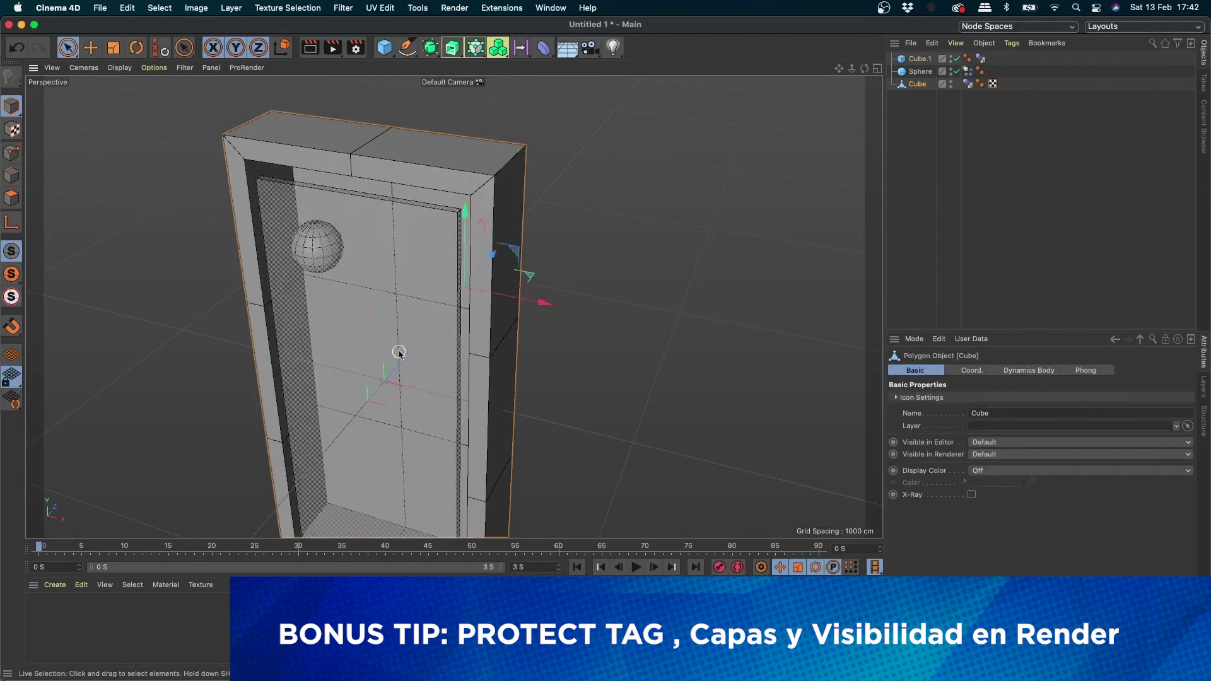
pyautogui.keyDown('shift'); pyautogui.click(400, 352); pyautogui.keyUp('shift')
pyautogui.click(917, 132)
pyautogui.click(920, 58)
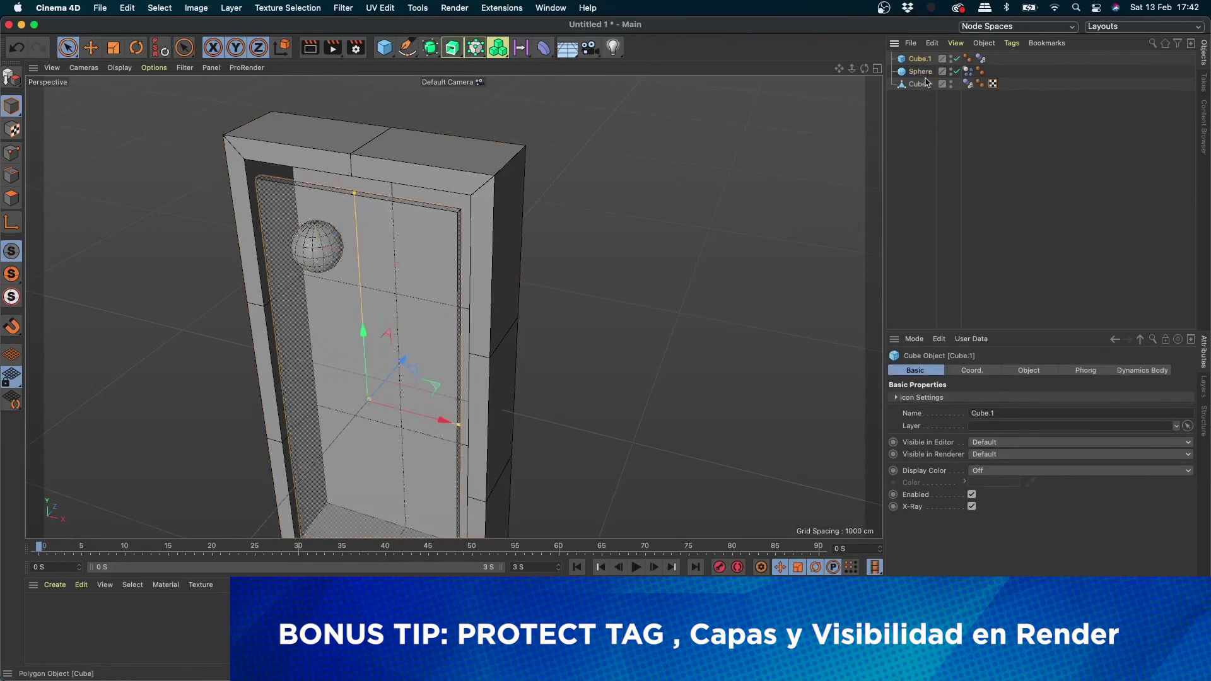
# - Rename Cube.1 to VENTANA and stretch it taller and slightly wider
pyautogui.doubleClick(920, 59)
pyautogui.write('VE')
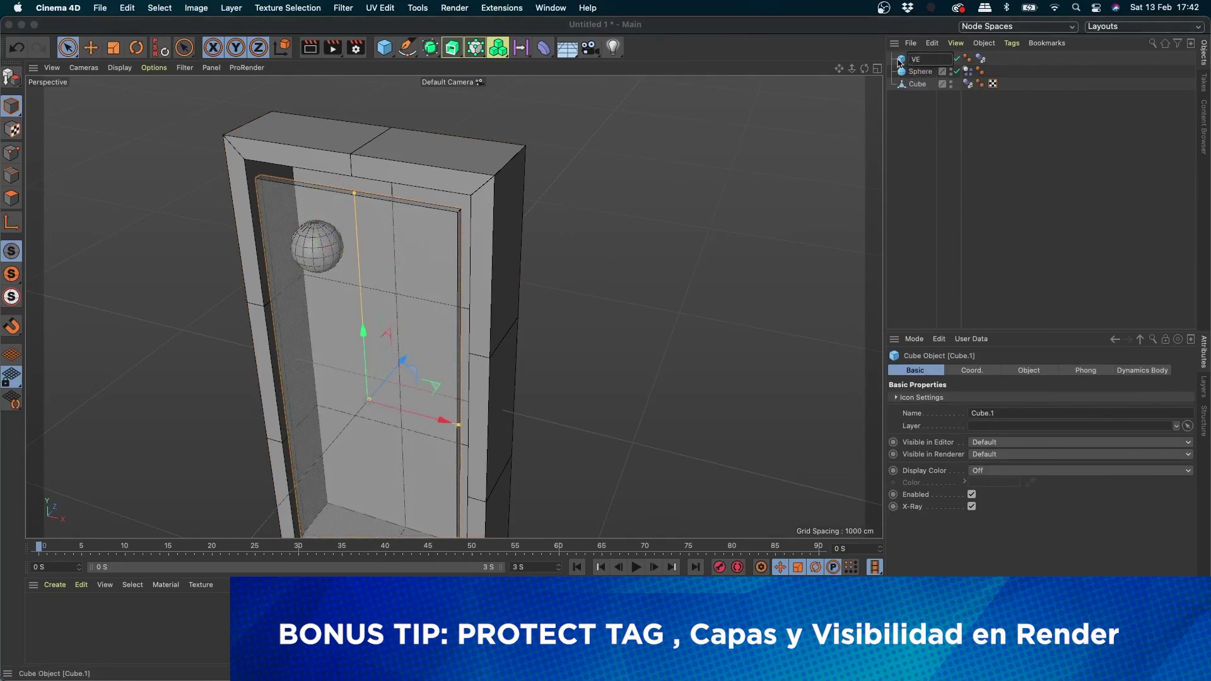
pyautogui.write('NTANA')
pyautogui.press('Return')
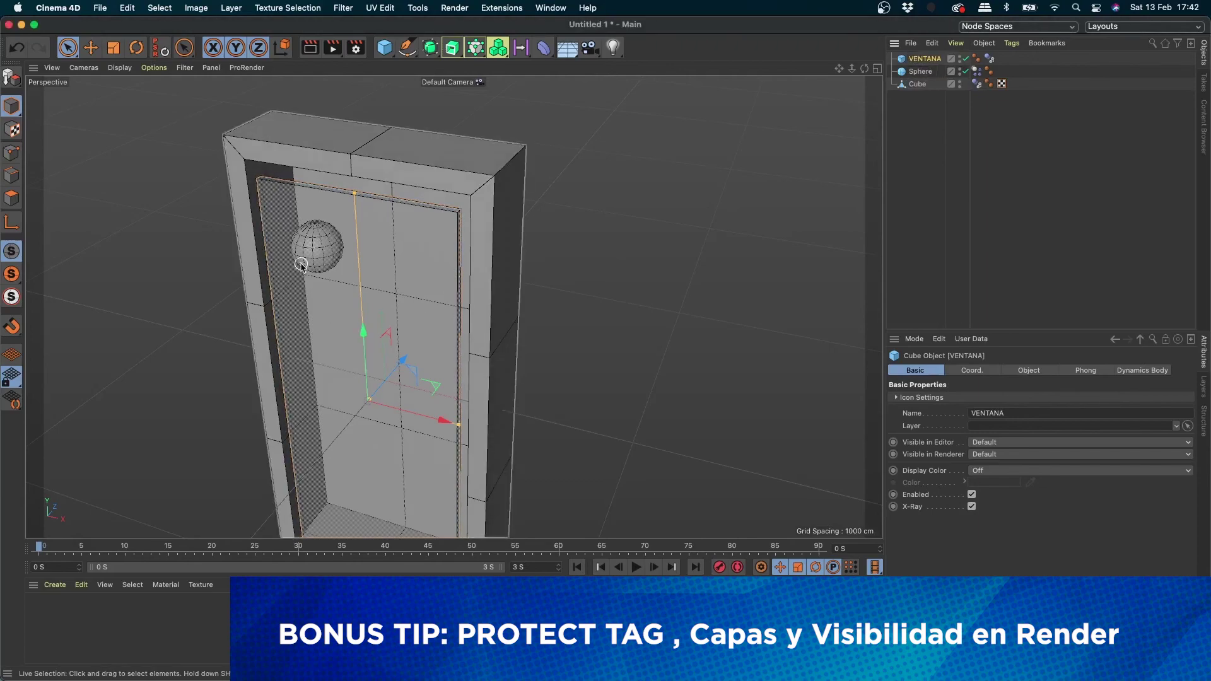
pyautogui.moveTo(355, 193); pyautogui.dragTo(352, 173)
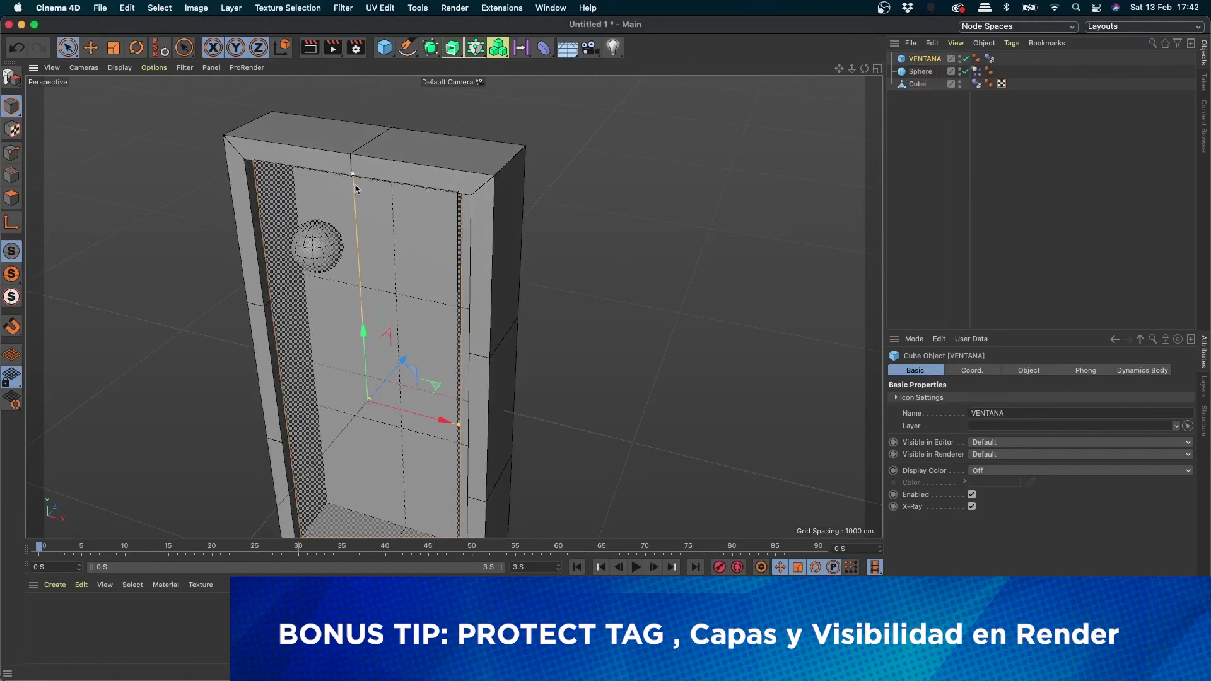
pyautogui.moveTo(462, 429); pyautogui.dragTo(470, 441)
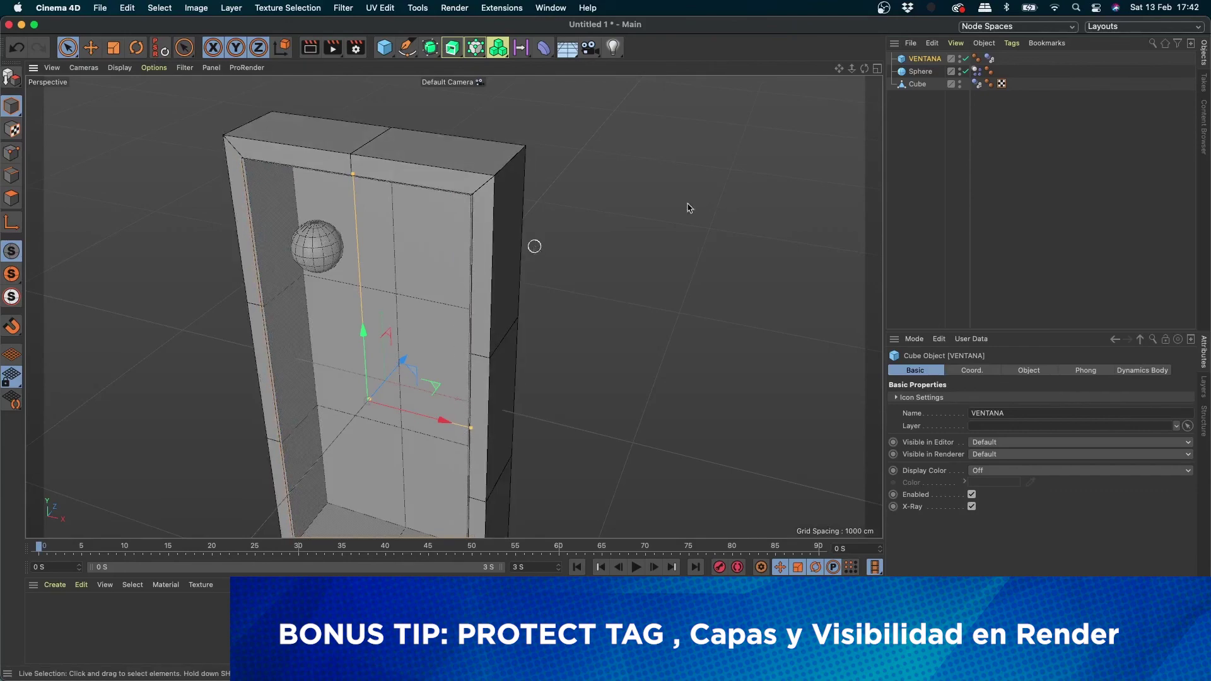
pyautogui.click(1011, 45)
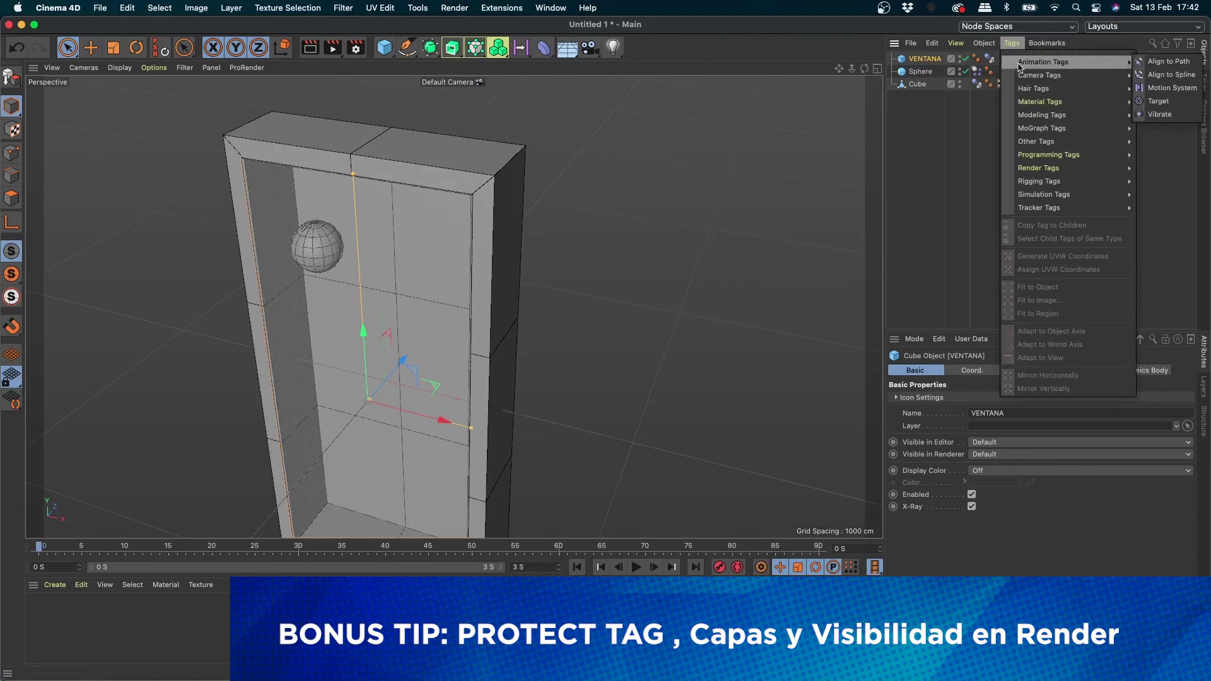
pyautogui.moveTo(1039, 180)
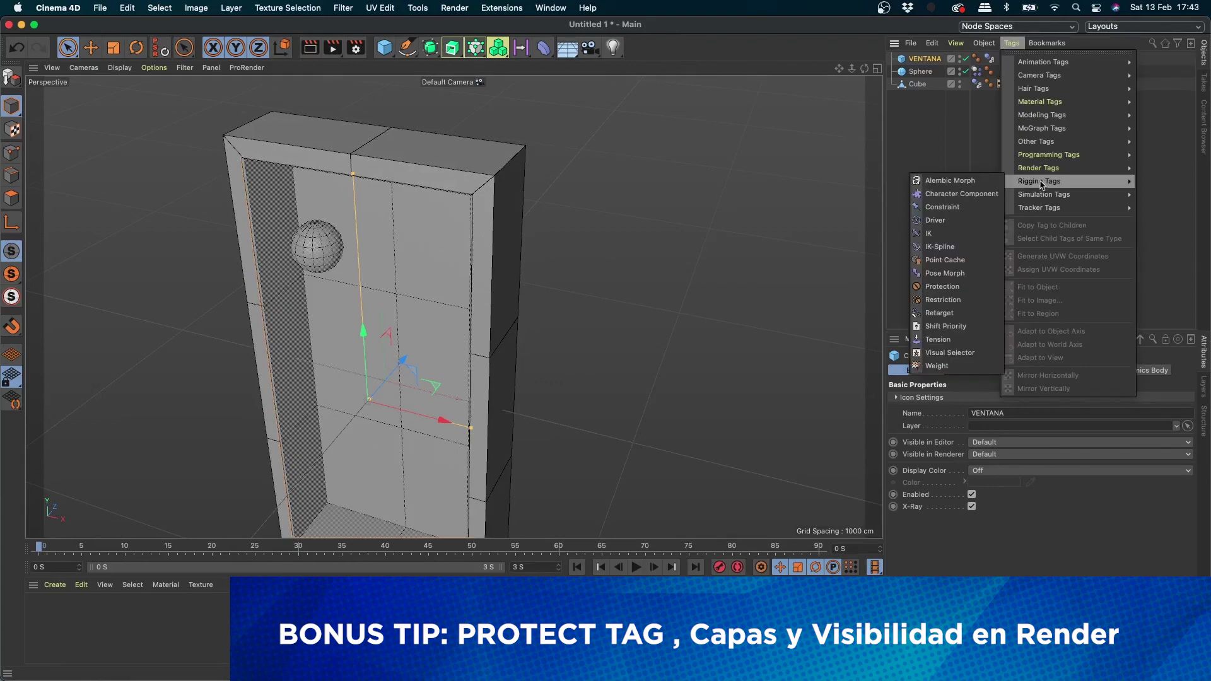
pyautogui.click(957, 287)
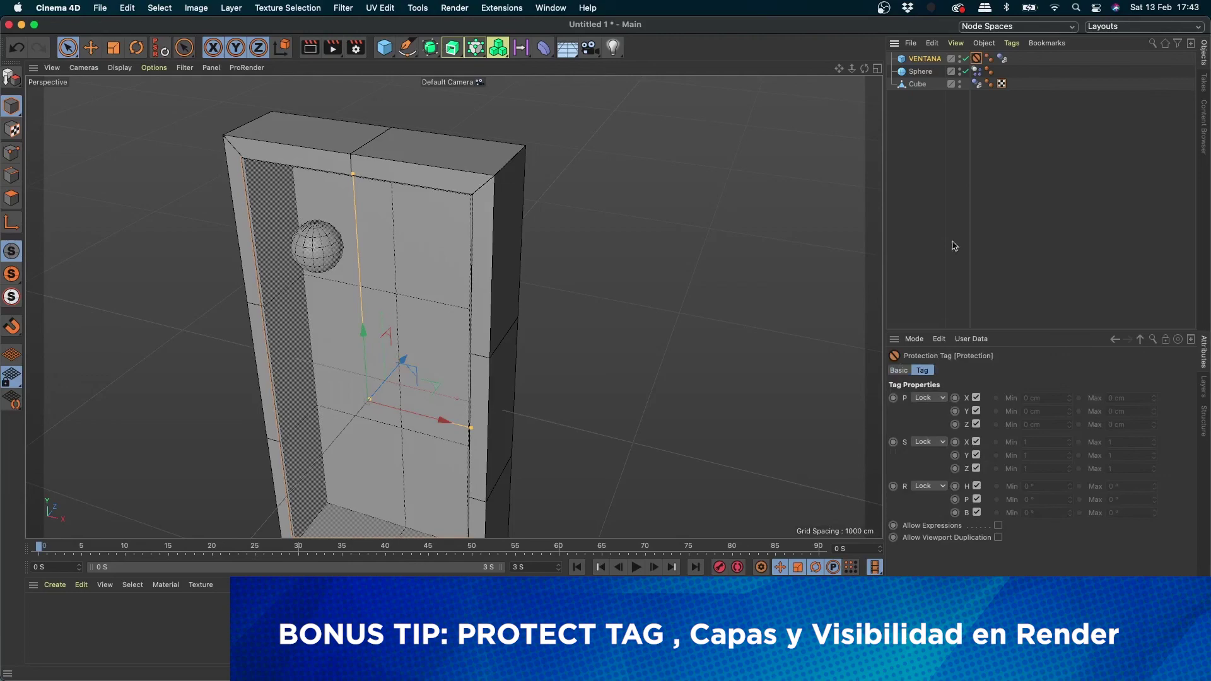
pyautogui.moveTo(353, 340)
pyautogui.mouseDown()
pyautogui.moveTo(398, 366)
pyautogui.moveTo(378, 328)
pyautogui.mouseUp()
pyautogui.click(344, 228)
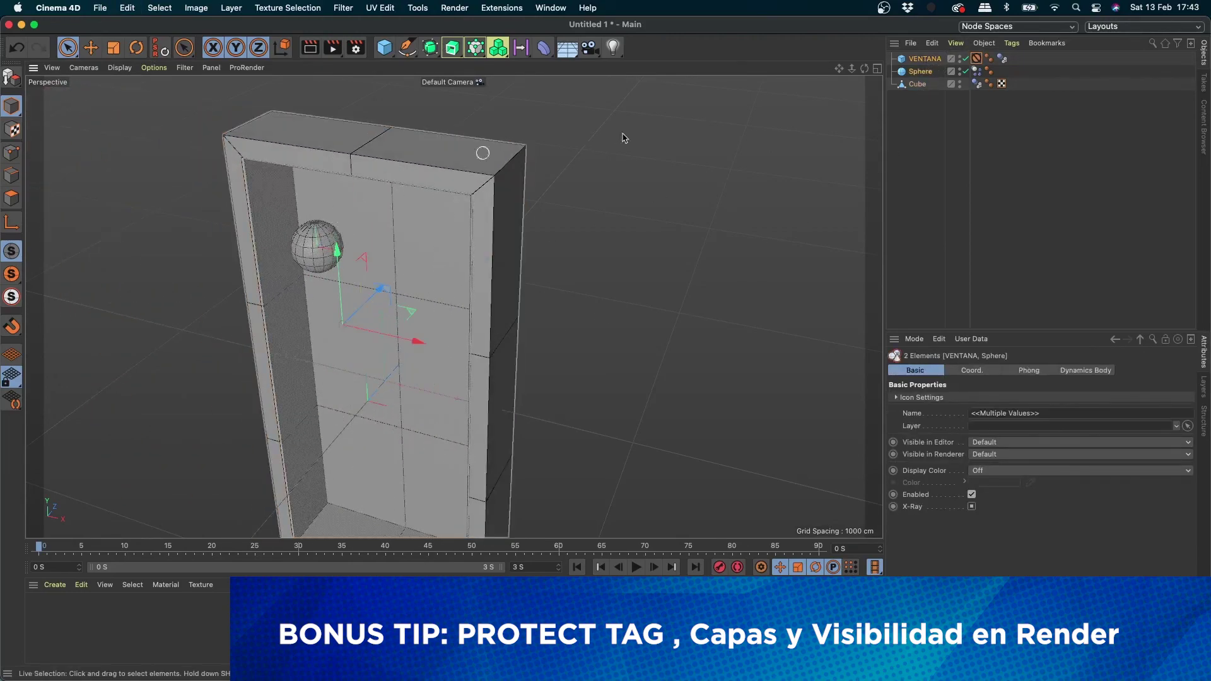
pyautogui.moveTo(321, 247)
pyautogui.mouseDown()
pyautogui.moveTo(375, 267)
pyautogui.moveTo(290, 314)
pyautogui.moveTo(325, 325)
pyautogui.mouseUp()
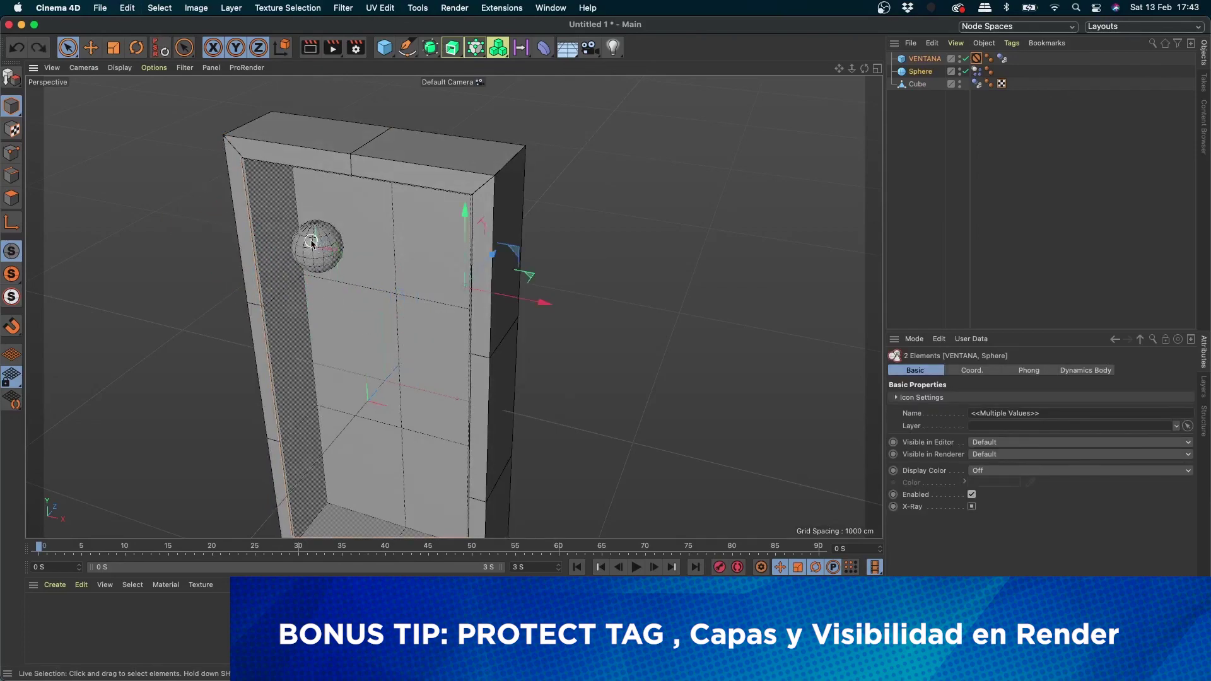
pyautogui.click(508, 254)
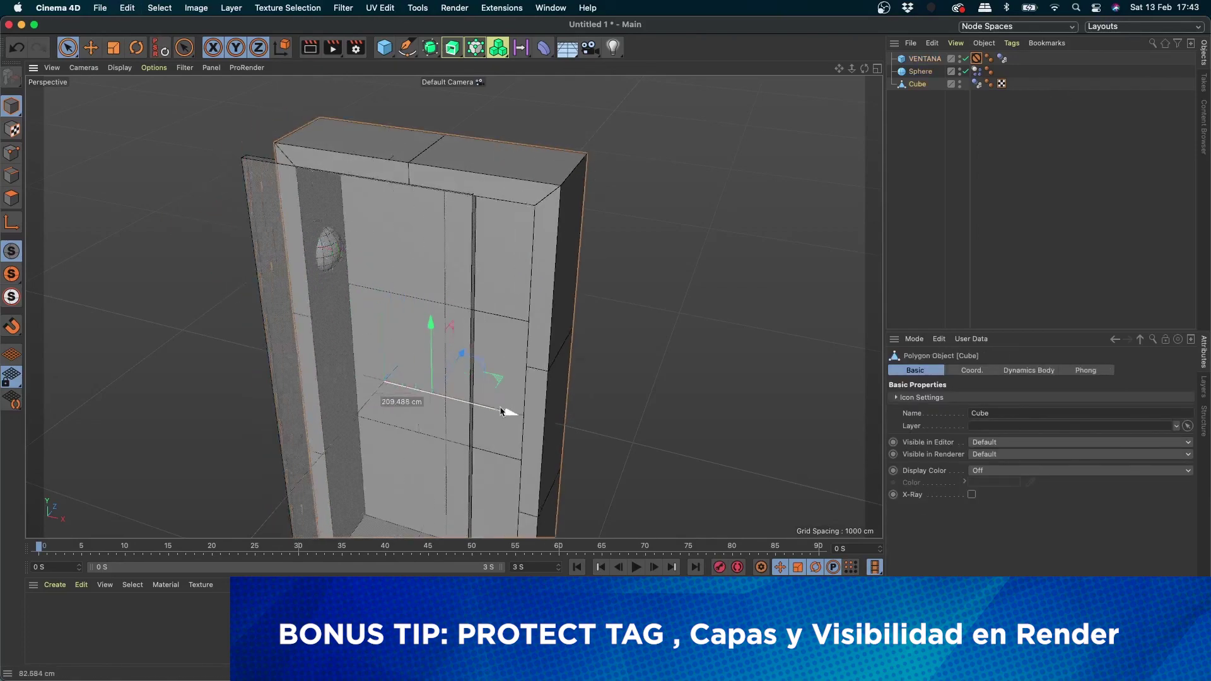
pyautogui.moveTo(456, 399); pyautogui.dragTo(582, 427)
pyautogui.click(411, 398)
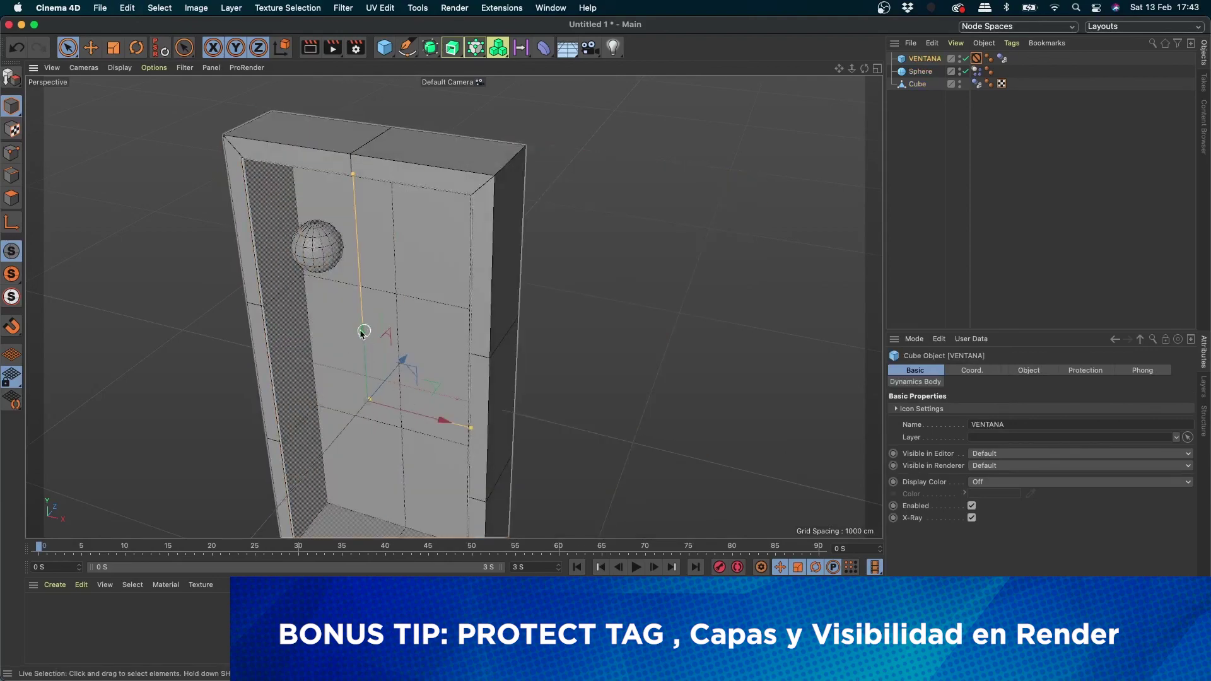
pyautogui.click(978, 60)
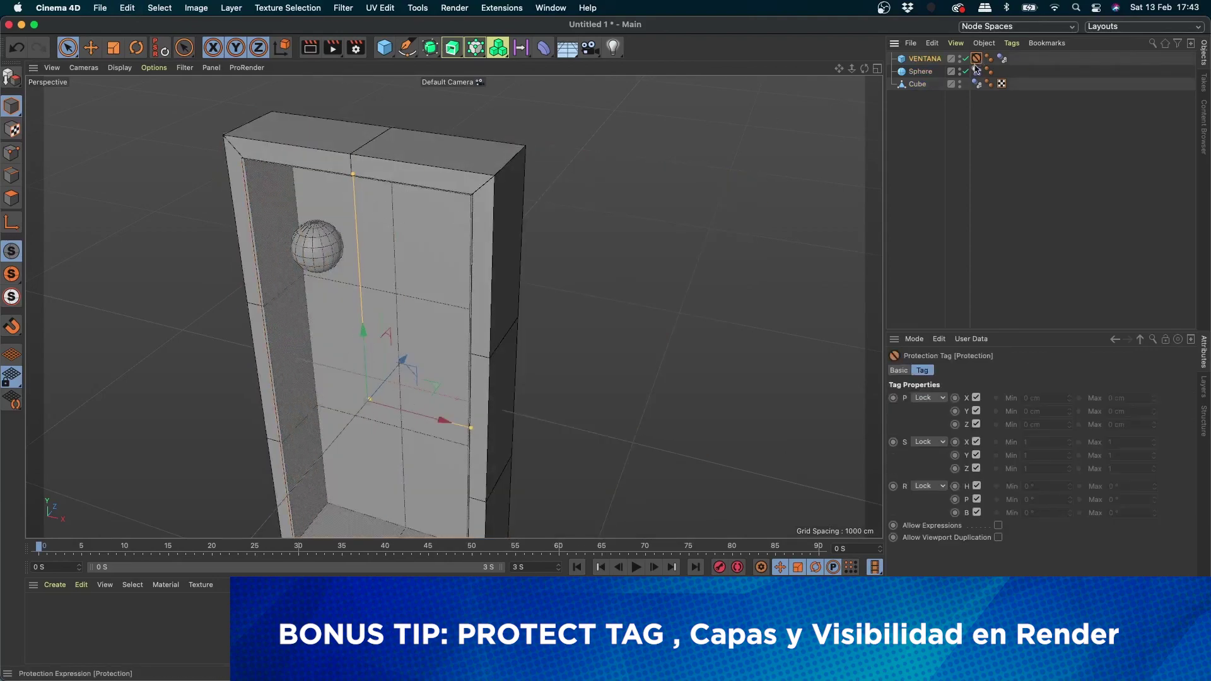
pyautogui.press('Delete')
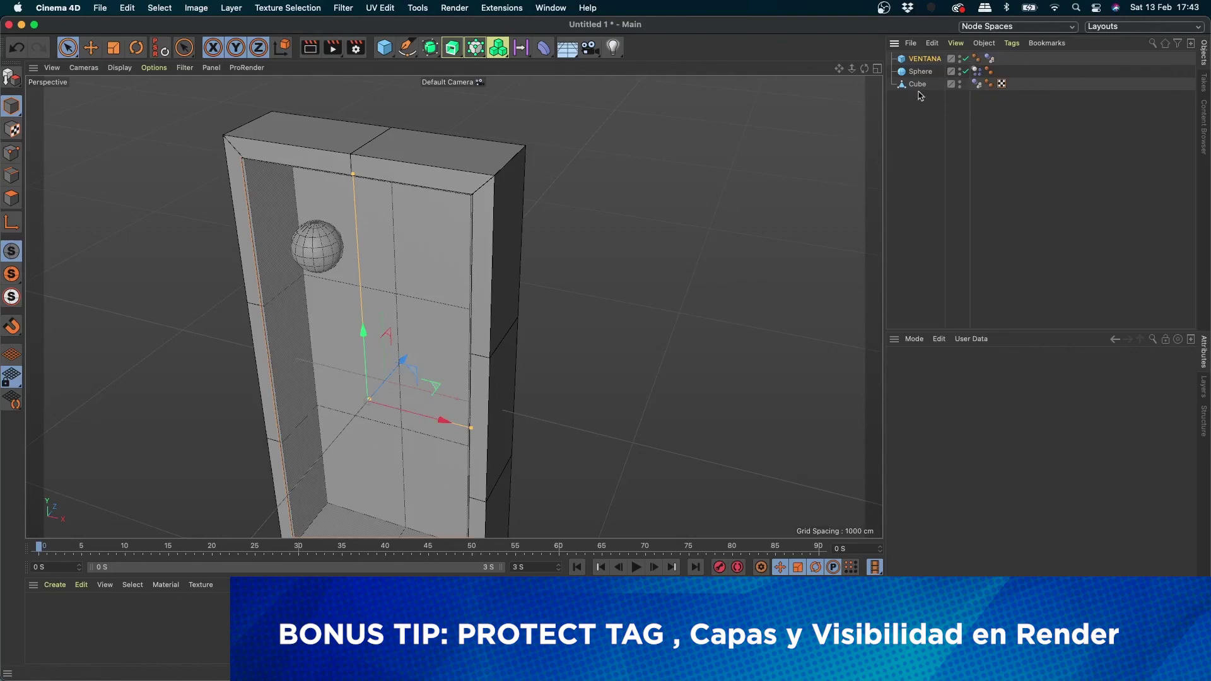
pyautogui.click(930, 60)
# - Add VENTANA to a new layer named Layer and lock that layer
pyautogui.rightClick(922, 61)
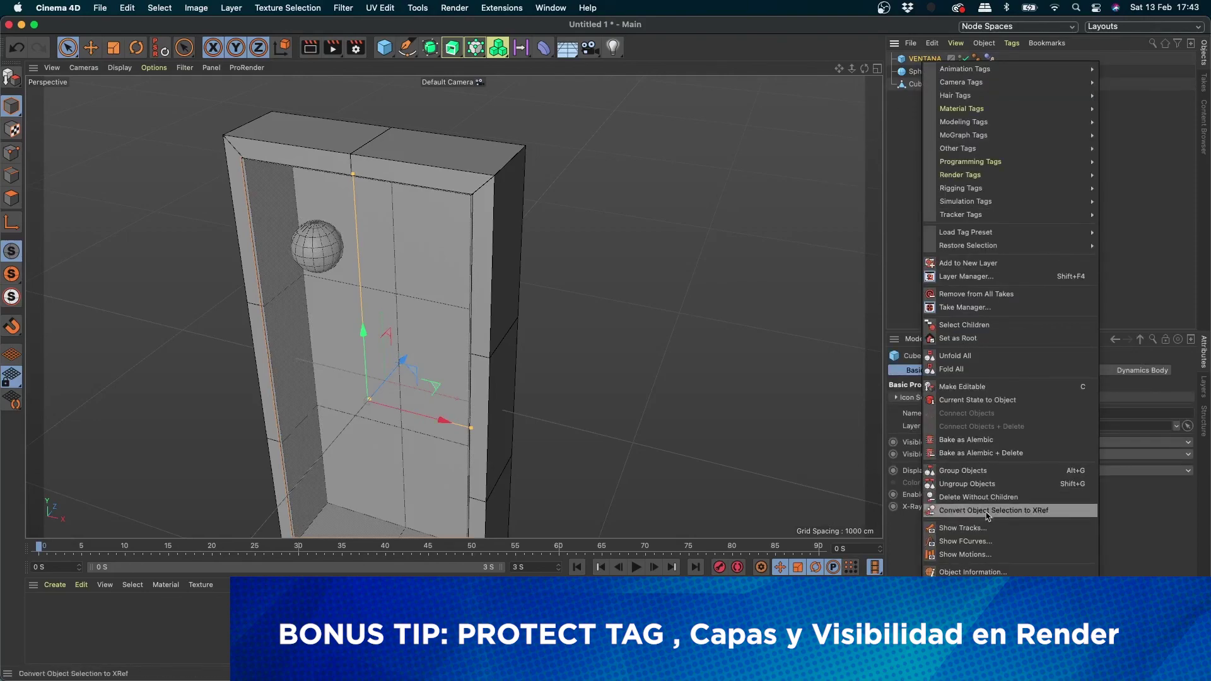
pyautogui.click(965, 264)
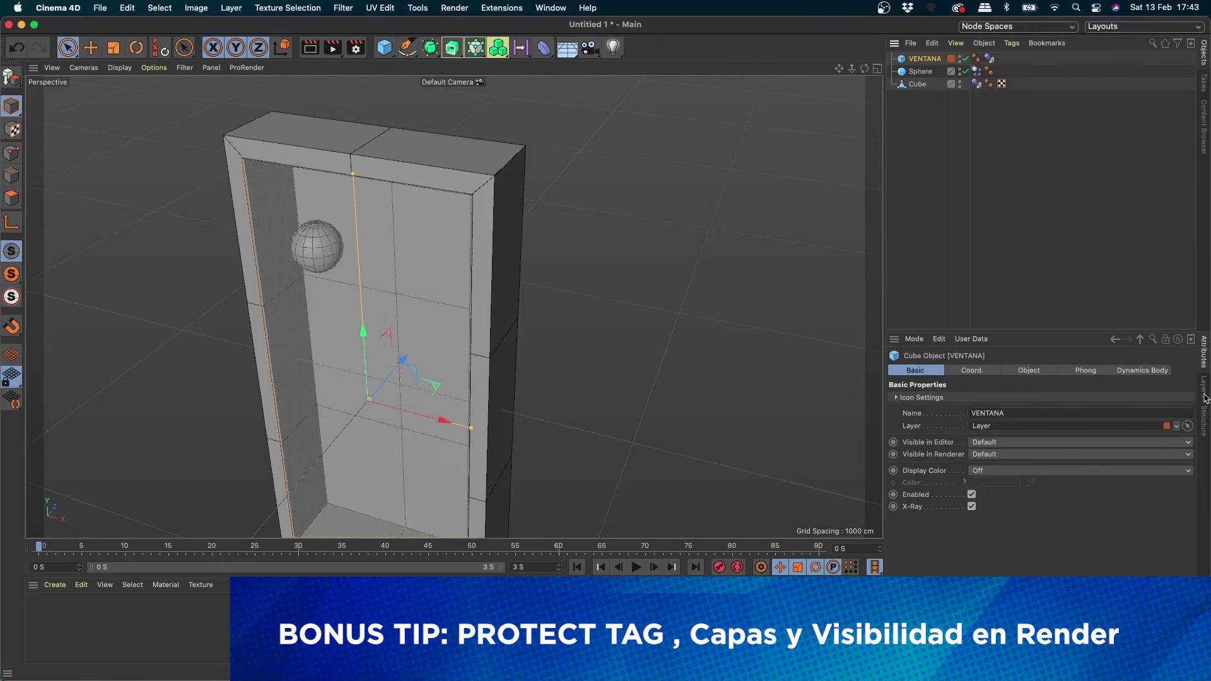
pyautogui.click(1205, 398)
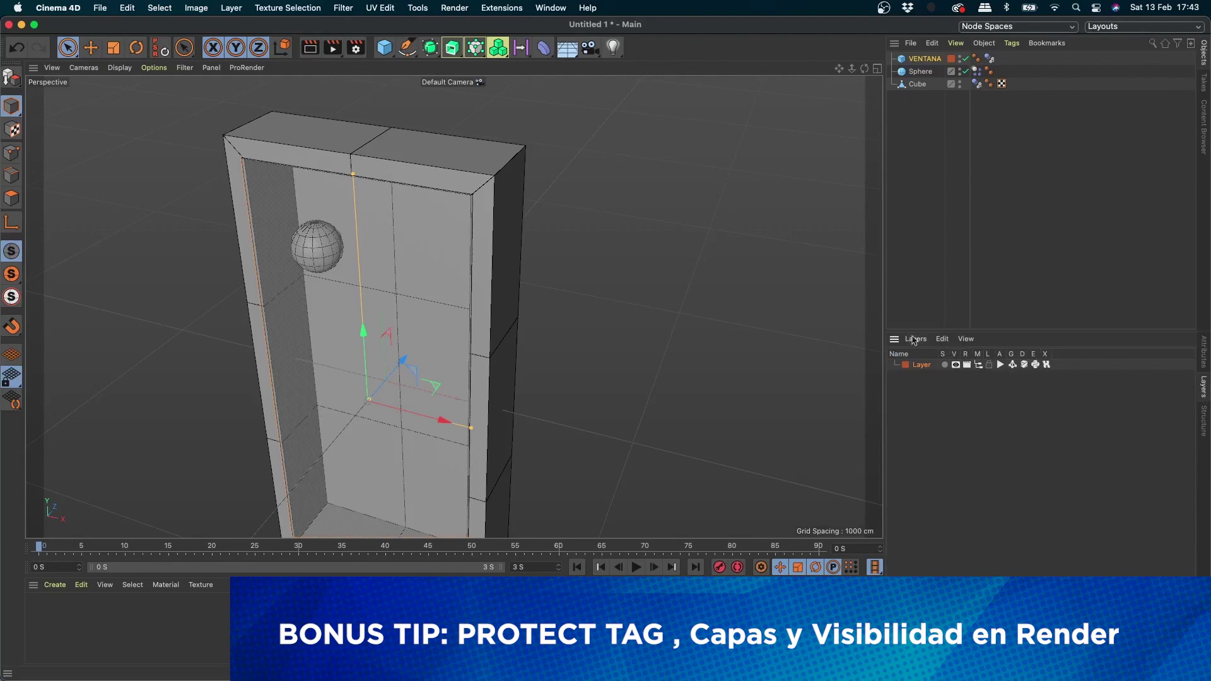
pyautogui.click(989, 365)
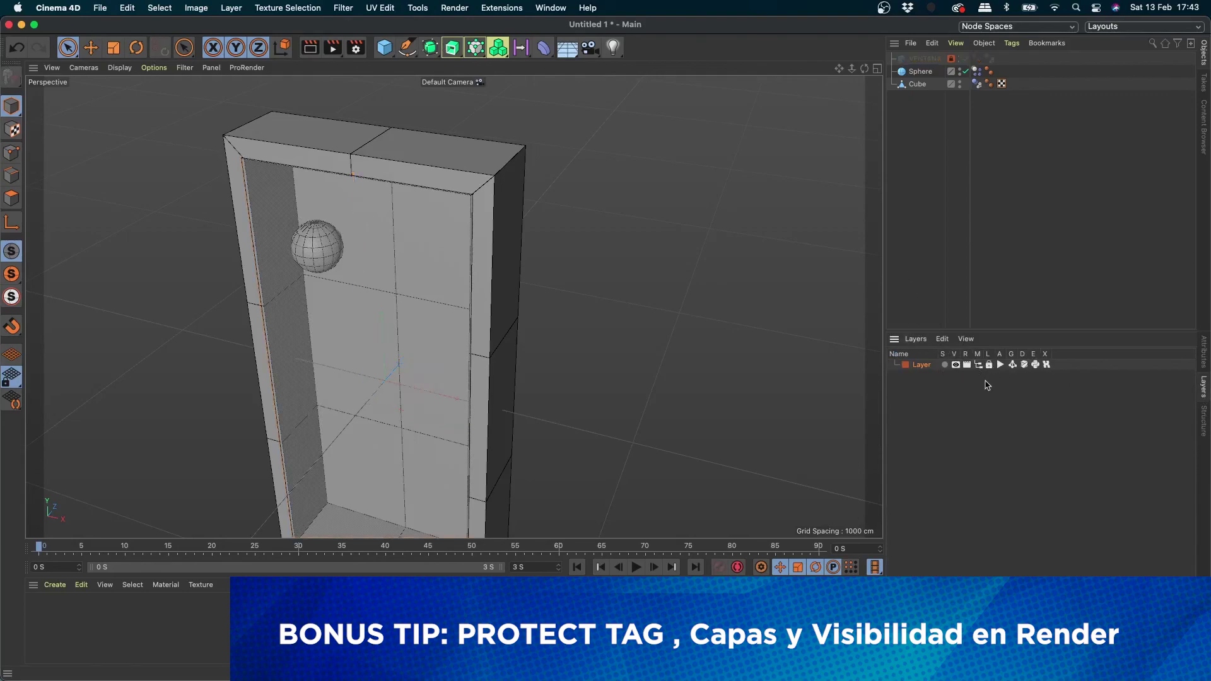